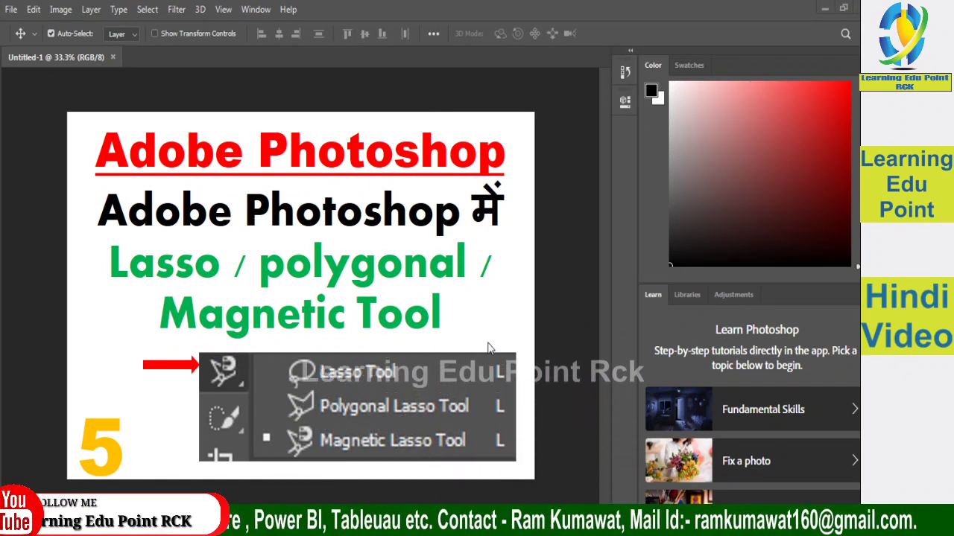
Exit the PowerPoint slide show and bring Photoshop with Car.jpg to the front
{"action": "key", "text": "Escape"}
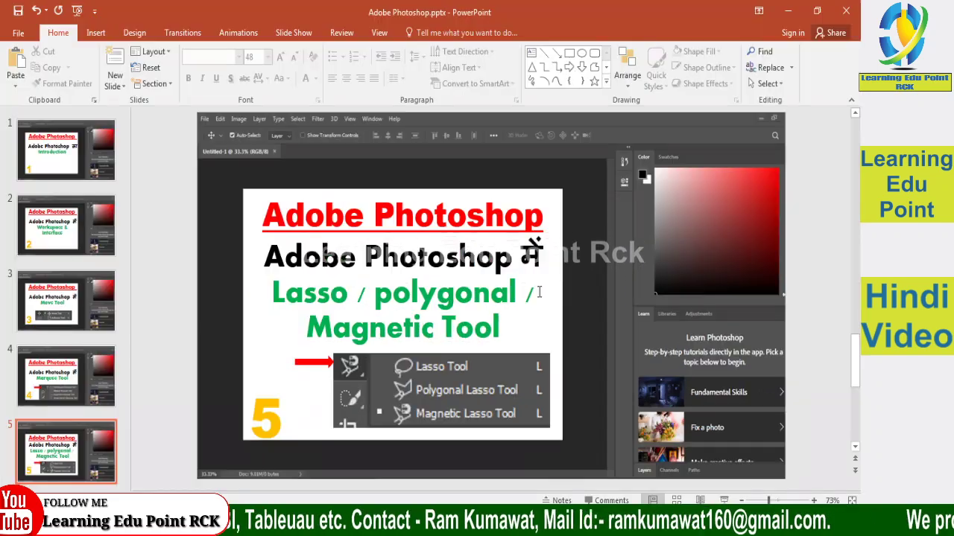
{"action": "left_click", "coordinate": [845, 11]}
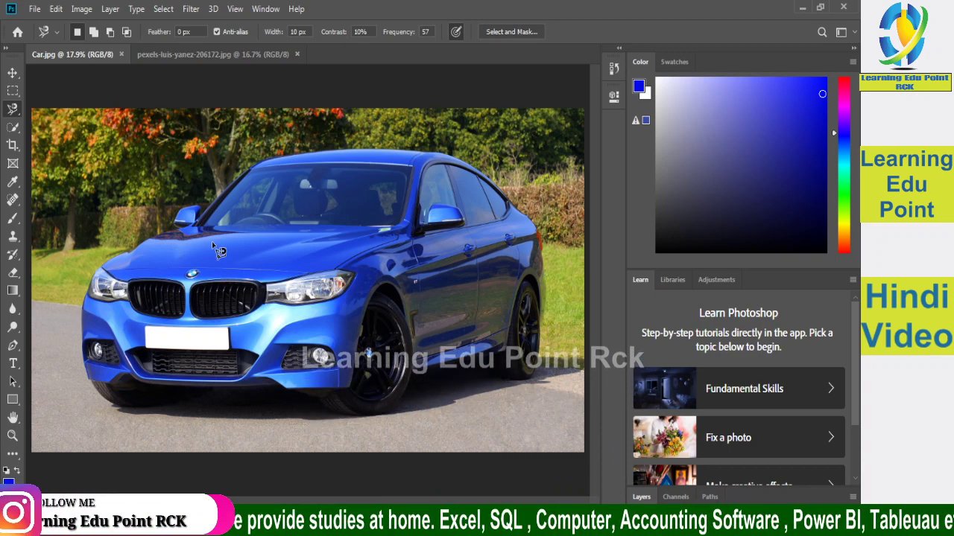
{"action": "left_click", "coordinate": [177, 49]}
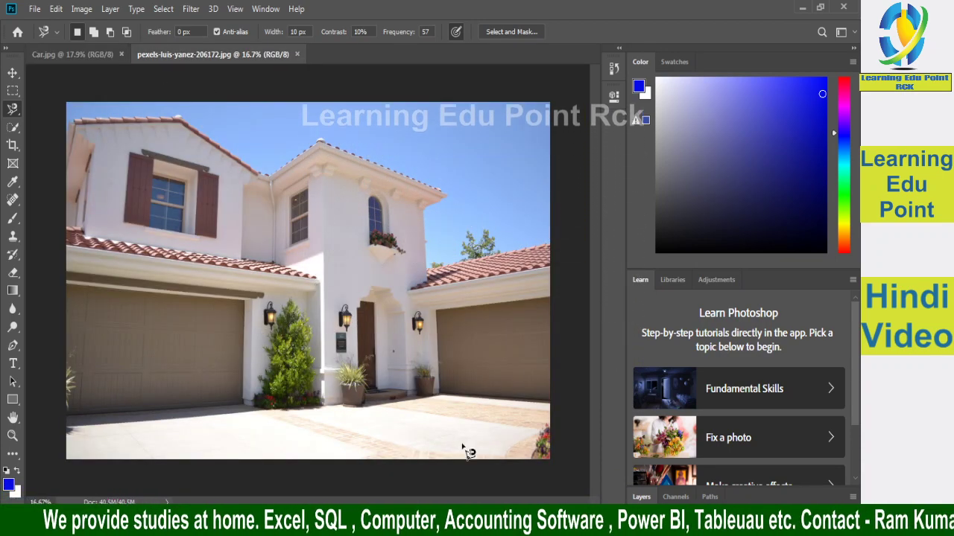
{"action": "left_click", "coordinate": [96, 56]}
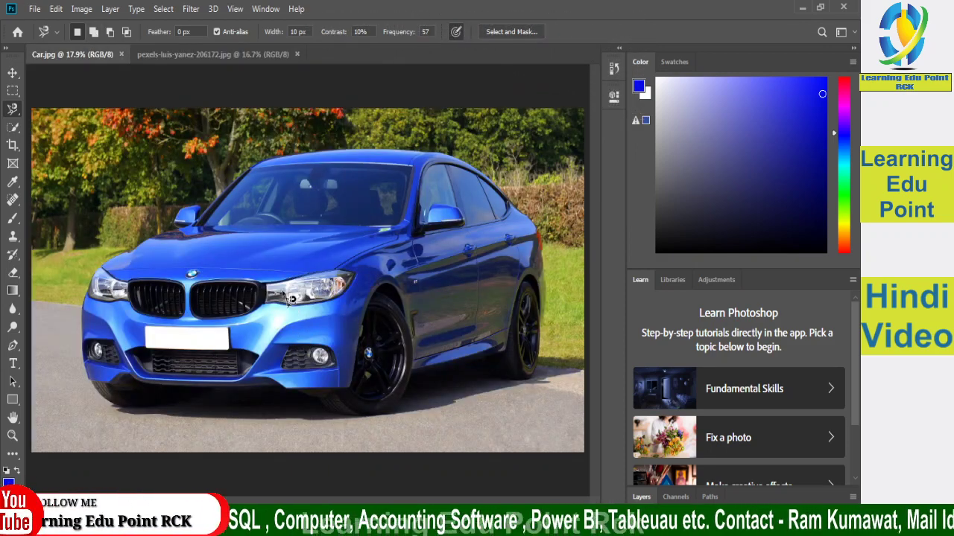
{"action": "left_click", "coordinate": [13, 72]}
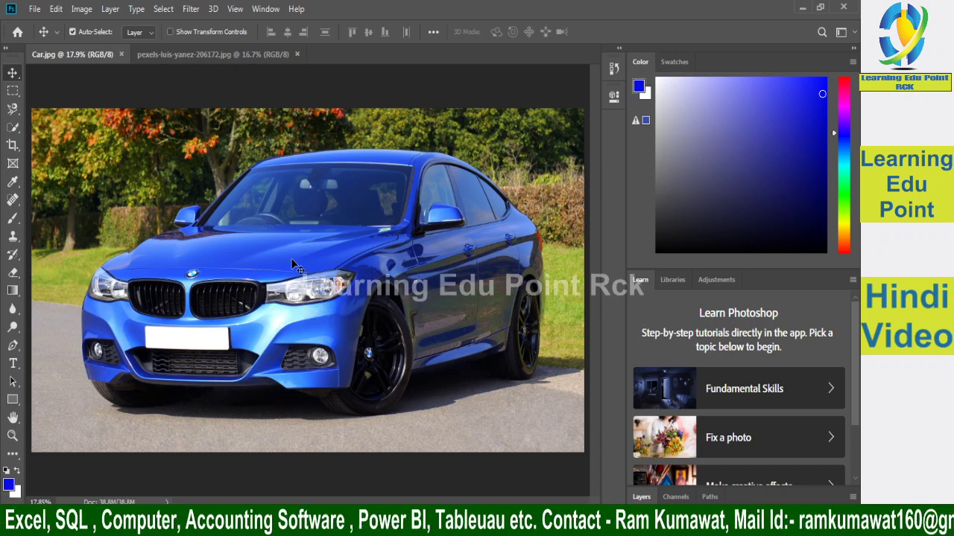
{"action": "left_click", "coordinate": [199, 56]}
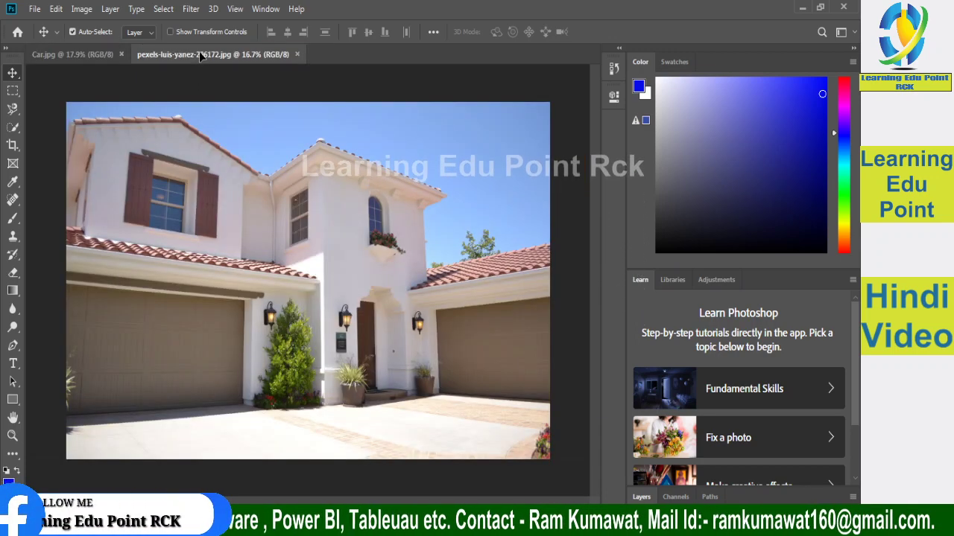
{"action": "left_click_drag", "start_coordinate": [200, 56], "coordinate": [336, 330]}
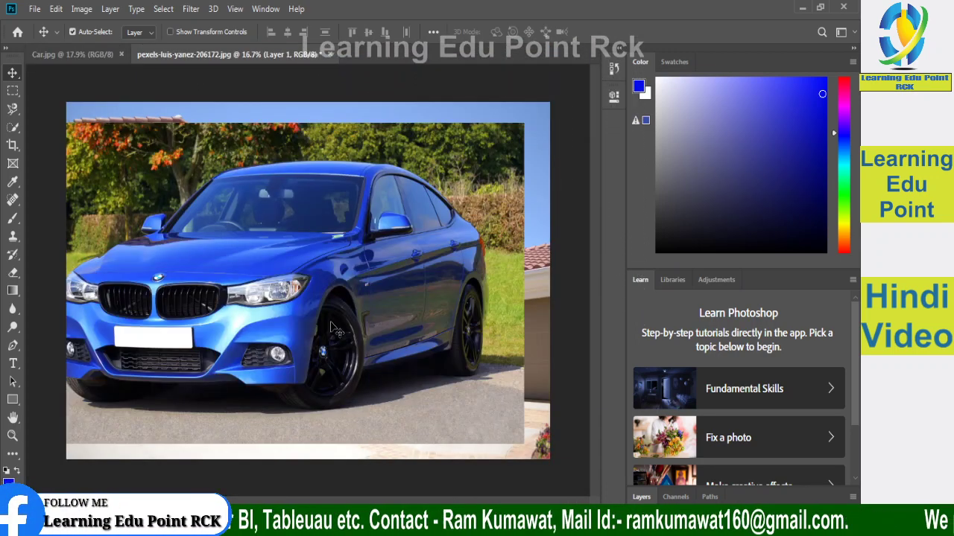
{"action": "mouse_move", "coordinate": [304, 207]}
{"action": "left_mouse_down"}
{"action": "mouse_move", "coordinate": [354, 220]}
{"action": "mouse_move", "coordinate": [350, 206]}
{"action": "left_mouse_up"}
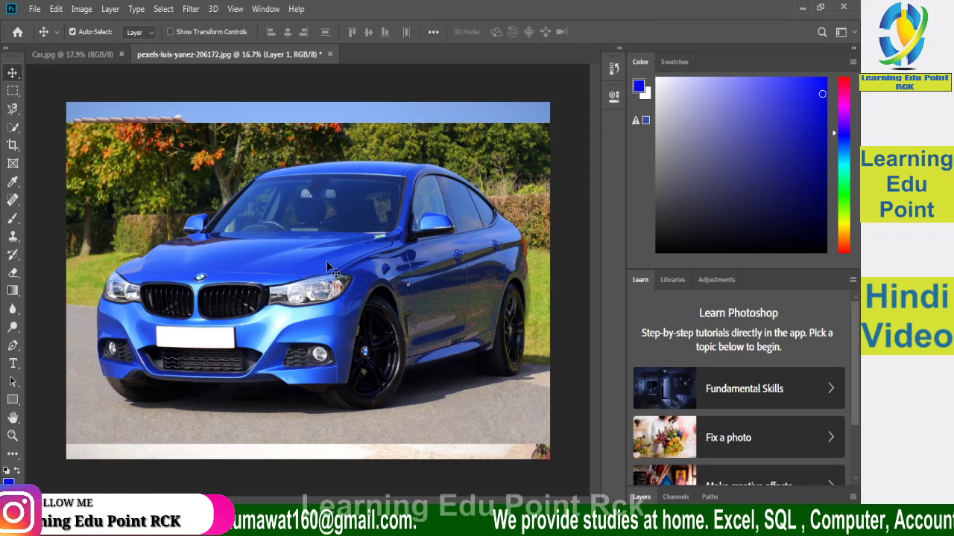
{"action": "key", "text": "shift+Left"}
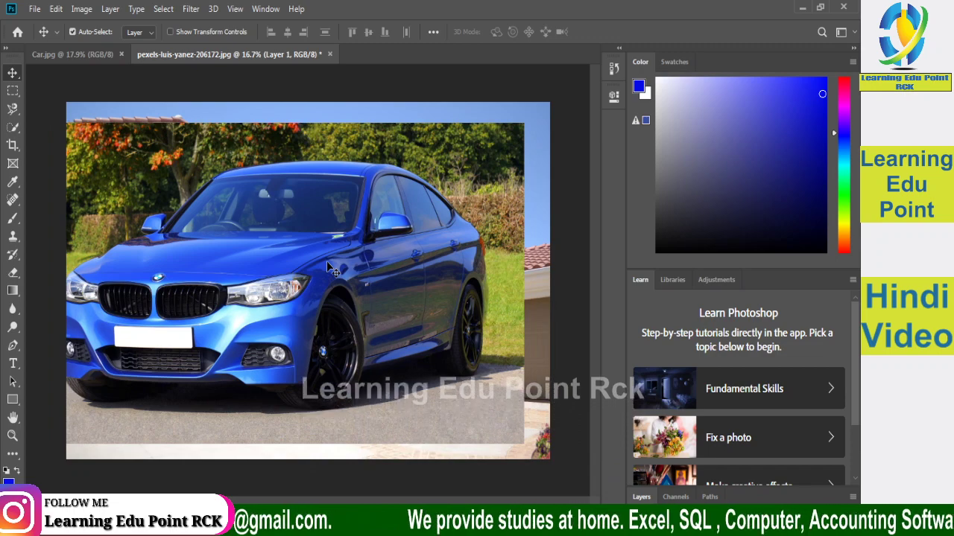
{"action": "key", "text": "Delete"}
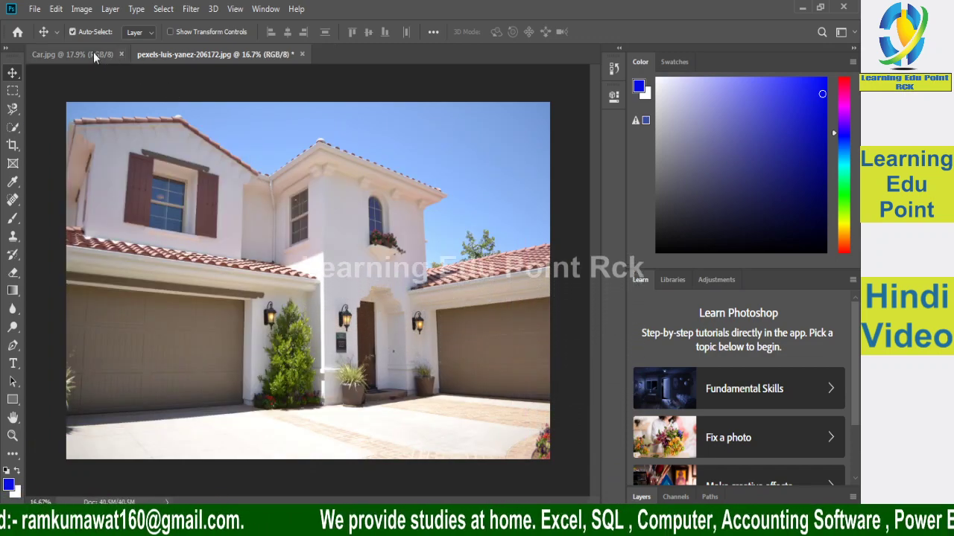
{"action": "left_click", "coordinate": [74, 54]}
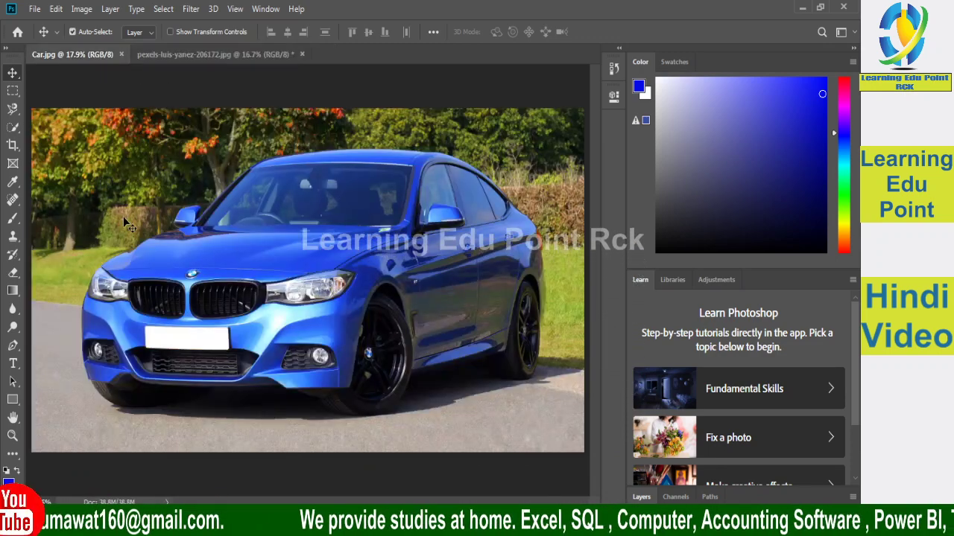
Switch to the plain Lasso Tool with its 8 px feather and zoom in on the car
{"action": "left_click", "coordinate": [13, 110]}
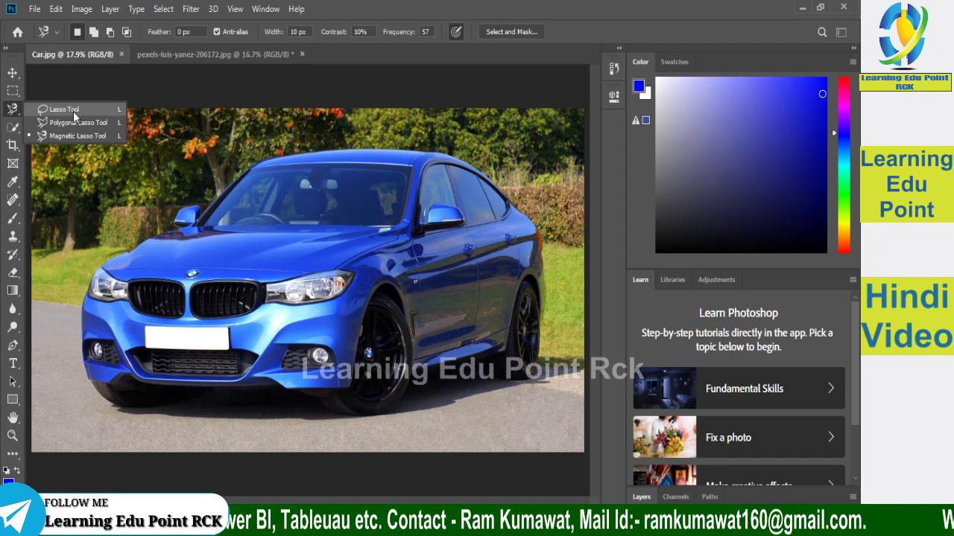
{"action": "left_click", "coordinate": [73, 111]}
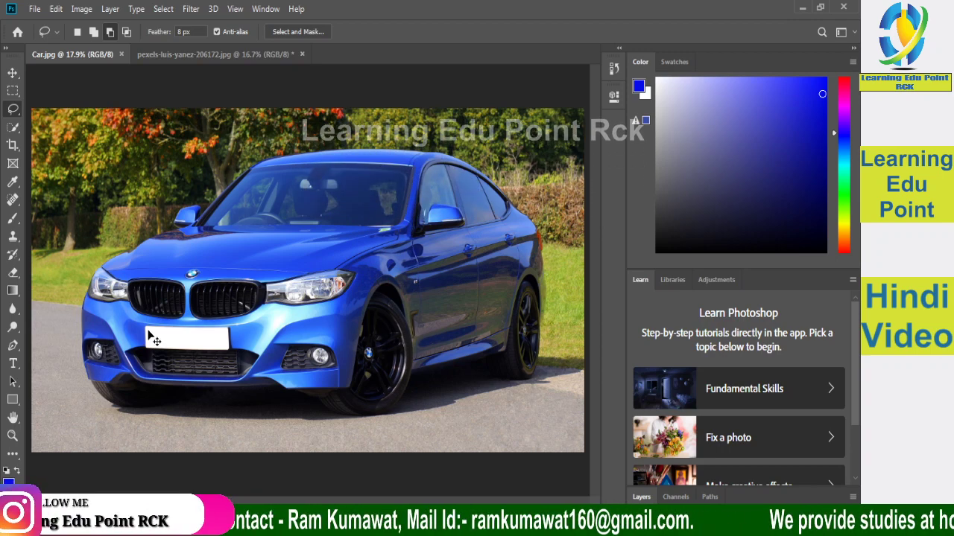
{"action": "key", "text": "ctrl+plus"}
{"action": "key", "text": "ctrl+plus"}
{"action": "key", "text": "ctrl+plus"}
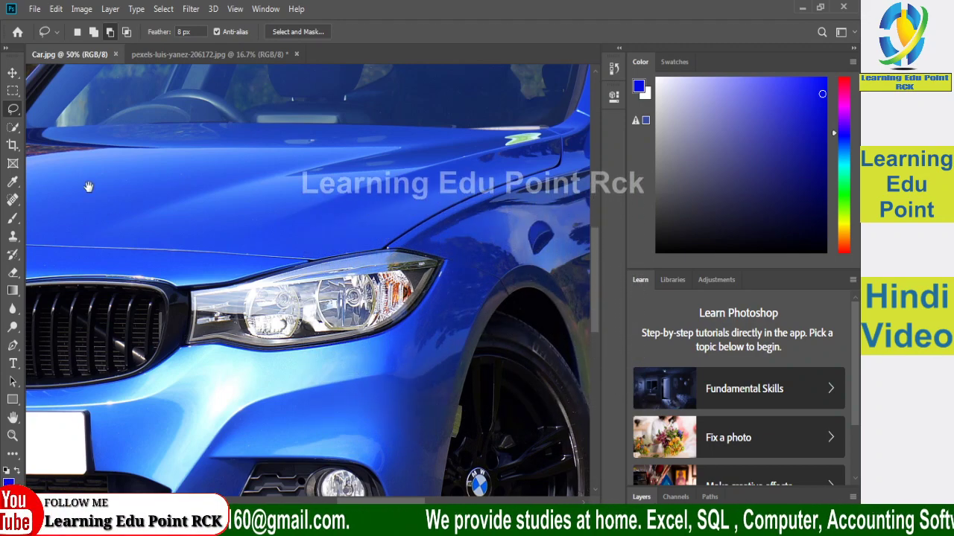
{"action": "left_click_drag", "start_coordinate": [88, 187], "coordinate": [324, 224]}
{"action": "left_click_drag", "start_coordinate": [143, 276], "coordinate": [337, 260]}
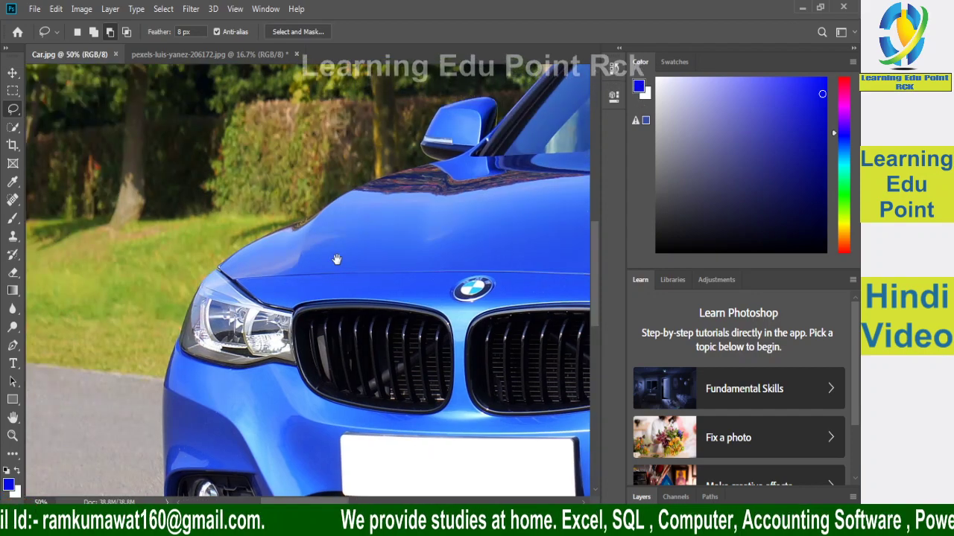
{"action": "left_click_drag", "start_coordinate": [394, 262], "coordinate": [304, 306]}
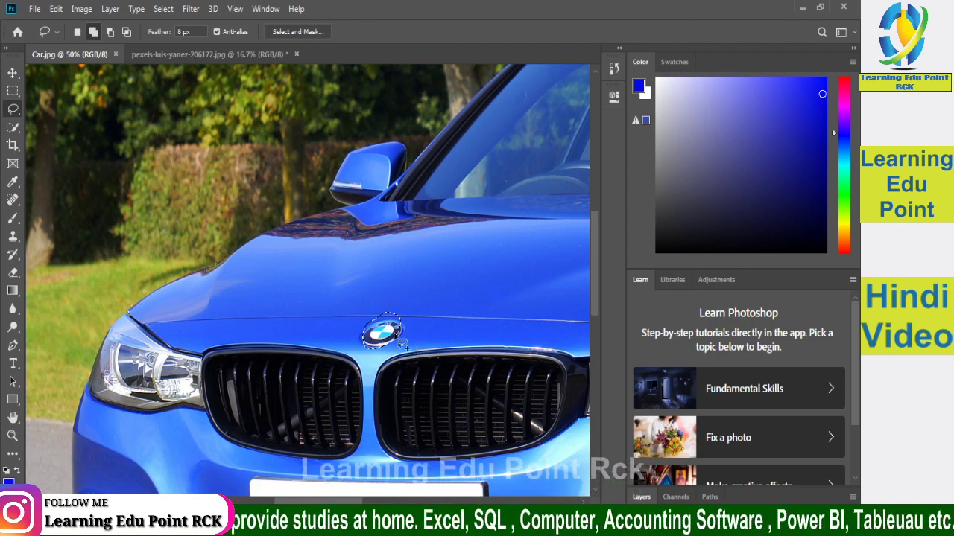
{"action": "left_click", "coordinate": [112, 32]}
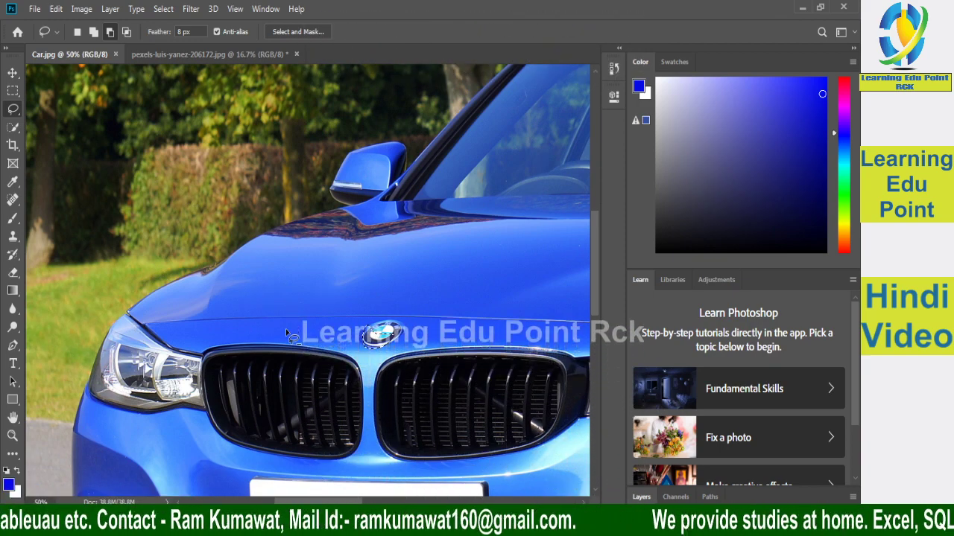
{"action": "left_click", "coordinate": [378, 263]}
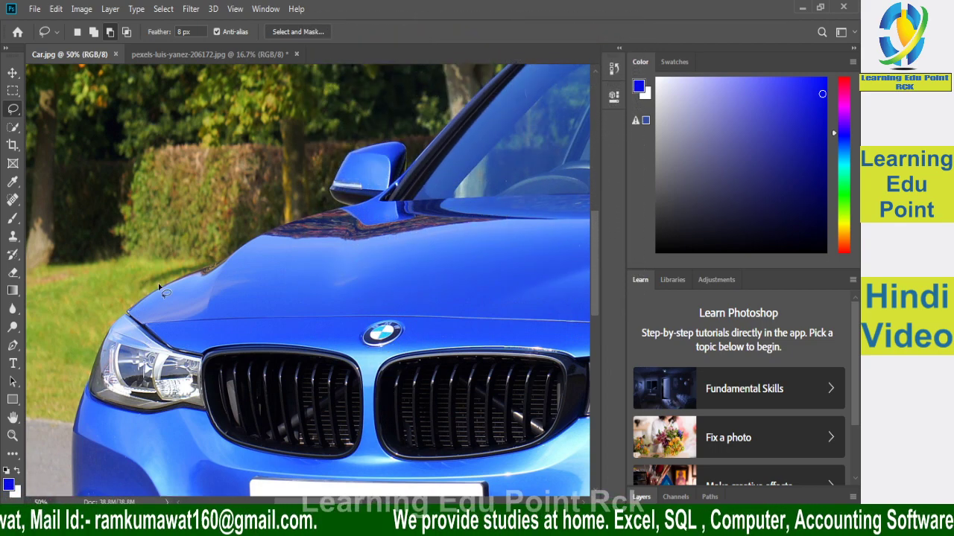
{"action": "key", "text": "ctrl+plus"}
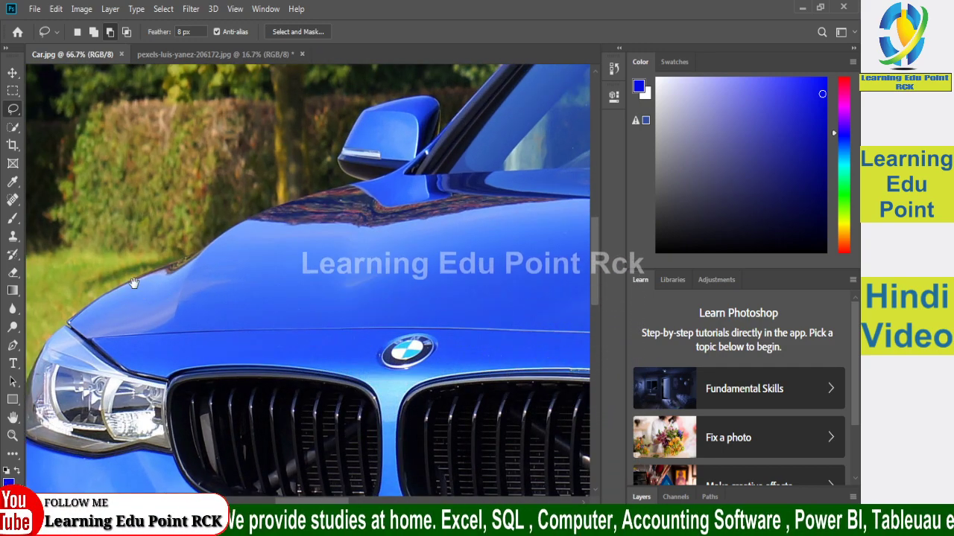
Trace a lasso selection along the hood, windshield pillar and roofline, closing it across the hood
{"action": "left_click_drag", "start_coordinate": [134, 283], "coordinate": [196, 339]}
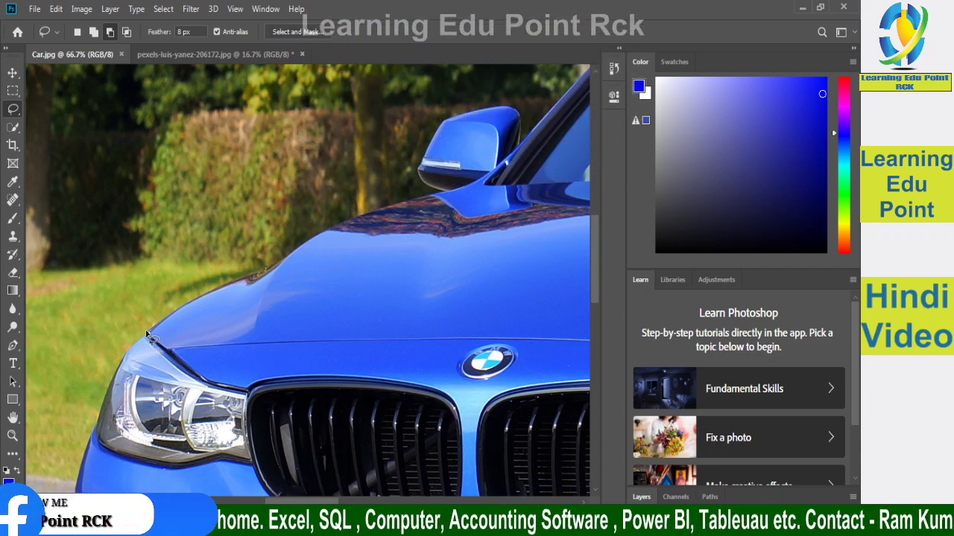
{"action": "left_click_drag", "start_coordinate": [168, 328], "coordinate": [524, 149]}
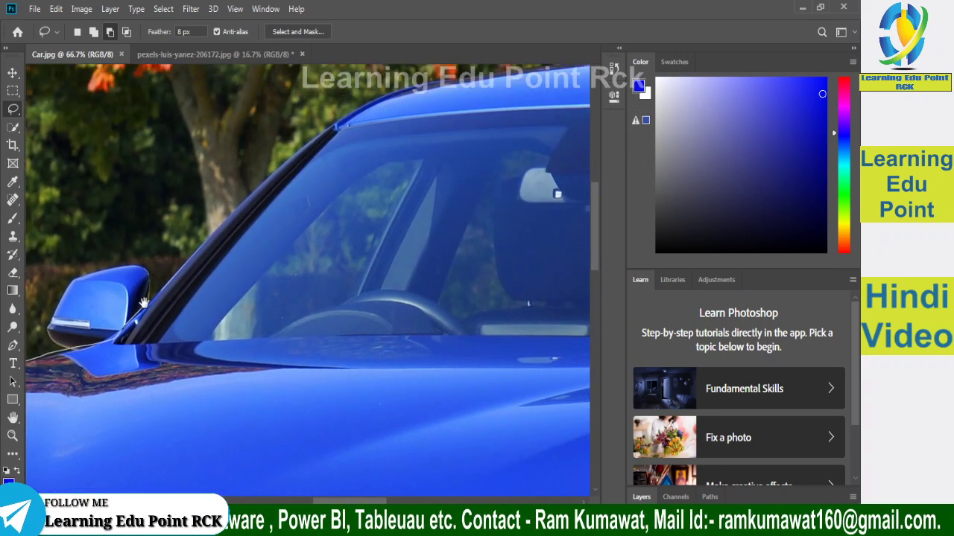
{"action": "left_click_drag", "start_coordinate": [524, 149], "coordinate": [140, 303]}
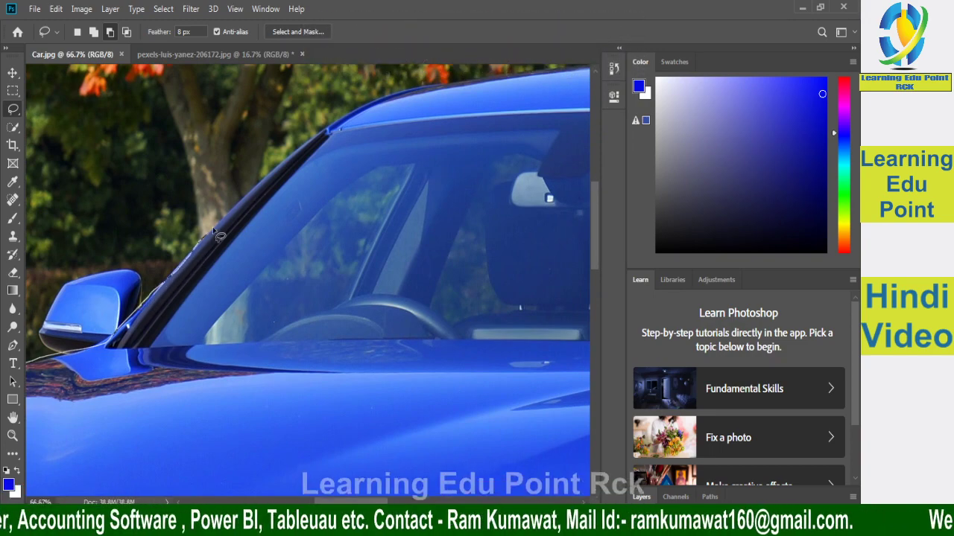
{"action": "left_click_drag", "start_coordinate": [218, 236], "coordinate": [345, 124]}
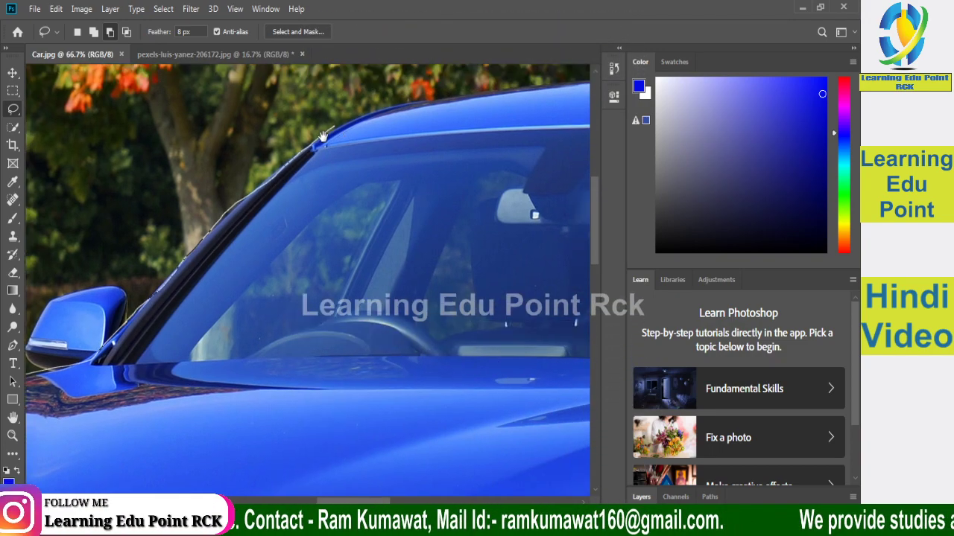
{"action": "mouse_move", "coordinate": [344, 124]}
{"action": "left_mouse_down"}
{"action": "mouse_move", "coordinate": [145, 240]}
{"action": "mouse_move", "coordinate": [382, 201]}
{"action": "left_mouse_up"}
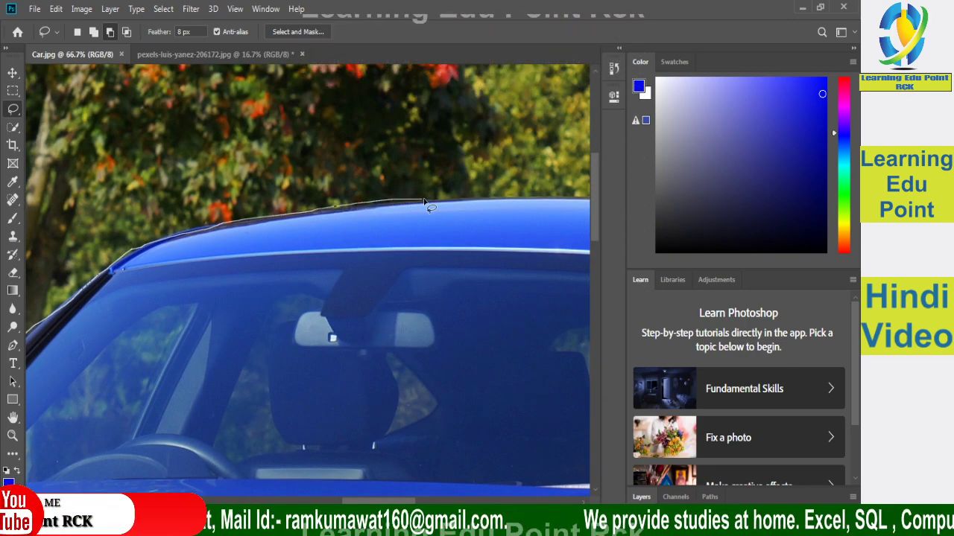
{"action": "left_click_drag", "start_coordinate": [445, 201], "coordinate": [192, 243]}
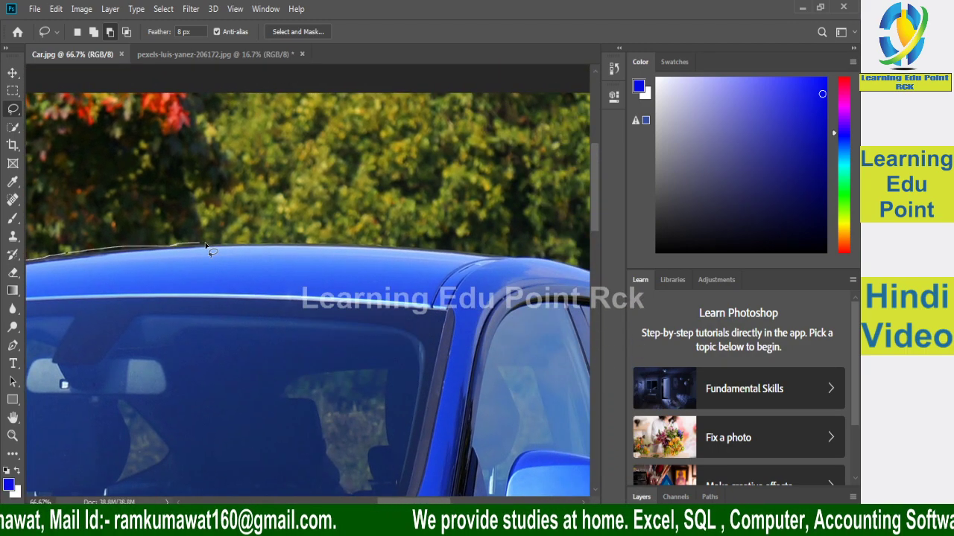
{"action": "left_click_drag", "start_coordinate": [174, 247], "coordinate": [424, 240]}
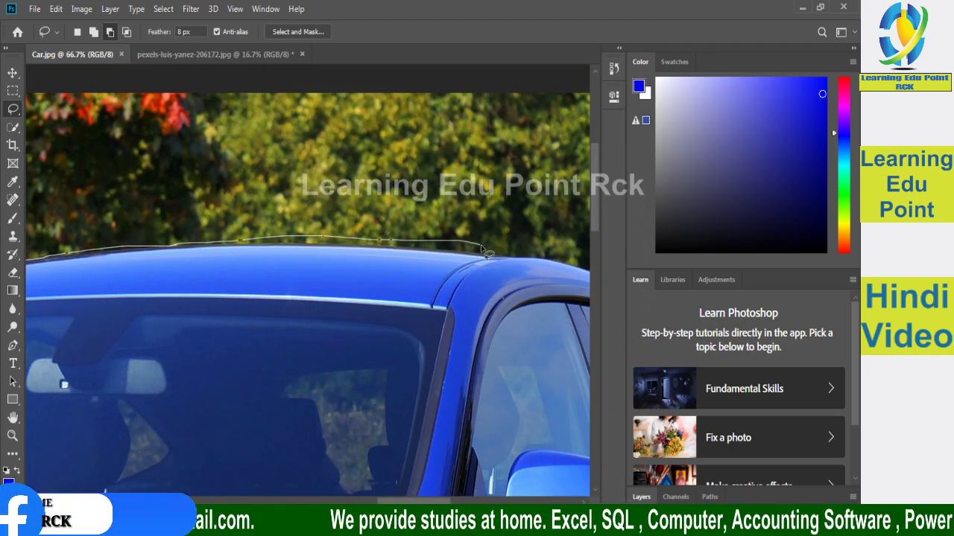
{"action": "mouse_move", "coordinate": [486, 253]}
{"action": "left_mouse_down"}
{"action": "mouse_move", "coordinate": [552, 261]}
{"action": "mouse_move", "coordinate": [424, 319]}
{"action": "mouse_move", "coordinate": [711, 239]}
{"action": "left_mouse_up"}
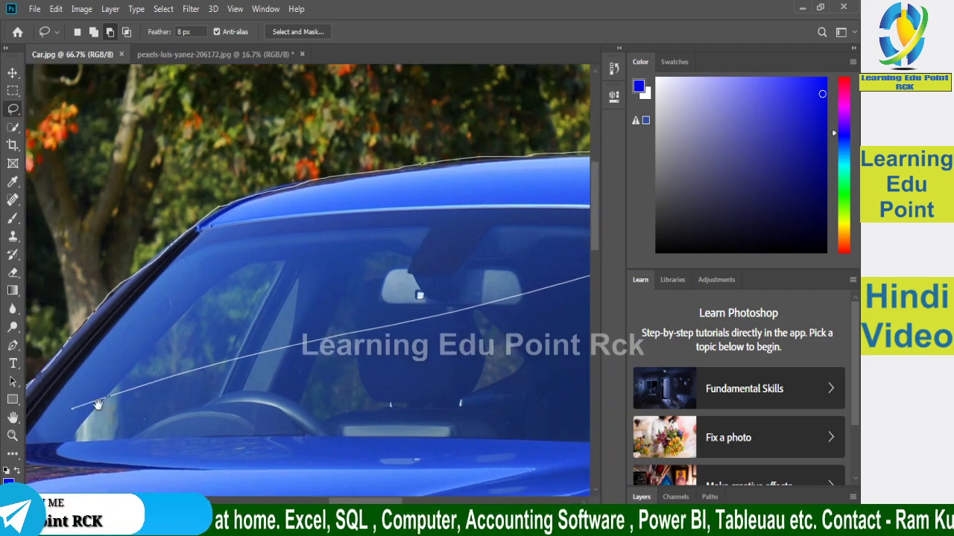
{"action": "mouse_move", "coordinate": [42, 436]}
{"action": "left_mouse_down"}
{"action": "mouse_move", "coordinate": [246, 430]}
{"action": "mouse_move", "coordinate": [283, 155]}
{"action": "left_mouse_up"}
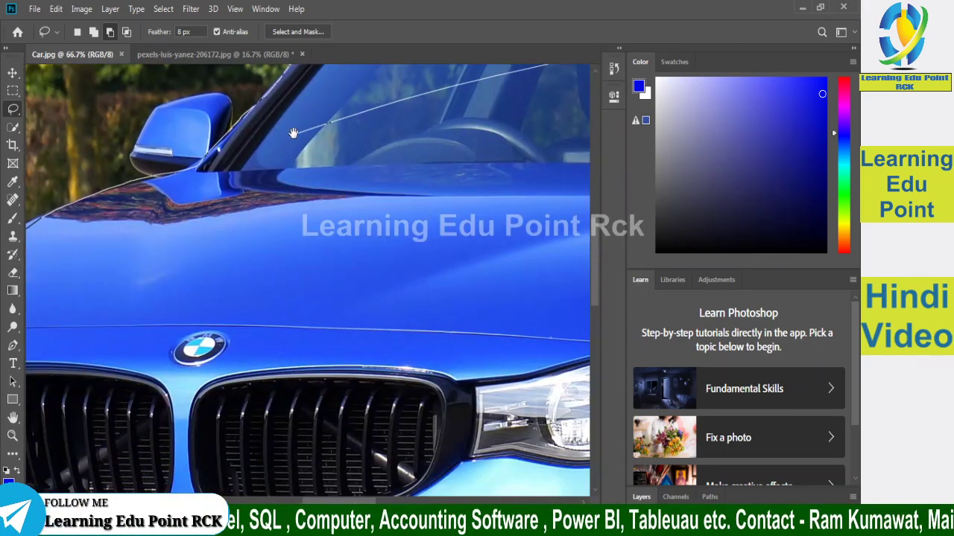
{"action": "left_click_drag", "start_coordinate": [73, 322], "coordinate": [195, 259]}
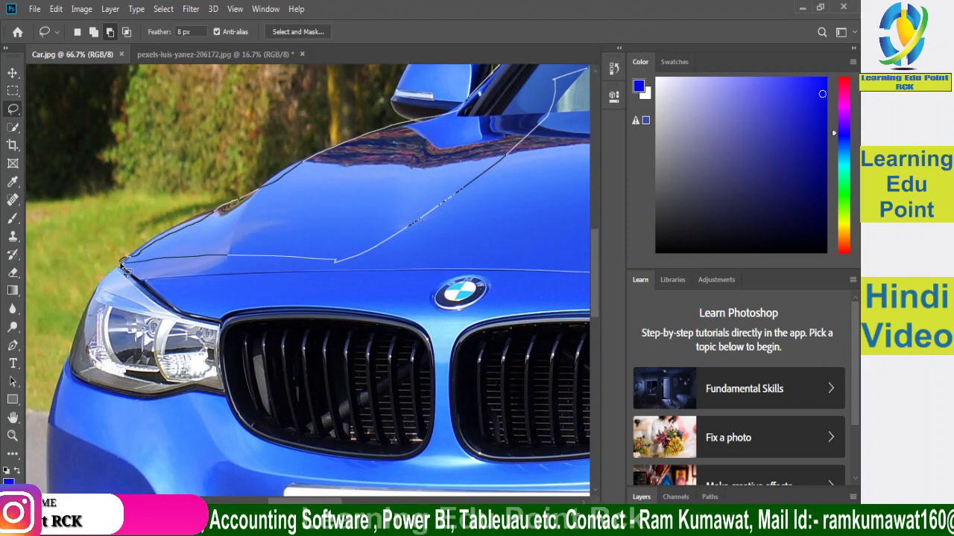
{"action": "double_click", "coordinate": [127, 270]}
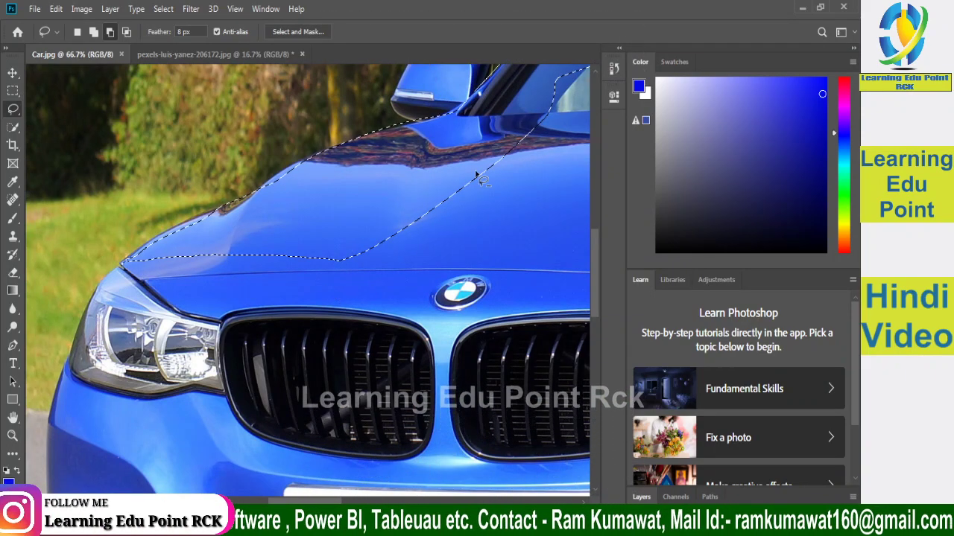
Clear the rough hood-and-windshield selection and retry tracing the hood's left edge
{"action": "mouse_move", "coordinate": [436, 166]}
{"action": "left_mouse_down"}
{"action": "mouse_move", "coordinate": [225, 441]}
{"action": "mouse_move", "coordinate": [102, 453]}
{"action": "left_mouse_up"}
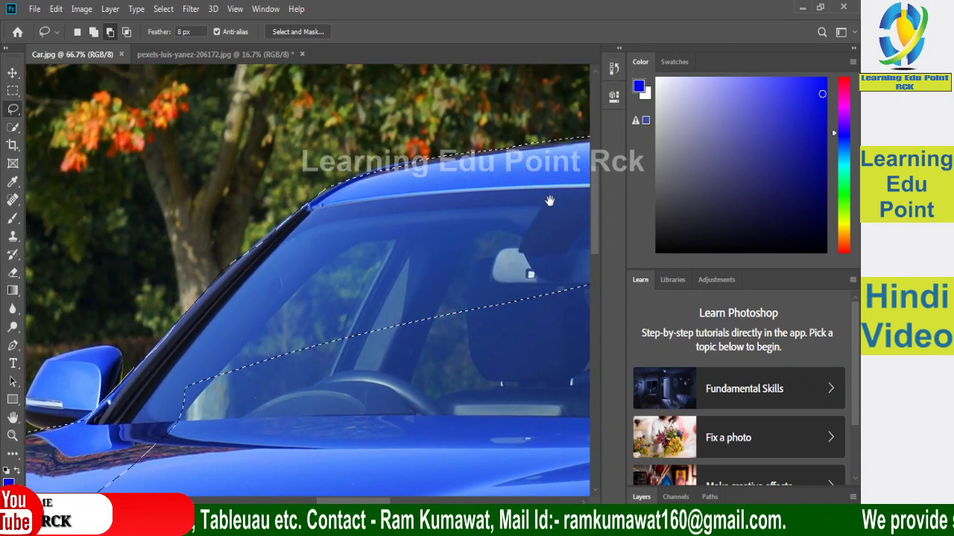
{"action": "left_click_drag", "start_coordinate": [545, 196], "coordinate": [202, 277]}
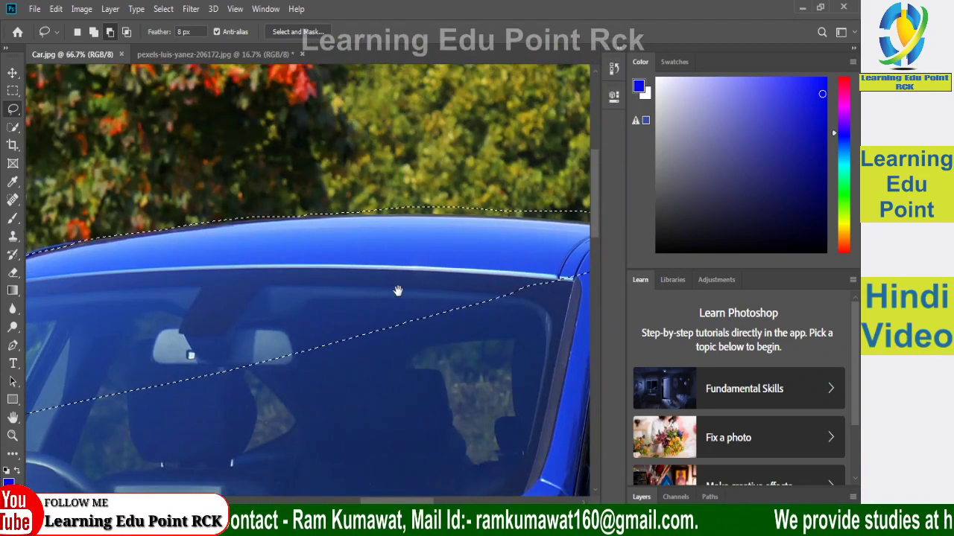
{"action": "mouse_move", "coordinate": [400, 345]}
{"action": "left_mouse_down"}
{"action": "mouse_move", "coordinate": [495, 219]}
{"action": "mouse_move", "coordinate": [453, 308]}
{"action": "left_mouse_up"}
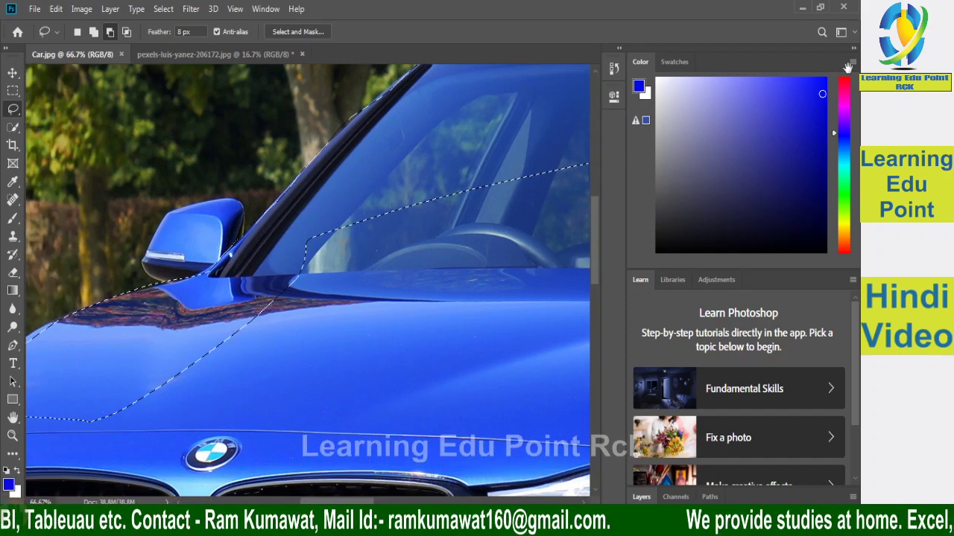
{"action": "left_click_drag", "start_coordinate": [186, 332], "coordinate": [418, 260]}
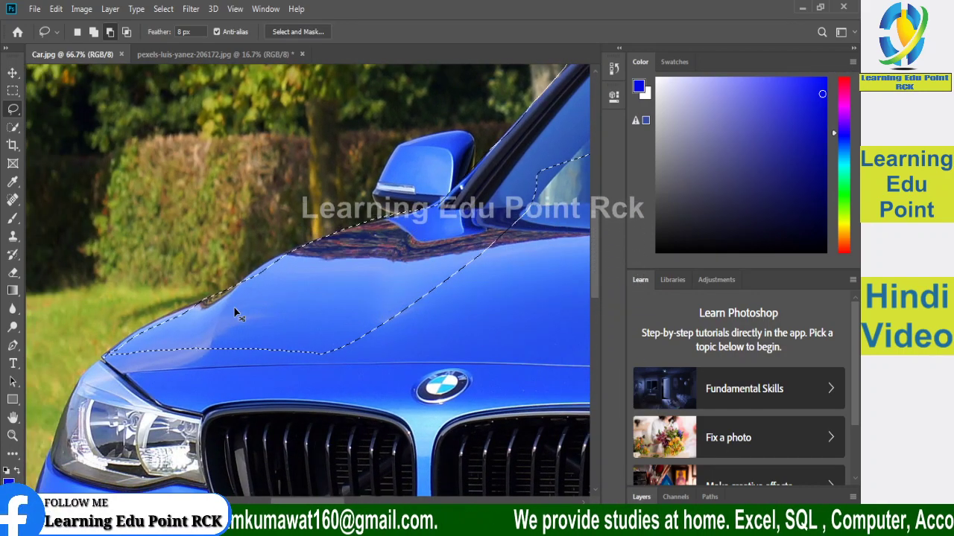
{"action": "left_click", "coordinate": [232, 307]}
{"action": "left_click_drag", "start_coordinate": [115, 370], "coordinate": [165, 325]}
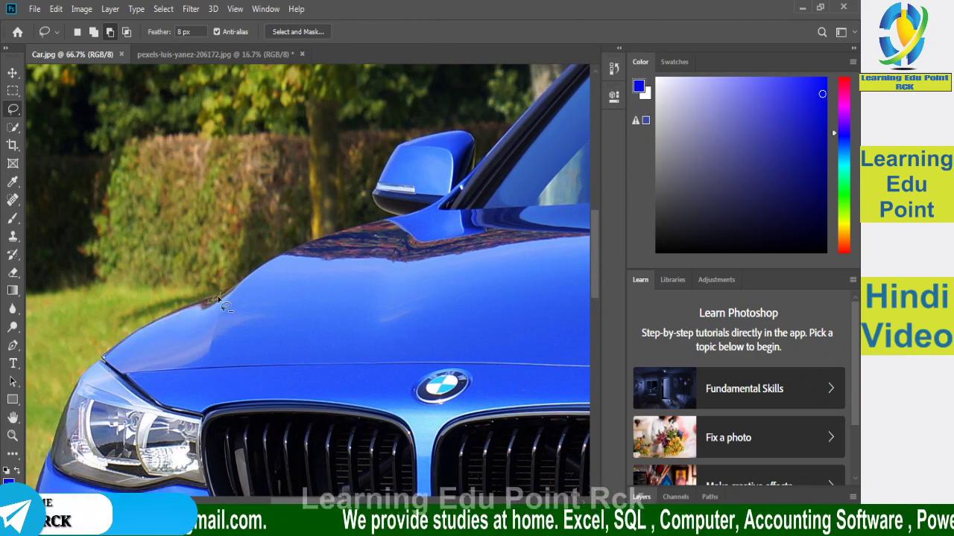
{"action": "mouse_move", "coordinate": [223, 305]}
{"action": "left_mouse_down"}
{"action": "mouse_move", "coordinate": [138, 336]}
{"action": "mouse_move", "coordinate": [144, 303]}
{"action": "left_mouse_up"}
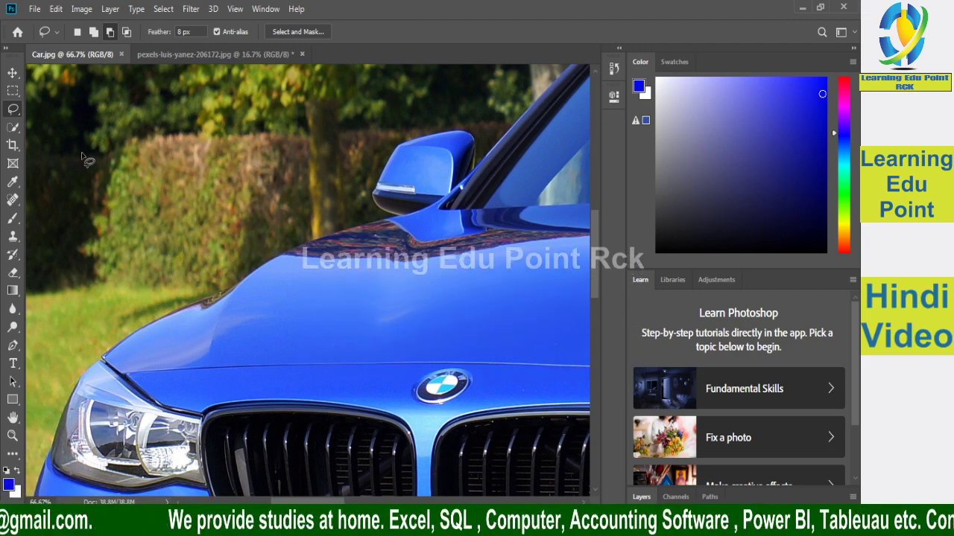
Outline the car's side mirror with the freehand Lasso Tool
{"action": "right_click", "coordinate": [13, 109]}
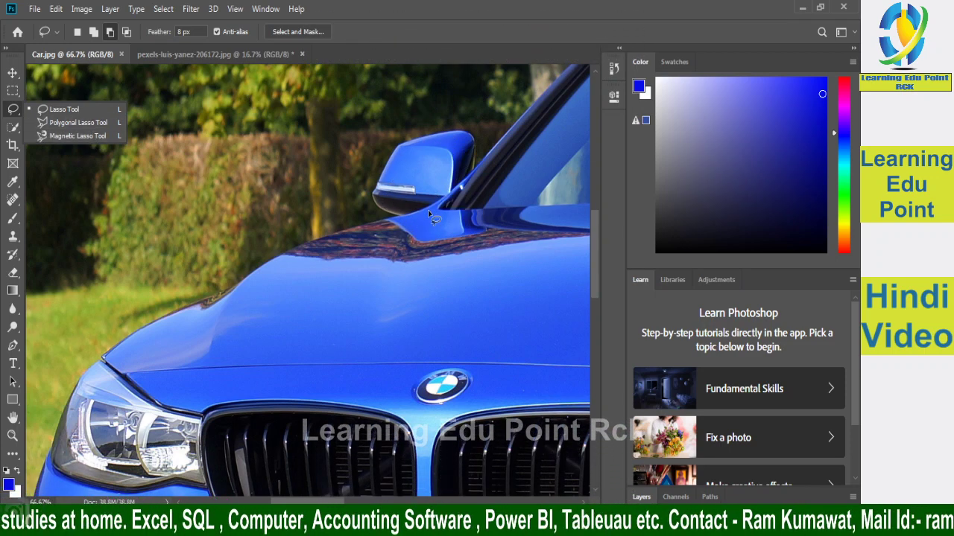
{"action": "left_click", "coordinate": [406, 221]}
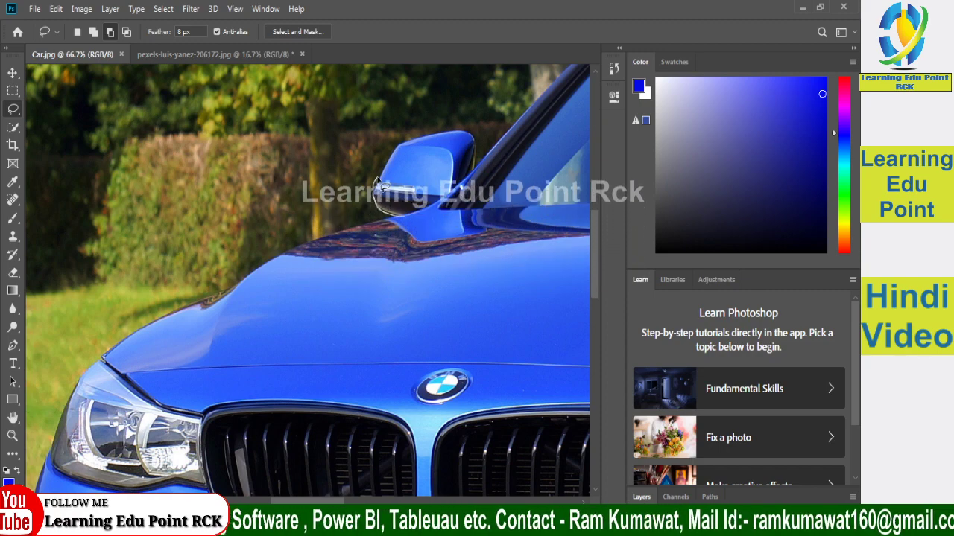
{"action": "left_click_drag", "start_coordinate": [380, 186], "coordinate": [402, 149]}
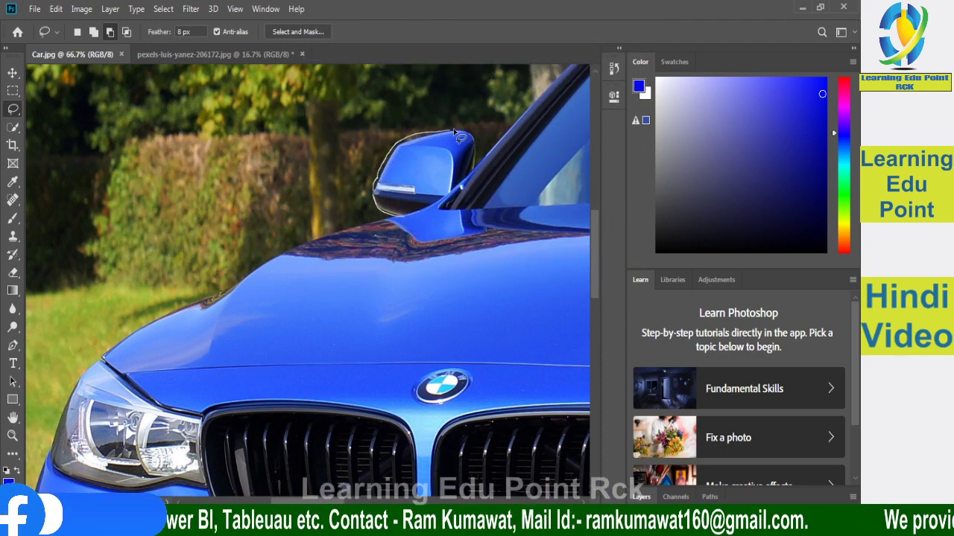
{"action": "mouse_move", "coordinate": [456, 133]}
{"action": "left_mouse_down"}
{"action": "mouse_move", "coordinate": [477, 154]}
{"action": "mouse_move", "coordinate": [457, 207]}
{"action": "mouse_move", "coordinate": [388, 205]}
{"action": "left_mouse_up"}
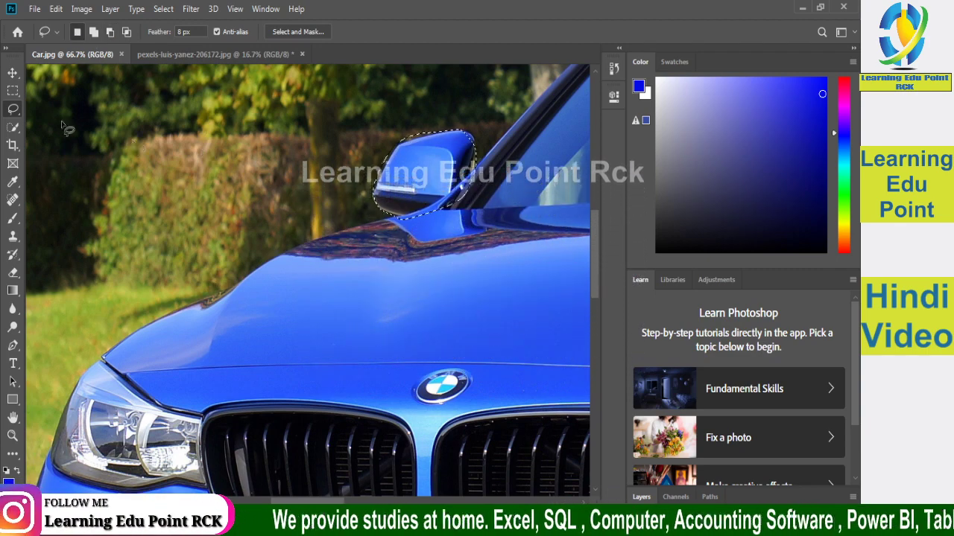
{"action": "right_click", "coordinate": [15, 110]}
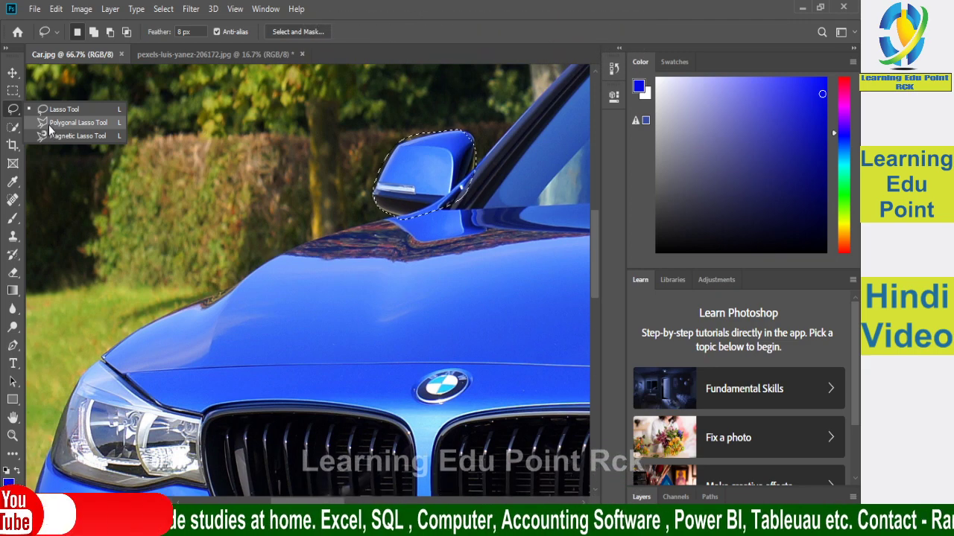
Switch to the Polygonal Lasso at 0 px feather, deselect the mirror, and start at the headlight
{"action": "left_click", "coordinate": [49, 125]}
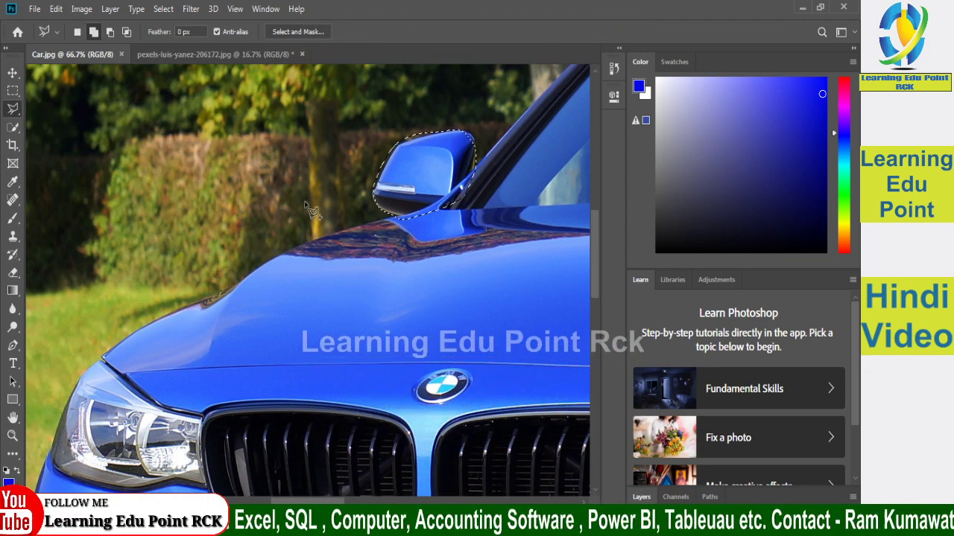
{"action": "key", "text": "ctrl+d"}
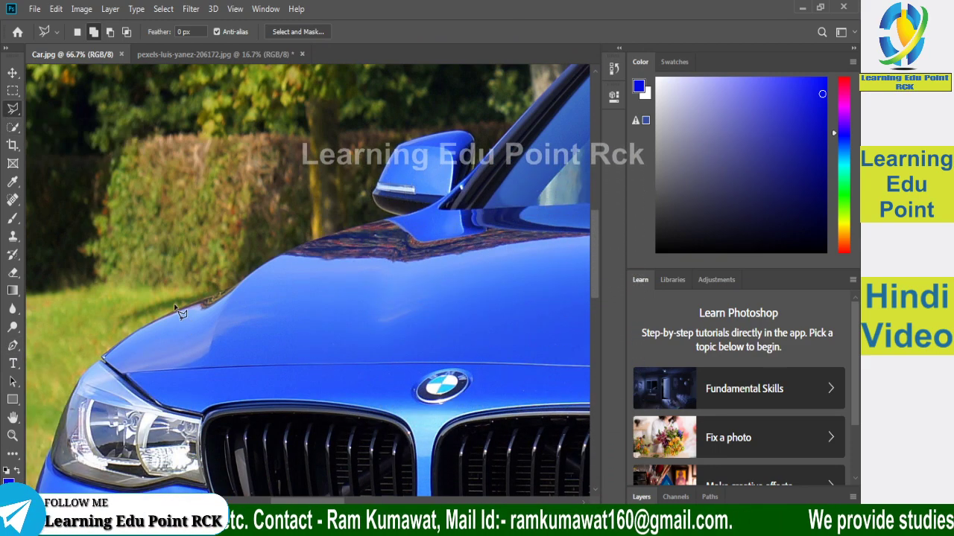
{"action": "left_click", "coordinate": [103, 357]}
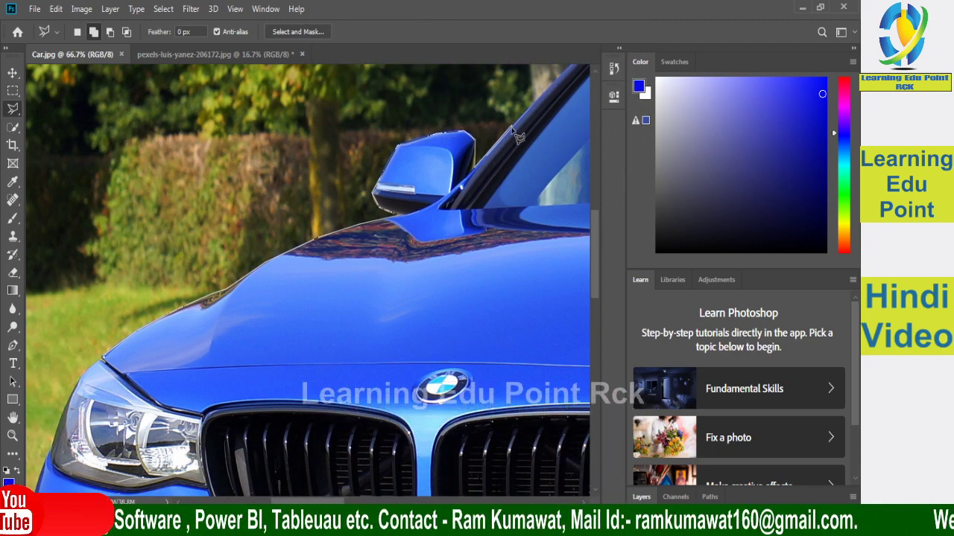
Close the hood-and-mirror polygon selection and set the lasso to Add to selection
{"action": "left_click", "coordinate": [550, 304]}
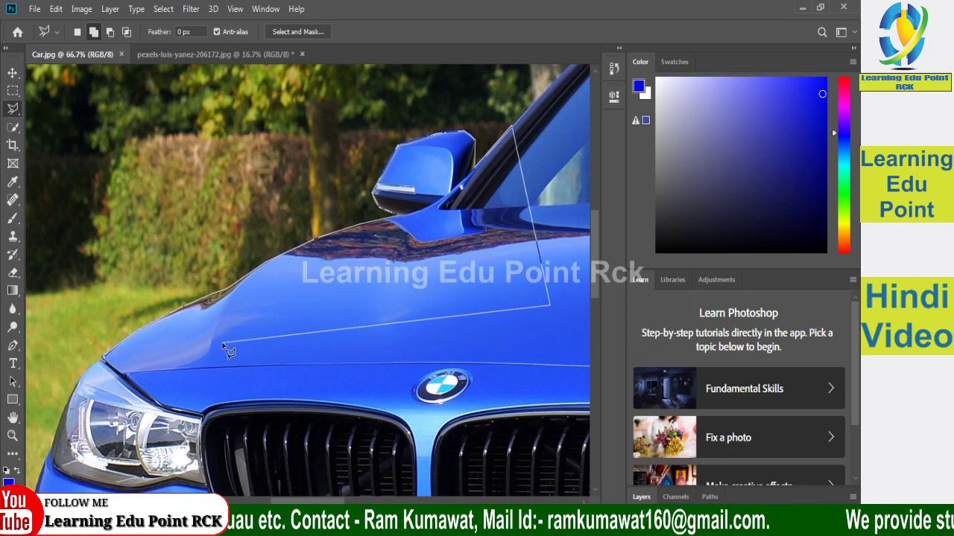
{"action": "key", "text": "Escape"}
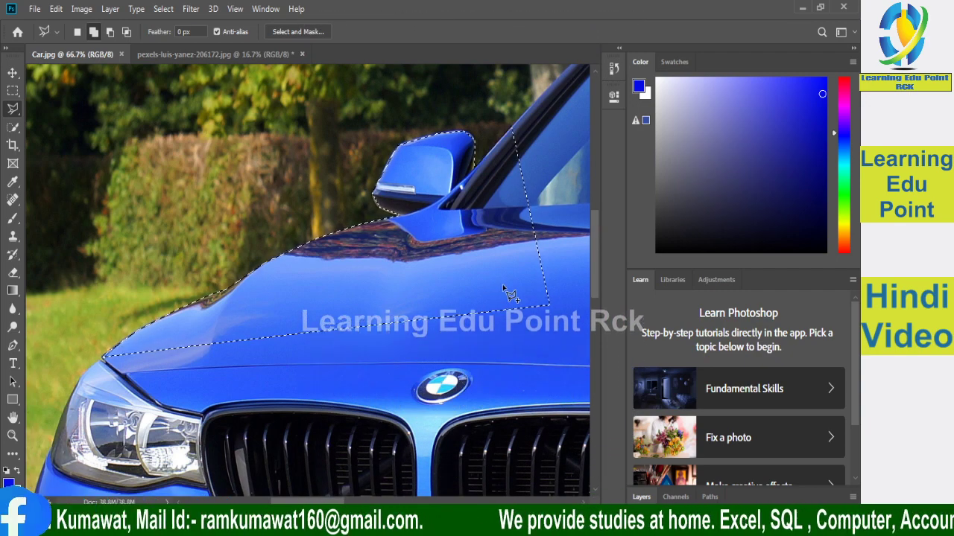
{"action": "double_click", "coordinate": [549, 306]}
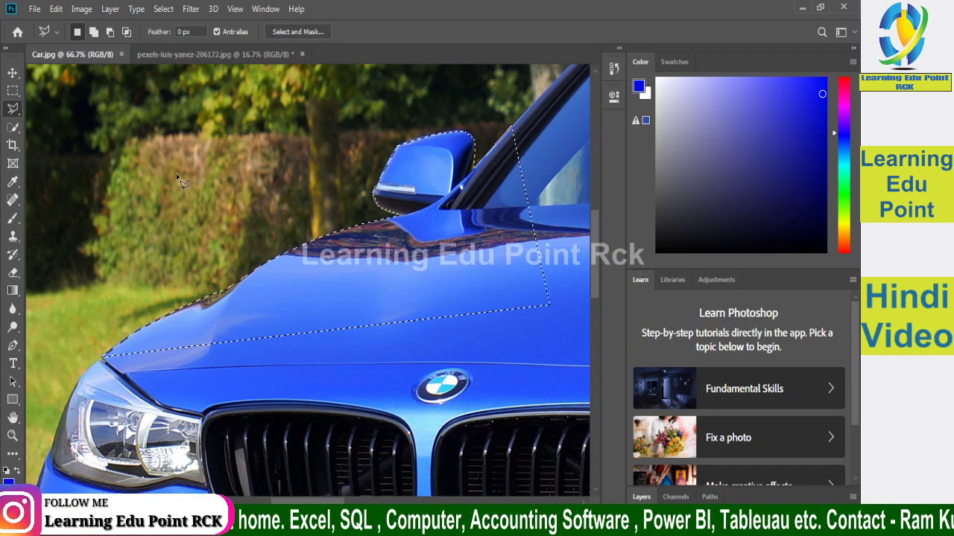
{"action": "left_click", "coordinate": [92, 35]}
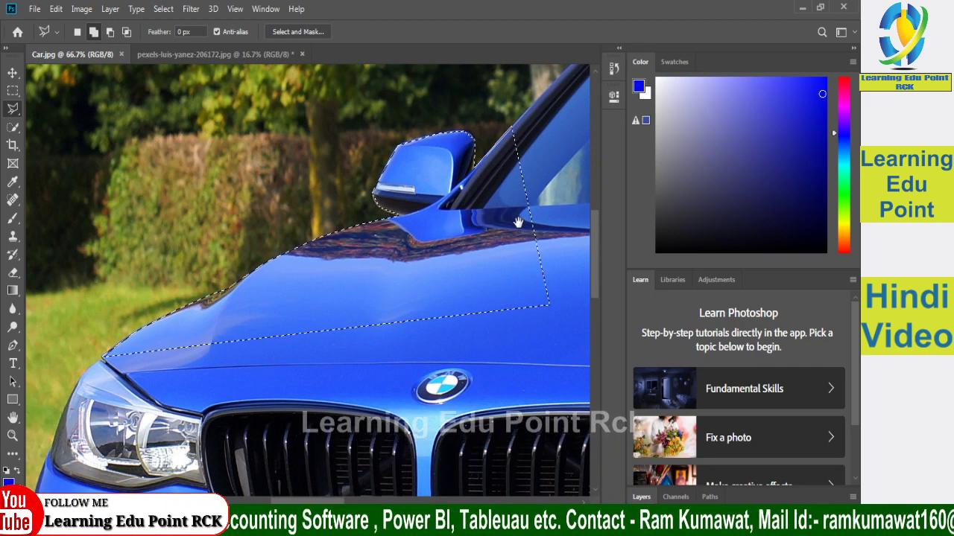
{"action": "mouse_move", "coordinate": [543, 177]}
{"action": "left_mouse_down"}
{"action": "mouse_move", "coordinate": [464, 219]}
{"action": "mouse_move", "coordinate": [287, 359]}
{"action": "left_mouse_up"}
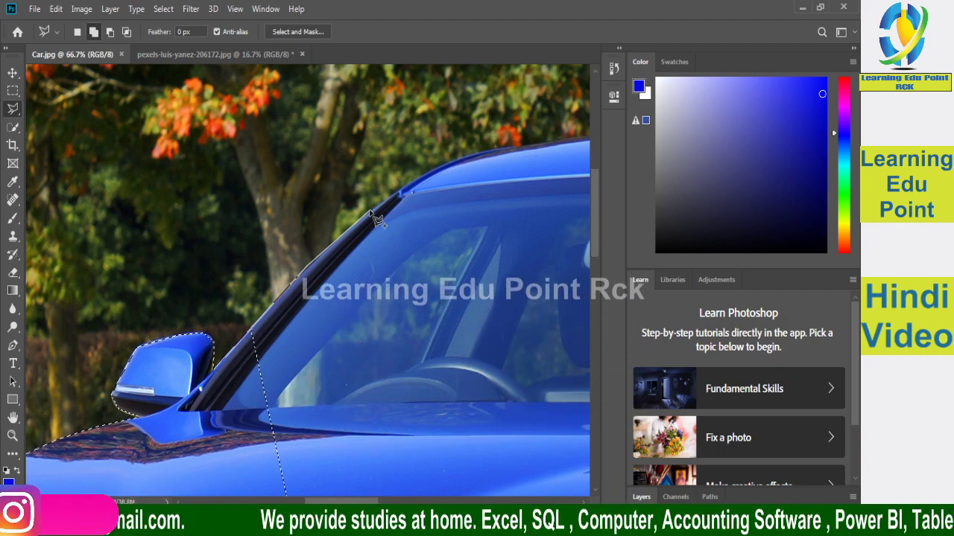
Add the front pillar and adjoining windshield strip up to the roof line to the selection
{"action": "left_click", "coordinate": [443, 169]}
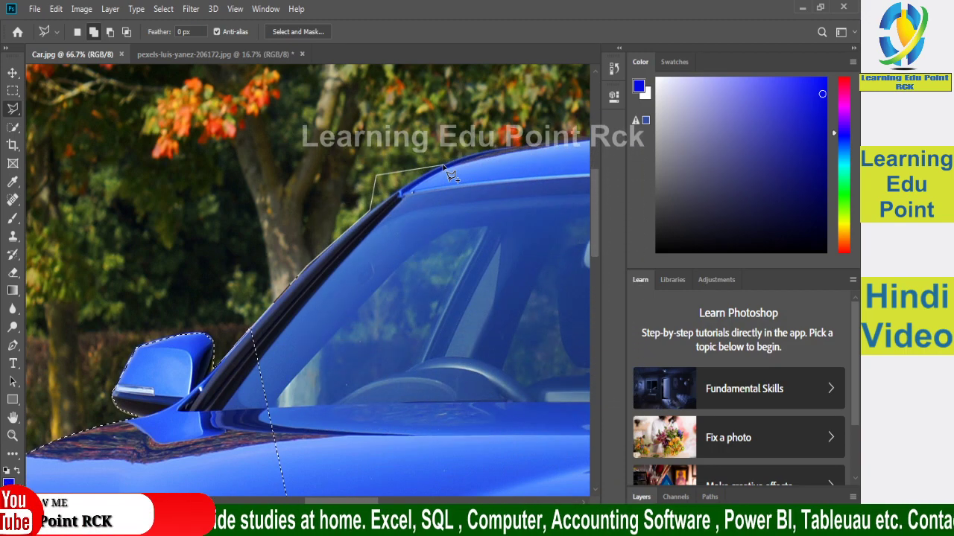
{"action": "left_click", "coordinate": [275, 444]}
{"action": "left_click", "coordinate": [239, 410]}
{"action": "left_click", "coordinate": [251, 332]}
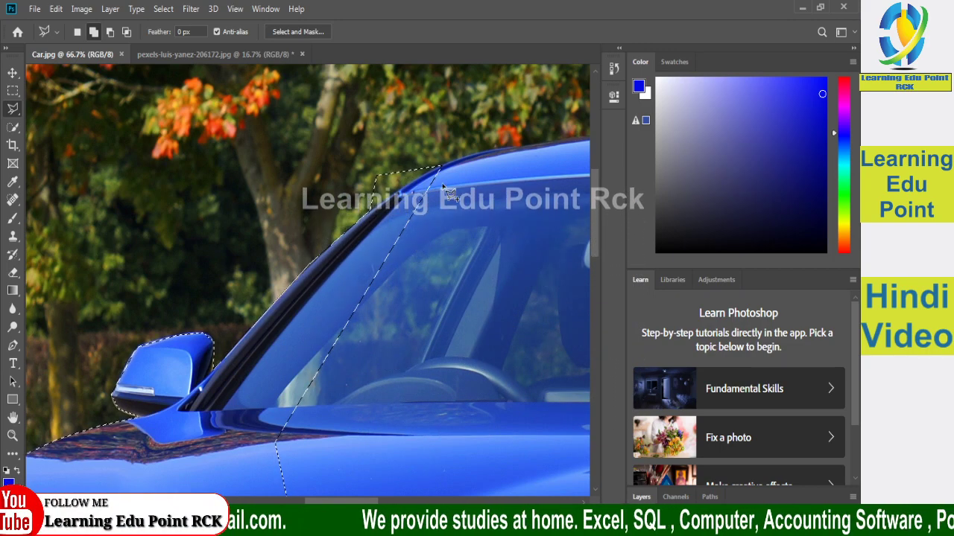
Subtract the sliver of tree background above the front pillar from the car selection
{"action": "left_click", "coordinate": [109, 32]}
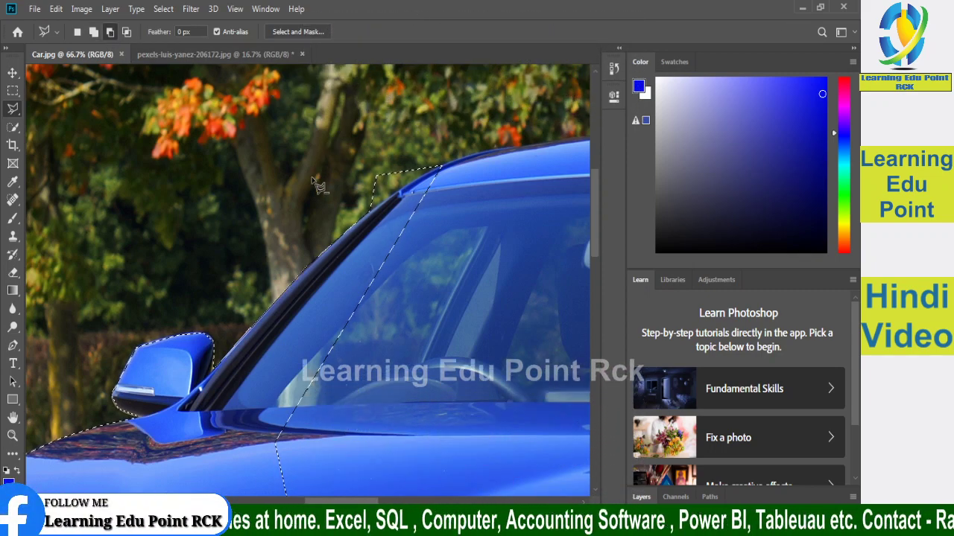
{"action": "left_click", "coordinate": [370, 214]}
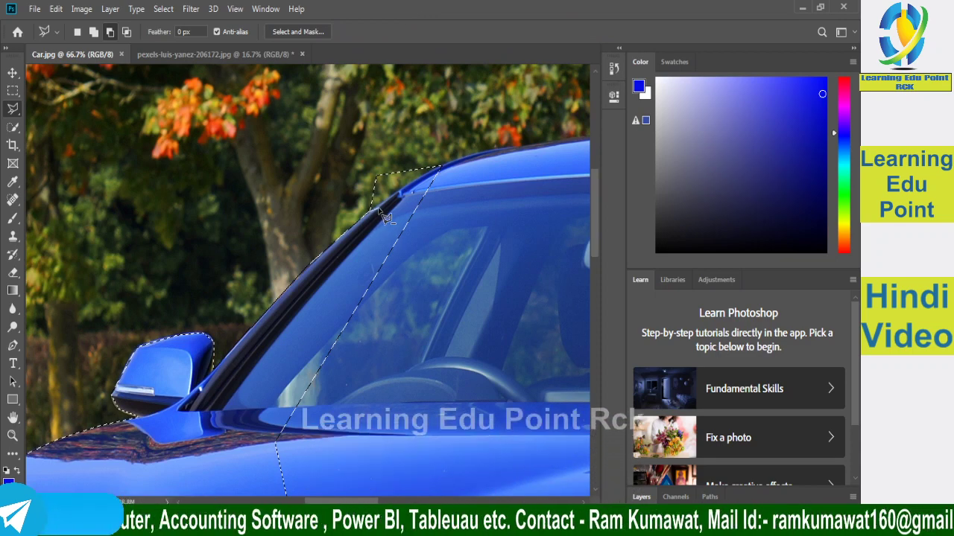
{"action": "left_click", "coordinate": [422, 231]}
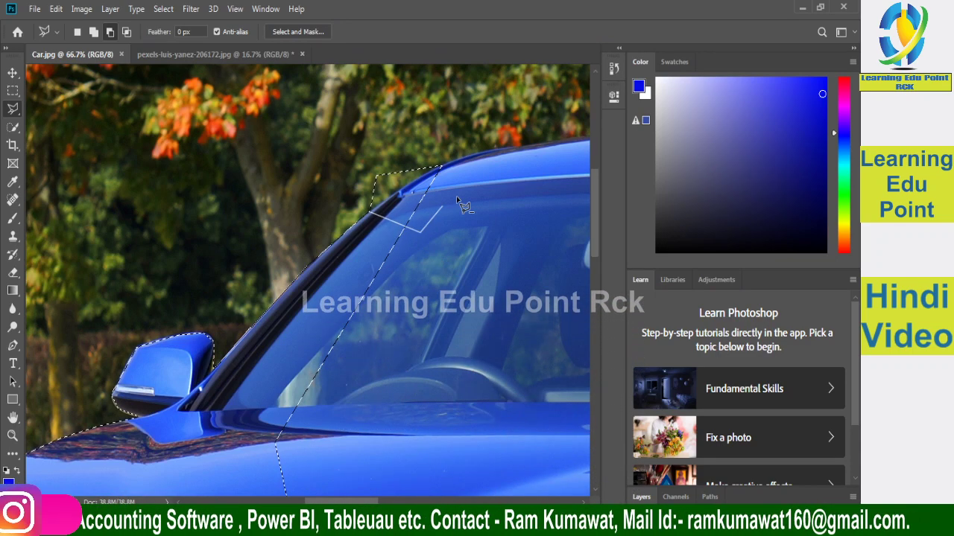
{"action": "left_click", "coordinate": [361, 198]}
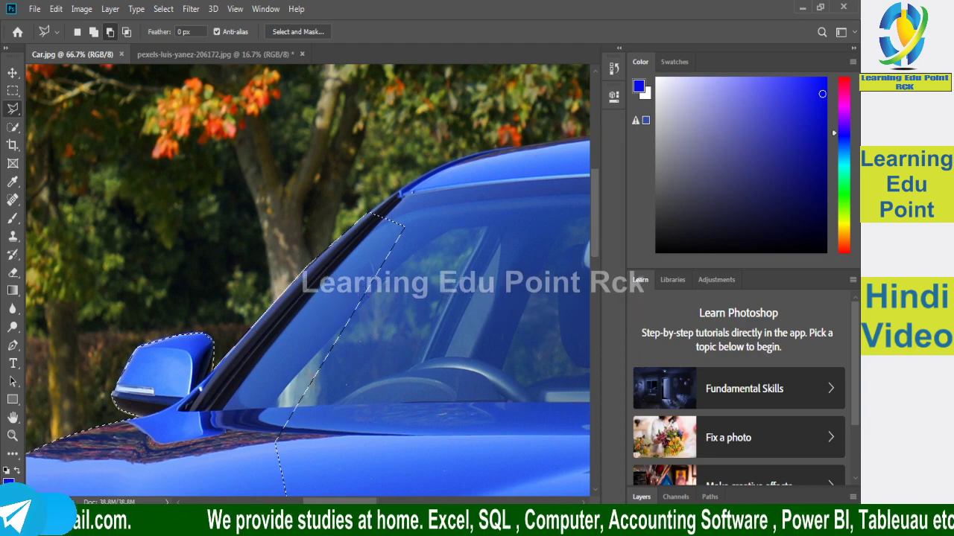
Switch to the Magnetic Lasso Tool and bring the car's roof into view
{"action": "scroll", "coordinate": [480, 151], "scroll_direction": "left", "scroll_amount": 5}
{"action": "scroll", "coordinate": [457, 260], "scroll_direction": "right", "scroll_amount": 1}
{"action": "scroll", "coordinate": [457, 260], "scroll_direction": "right", "scroll_amount": 4}
{"action": "scroll", "coordinate": [458, 261], "scroll_direction": "right", "scroll_amount": 2}
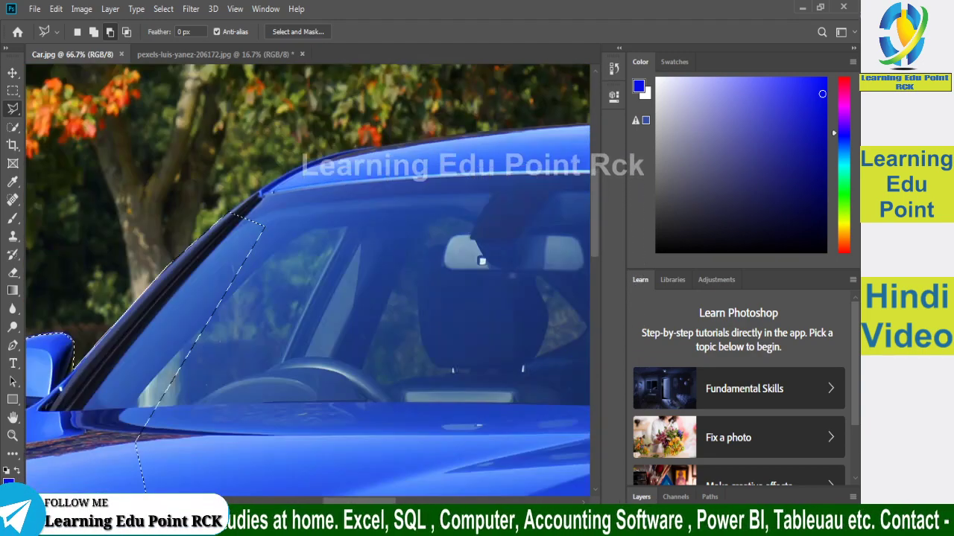
{"action": "scroll", "coordinate": [457, 261], "scroll_direction": "right", "scroll_amount": 1}
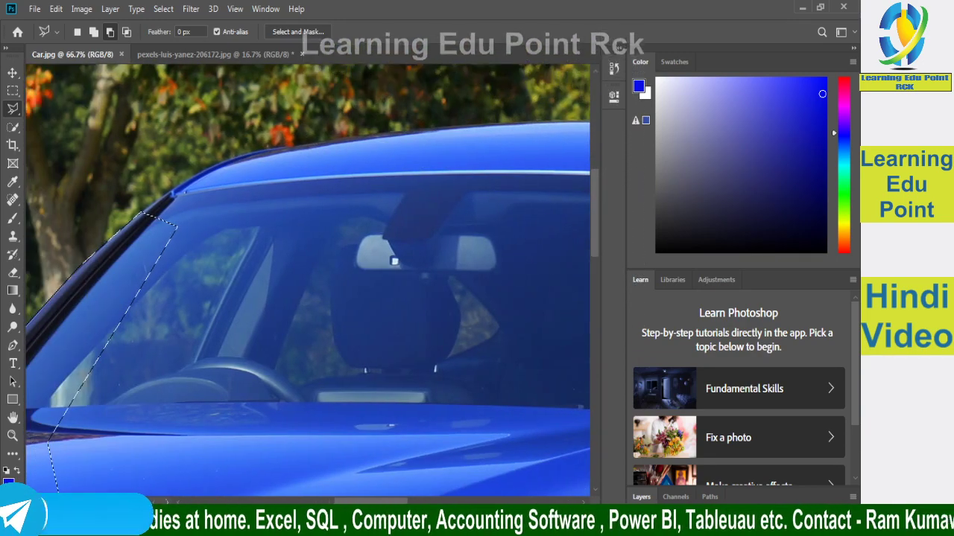
{"action": "right_click", "coordinate": [13, 108]}
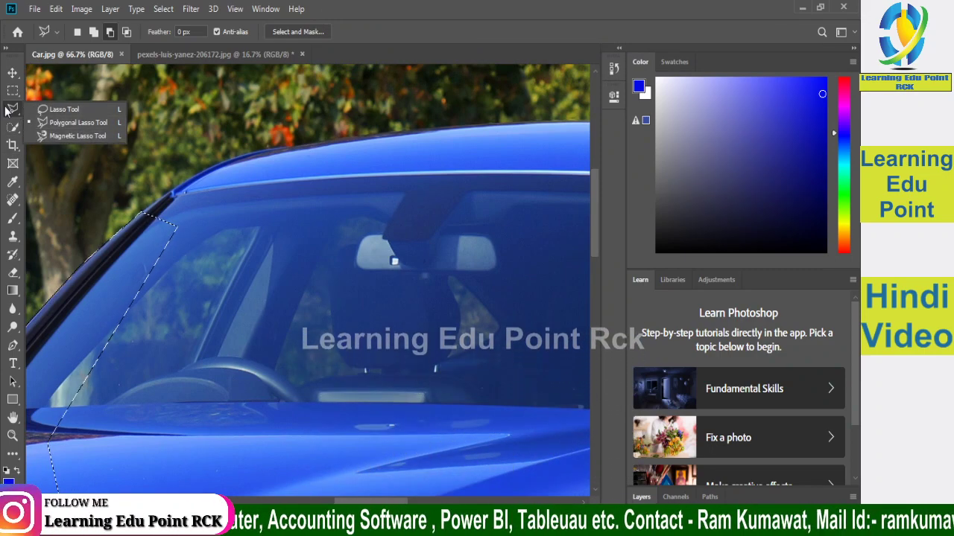
{"action": "left_click", "coordinate": [52, 137]}
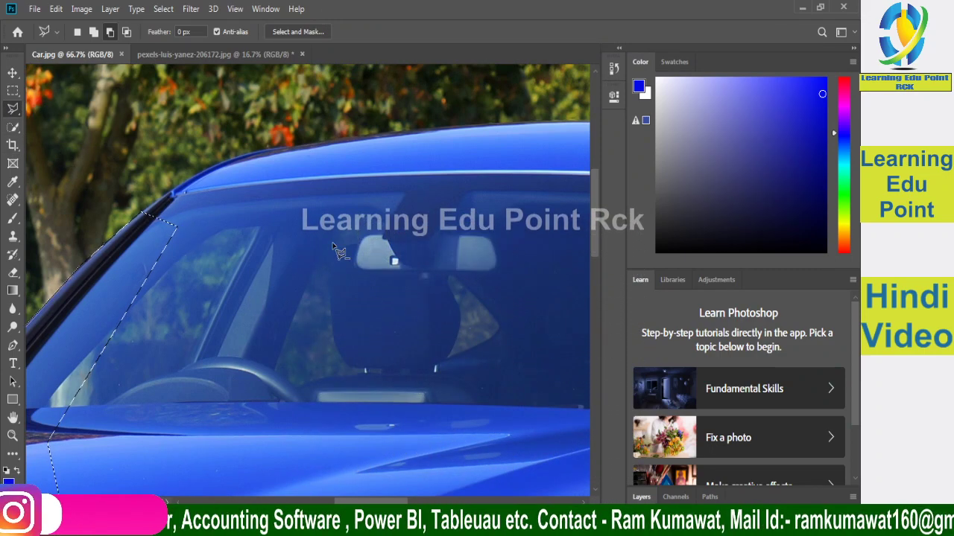
{"action": "mouse_move", "coordinate": [379, 158]}
{"action": "left_mouse_down"}
{"action": "mouse_move", "coordinate": [353, 215]}
{"action": "mouse_move", "coordinate": [330, 375]}
{"action": "mouse_move", "coordinate": [267, 360]}
{"action": "mouse_move", "coordinate": [281, 332]}
{"action": "mouse_move", "coordinate": [315, 324]}
{"action": "left_mouse_up"}
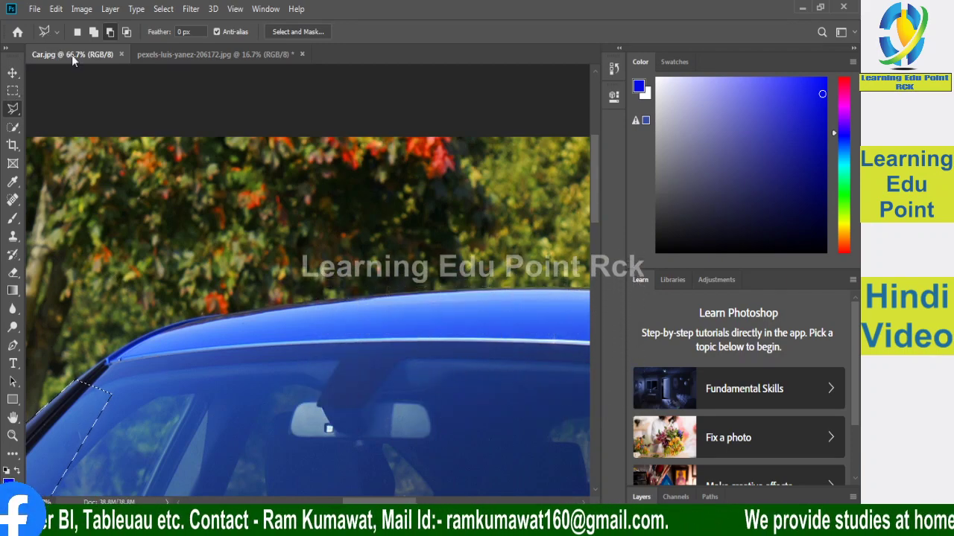
In Add to selection mode, trace lasso points along the roof edge from the windscreen toward the rear window
{"action": "left_click", "coordinate": [92, 32]}
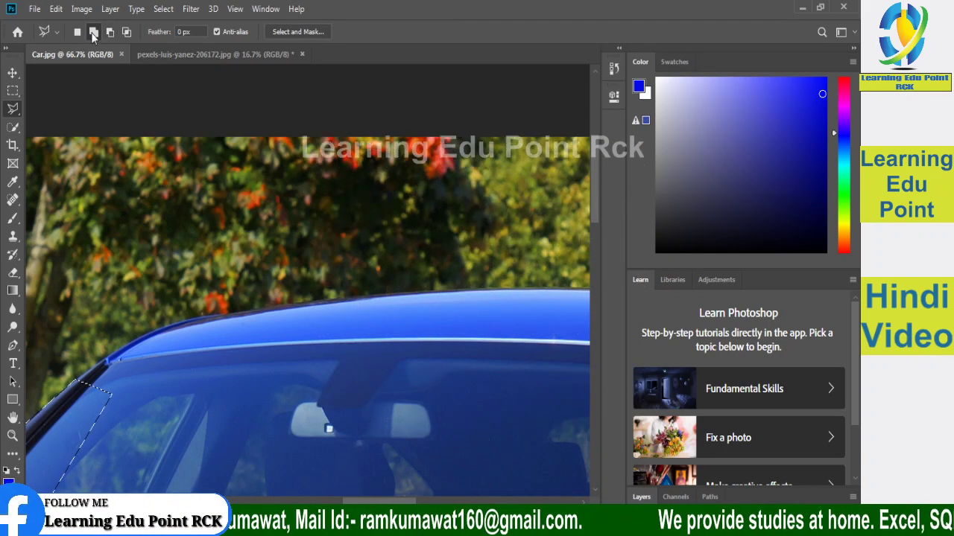
{"action": "double_click", "coordinate": [112, 390]}
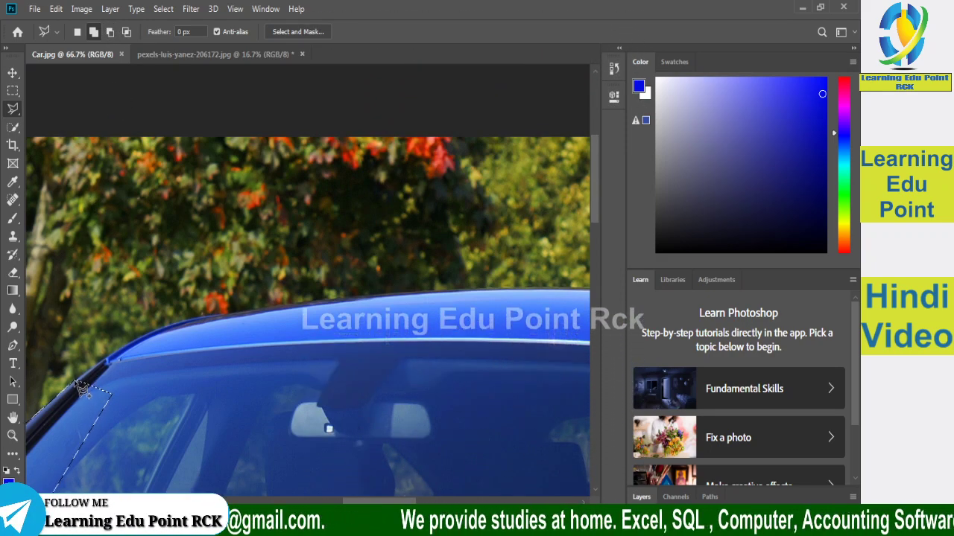
{"action": "left_click", "coordinate": [111, 357]}
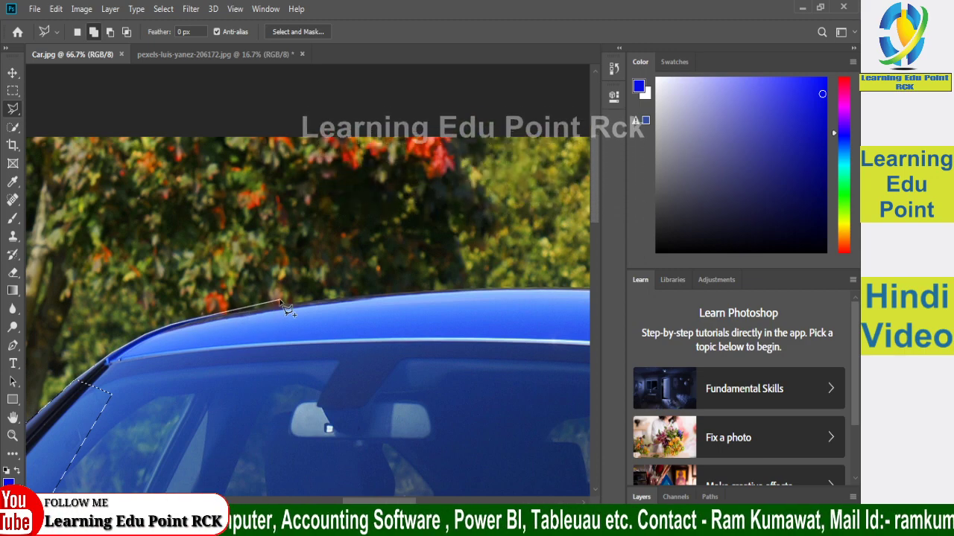
{"action": "left_click_drag", "start_coordinate": [279, 300], "coordinate": [142, 423]}
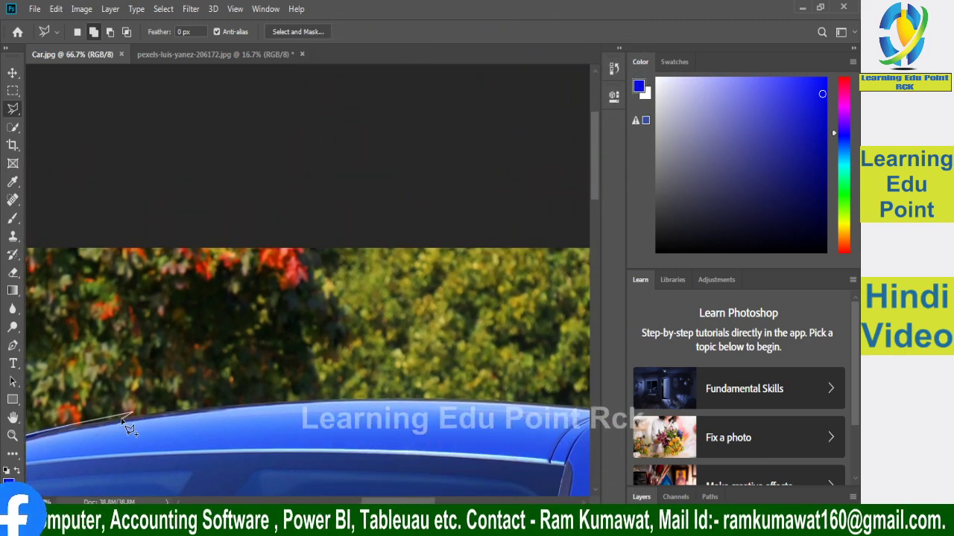
{"action": "left_click", "coordinate": [128, 411]}
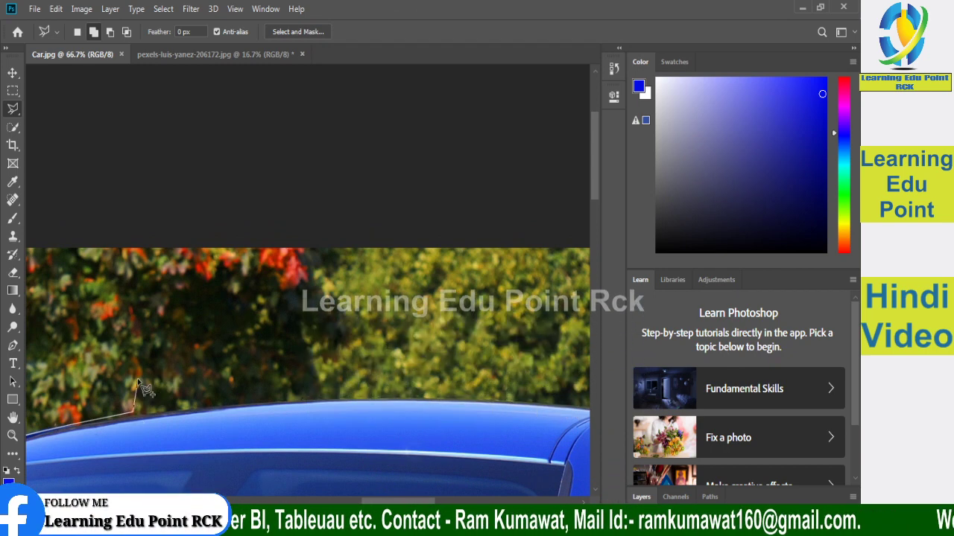
{"action": "left_click", "coordinate": [94, 390]}
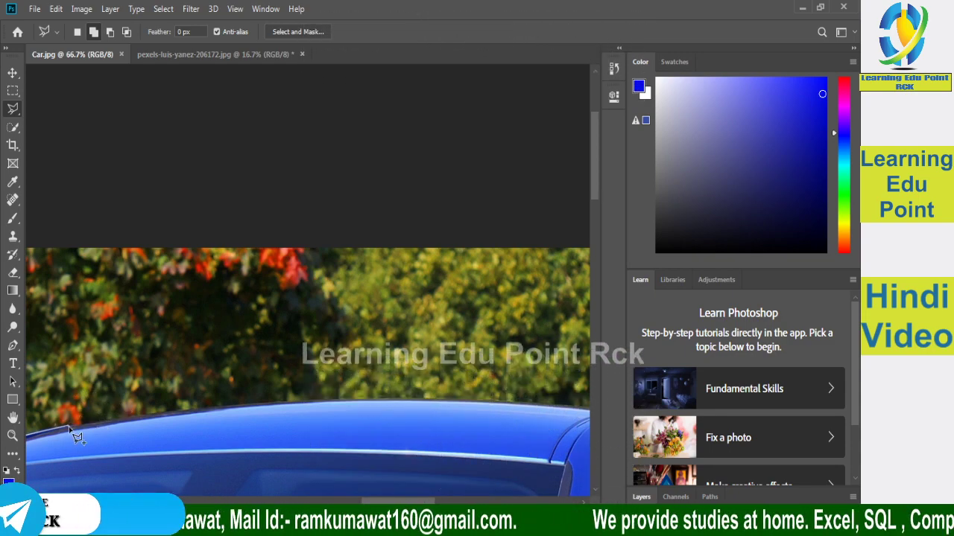
{"action": "left_click", "coordinate": [160, 419]}
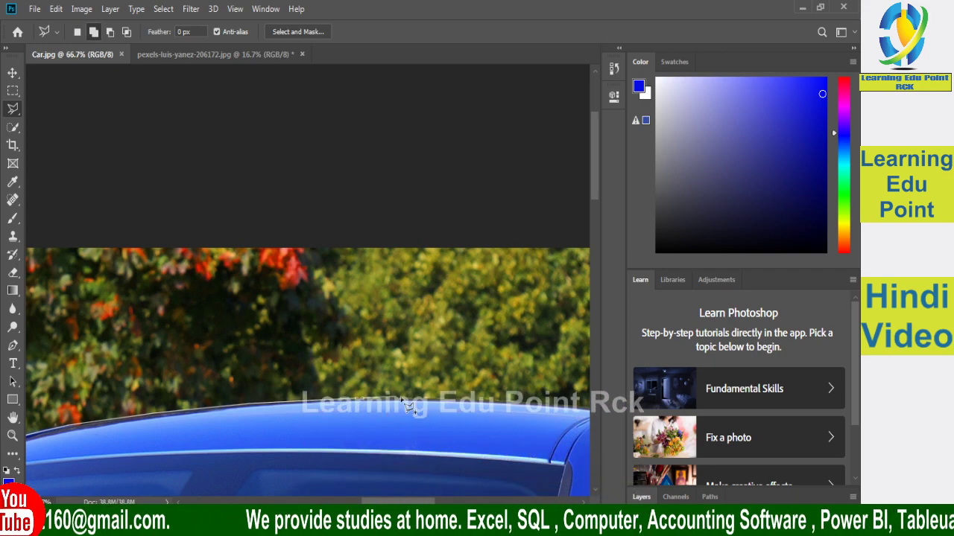
{"action": "left_click", "coordinate": [457, 400]}
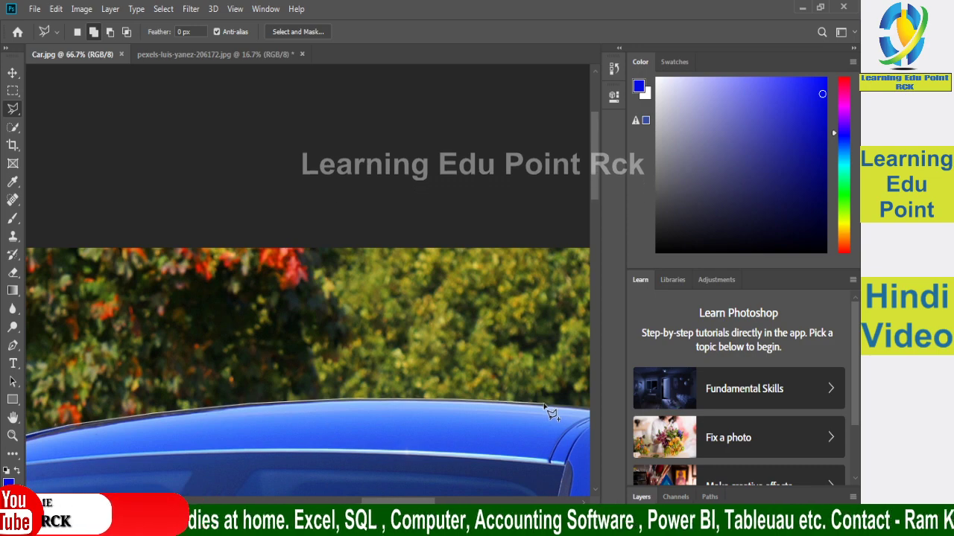
{"action": "left_click_drag", "start_coordinate": [551, 415], "coordinate": [197, 395]}
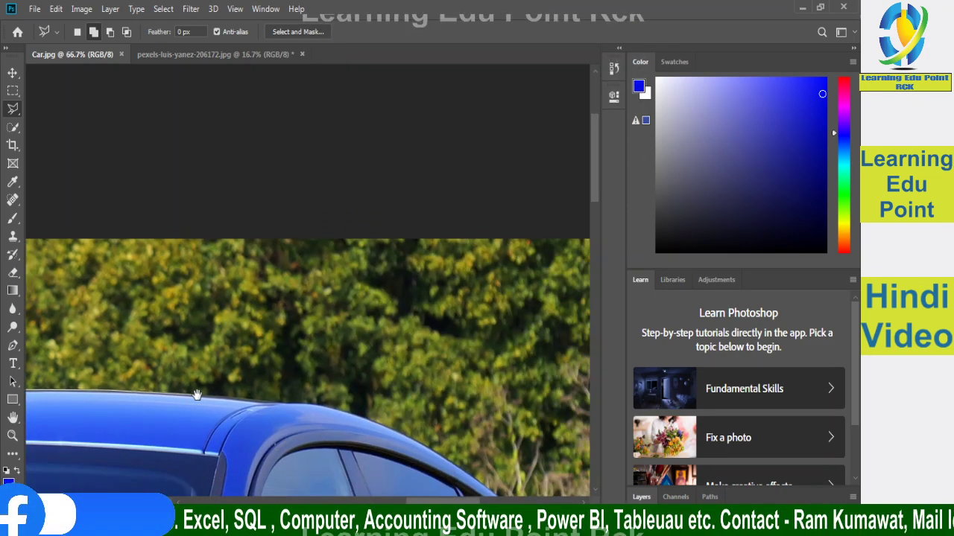
{"action": "left_click", "coordinate": [314, 405]}
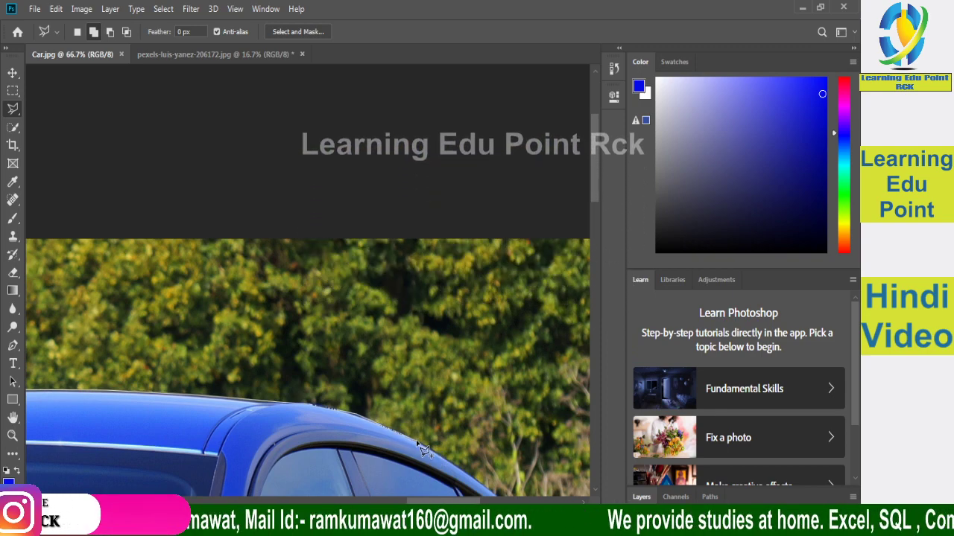
{"action": "left_click_drag", "start_coordinate": [415, 440], "coordinate": [204, 422]}
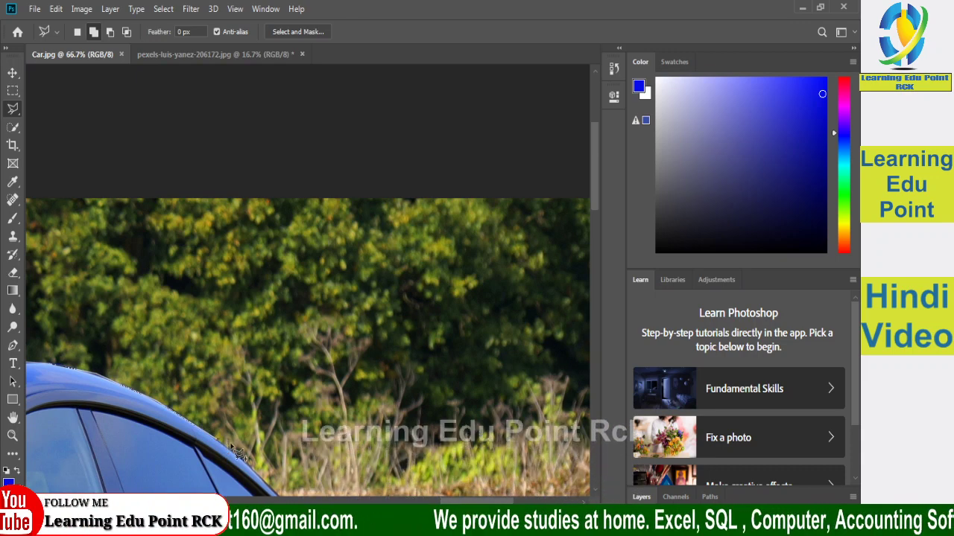
Continue the outline down the car's rear, beneath the rear tire and along the lower sill
{"action": "mouse_move", "coordinate": [213, 452]}
{"action": "left_mouse_down"}
{"action": "mouse_move", "coordinate": [172, 211]}
{"action": "mouse_move", "coordinate": [112, 140]}
{"action": "left_mouse_up"}
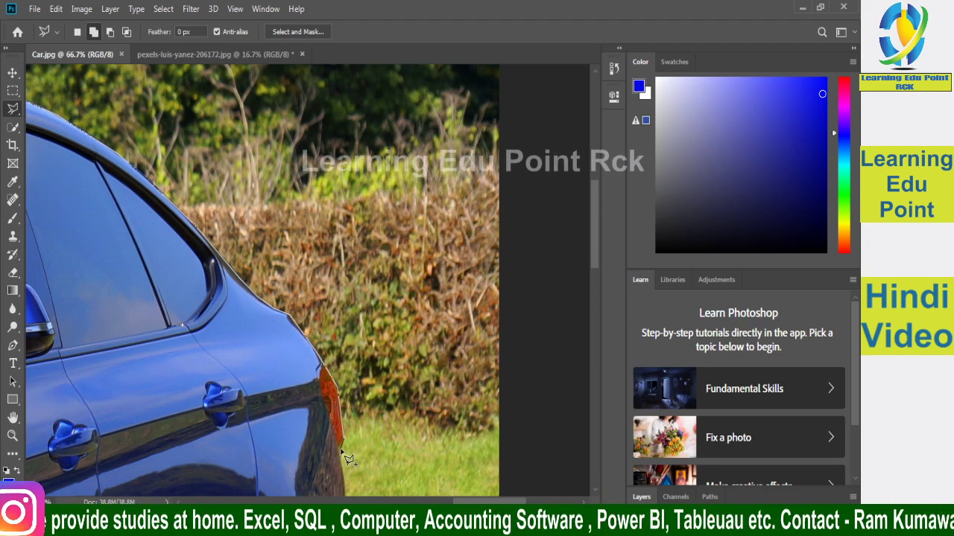
{"action": "left_click_drag", "start_coordinate": [347, 460], "coordinate": [232, 152]}
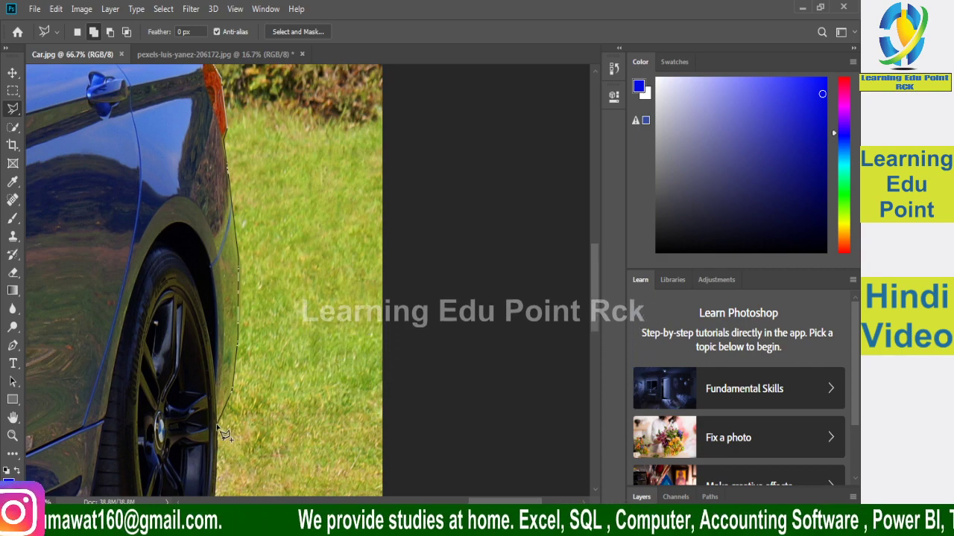
{"action": "scroll", "coordinate": [218, 425], "scroll_direction": "down", "scroll_amount": 5}
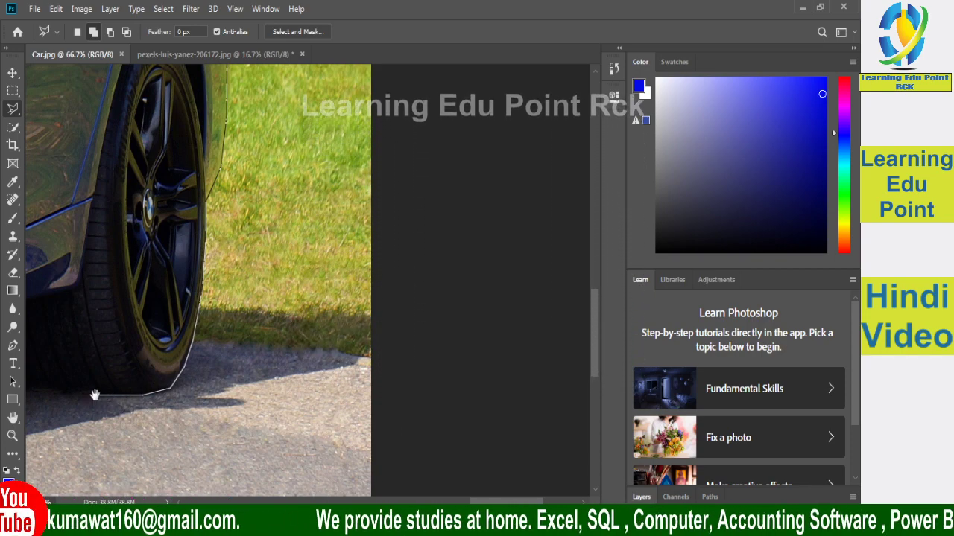
{"action": "left_click_drag", "start_coordinate": [94, 393], "coordinate": [383, 388]}
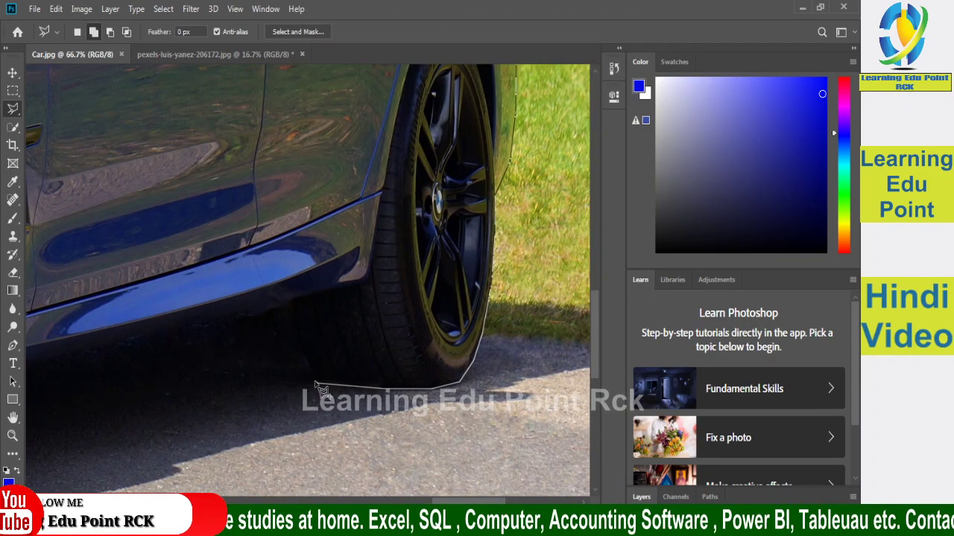
{"action": "left_click", "coordinate": [317, 385]}
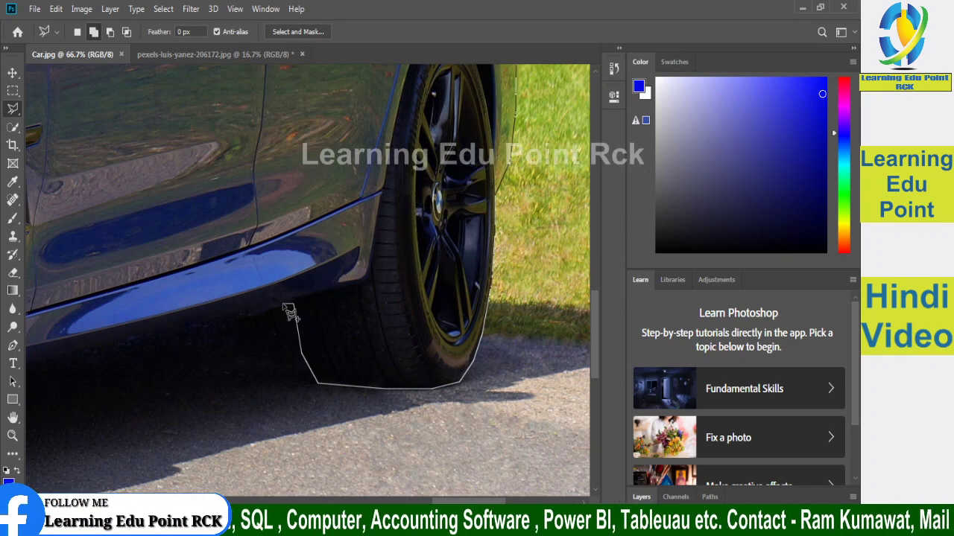
{"action": "left_click", "coordinate": [293, 305]}
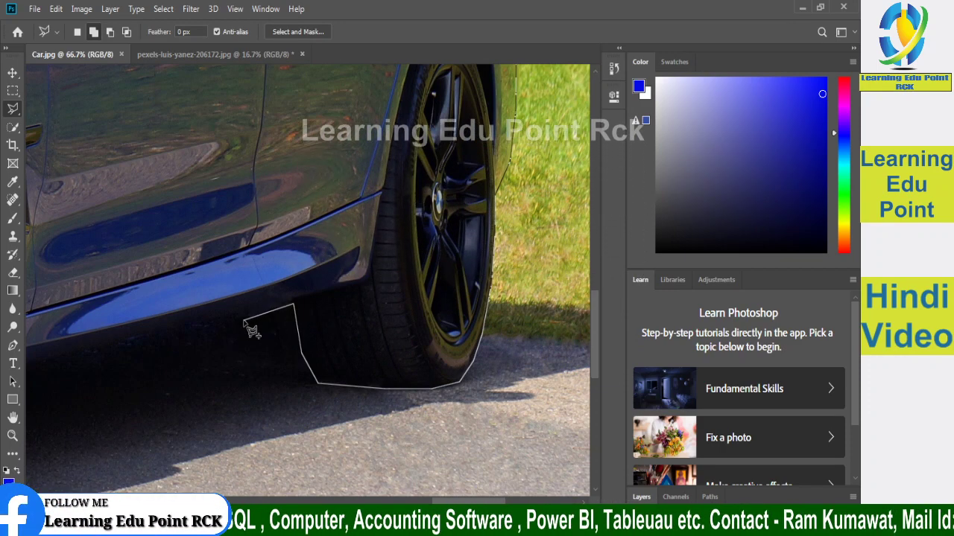
{"action": "left_click", "coordinate": [149, 336]}
Trace the outline around the front tire's edge and bottom
{"action": "left_click_drag", "start_coordinate": [149, 334], "coordinate": [509, 260]}
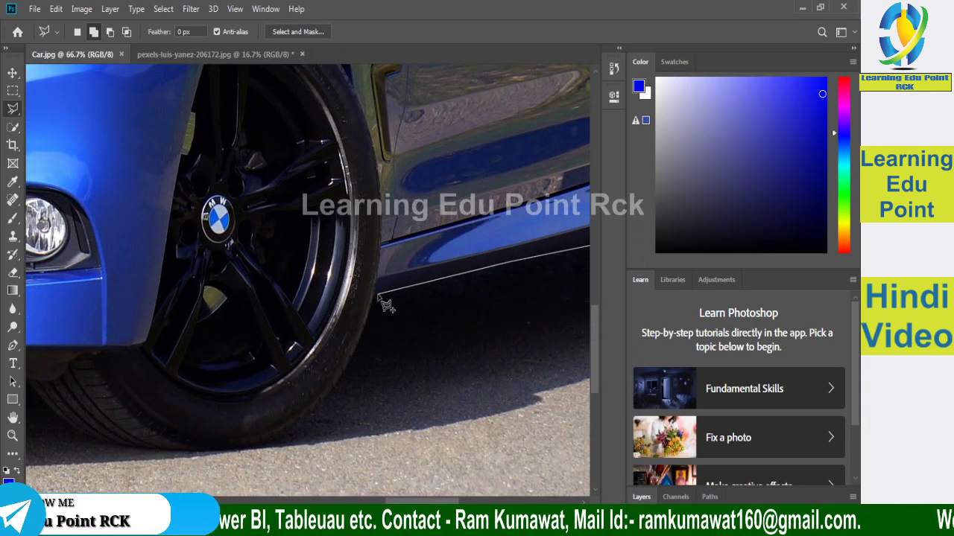
{"action": "left_click", "coordinate": [374, 297]}
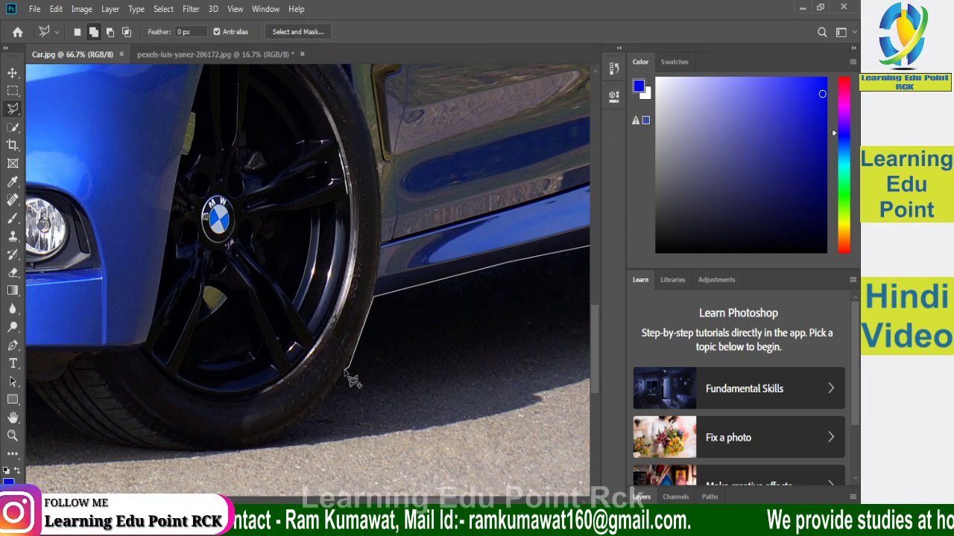
{"action": "left_click", "coordinate": [312, 419]}
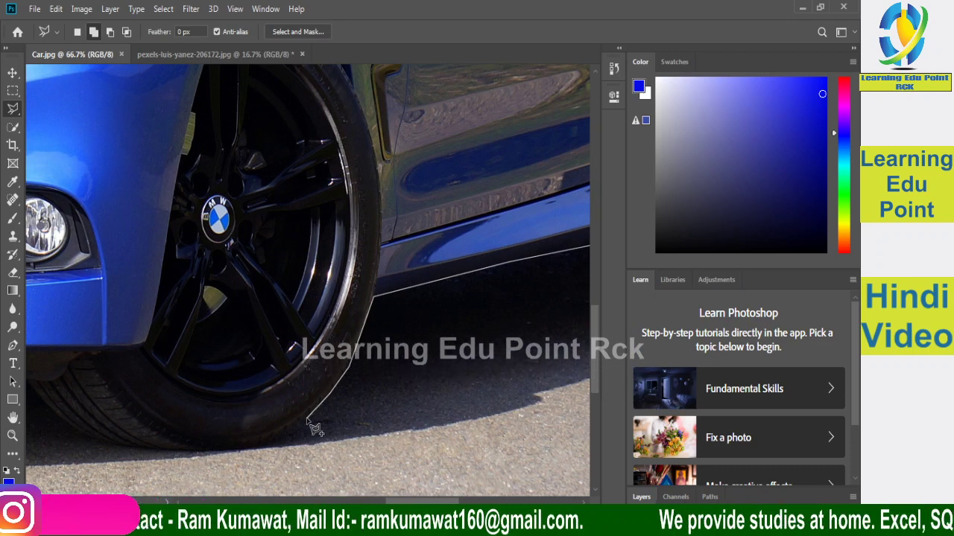
{"action": "left_click", "coordinate": [253, 447]}
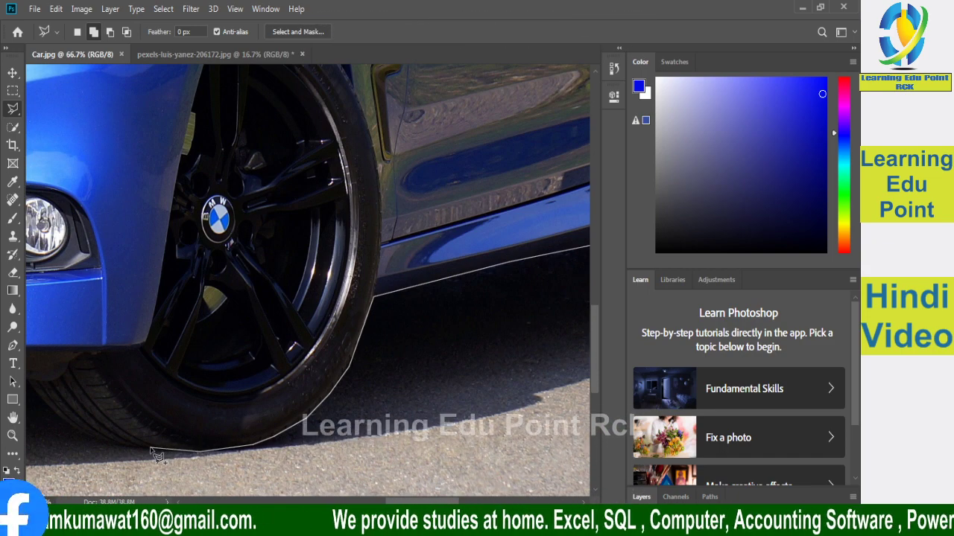
{"action": "left_click", "coordinate": [91, 443]}
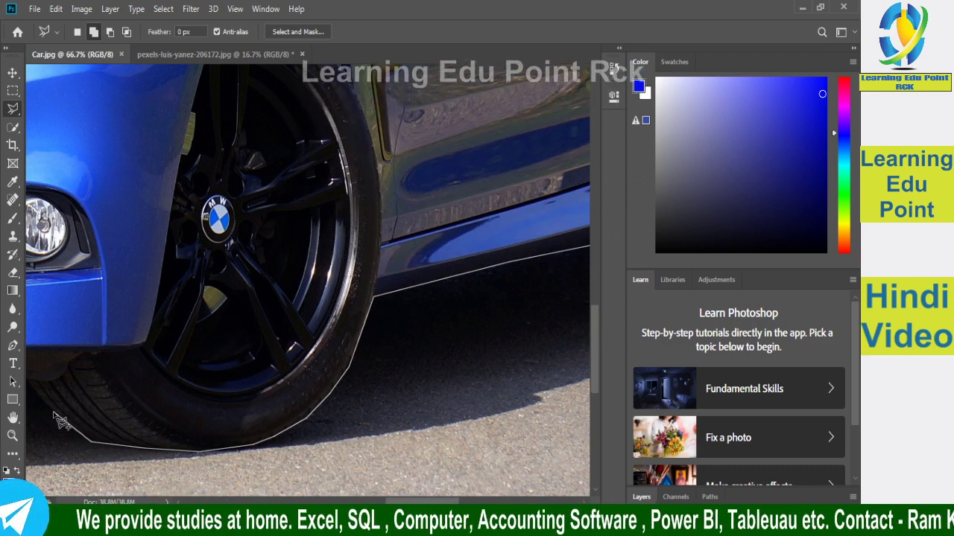
Extend the outline along the underside of the front bumper to its centre
{"action": "mouse_move", "coordinate": [45, 402]}
{"action": "left_mouse_down"}
{"action": "mouse_move", "coordinate": [355, 377]}
{"action": "mouse_move", "coordinate": [372, 325]}
{"action": "mouse_move", "coordinate": [405, 308]}
{"action": "mouse_move", "coordinate": [424, 319]}
{"action": "left_mouse_up"}
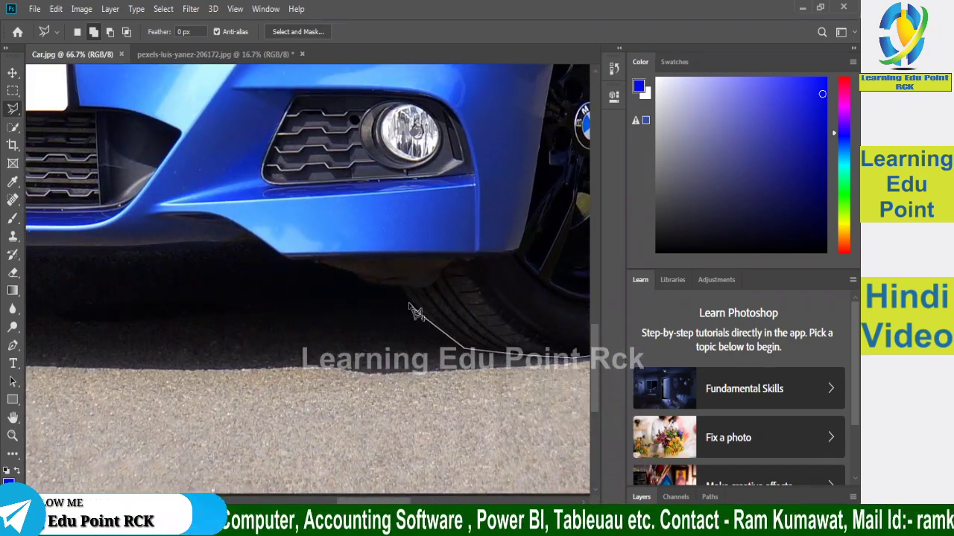
{"action": "left_click", "coordinate": [416, 311]}
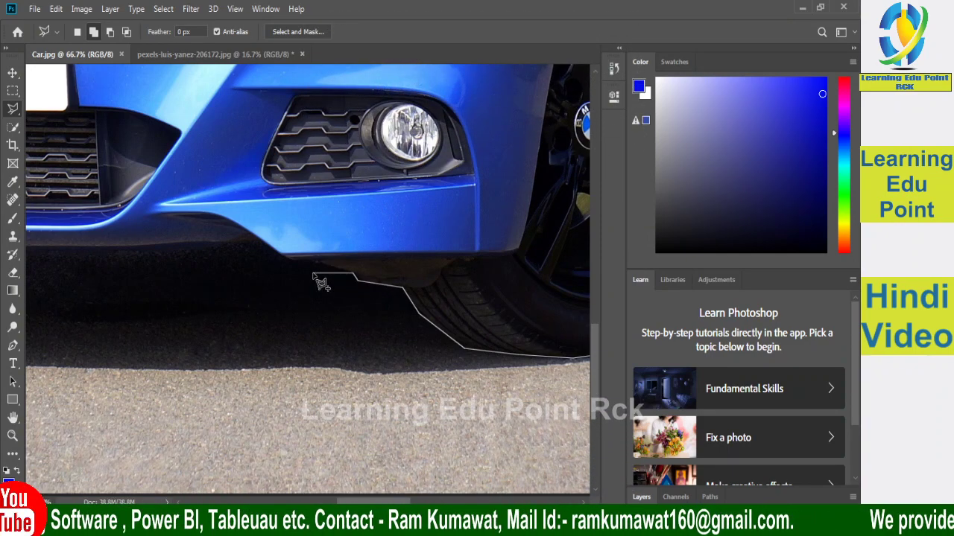
{"action": "left_click", "coordinate": [355, 279]}
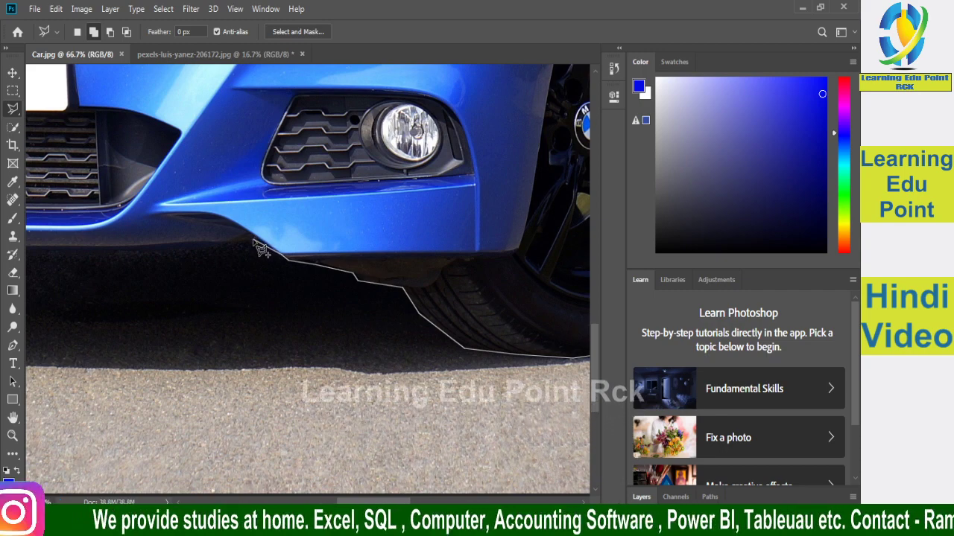
{"action": "left_click", "coordinate": [253, 240]}
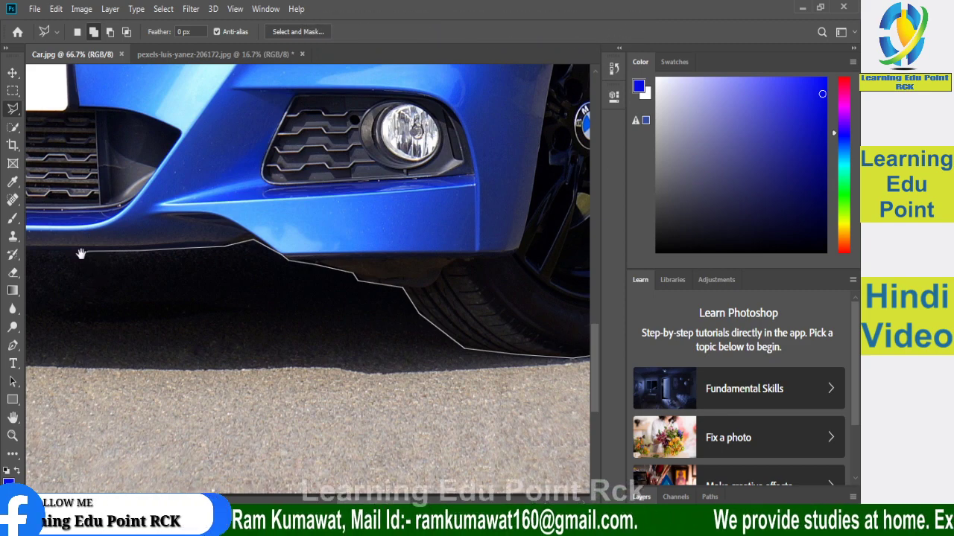
{"action": "left_click_drag", "start_coordinate": [80, 254], "coordinate": [585, 277]}
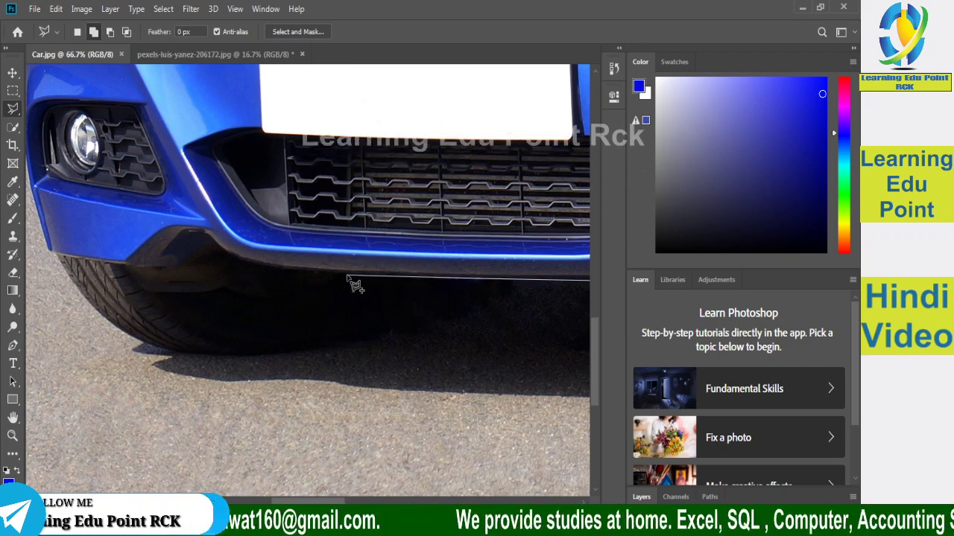
{"action": "left_click", "coordinate": [234, 259]}
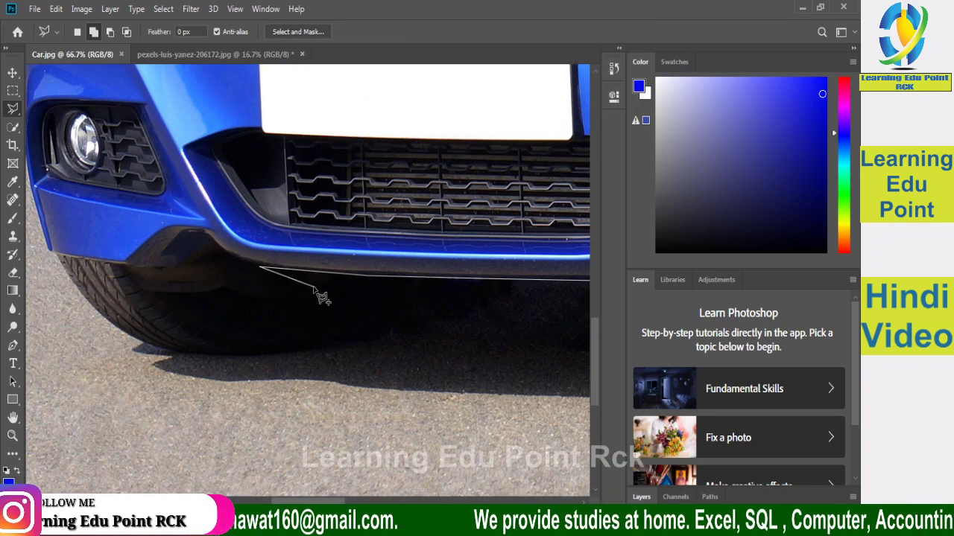
Remove two misplaced points and trace along the front-left tire's base toward the car's front edge
{"action": "key", "text": "BackSpace"}
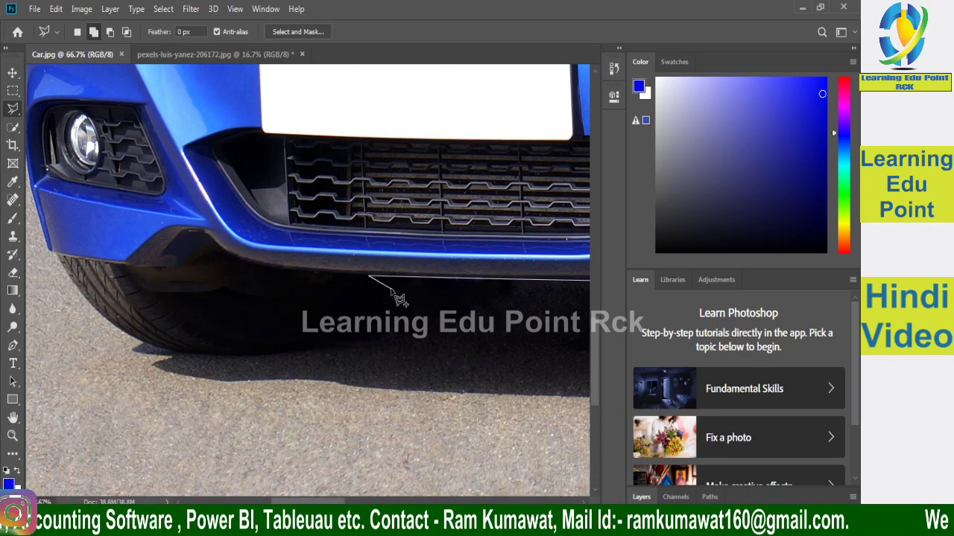
{"action": "key", "text": "BackSpace"}
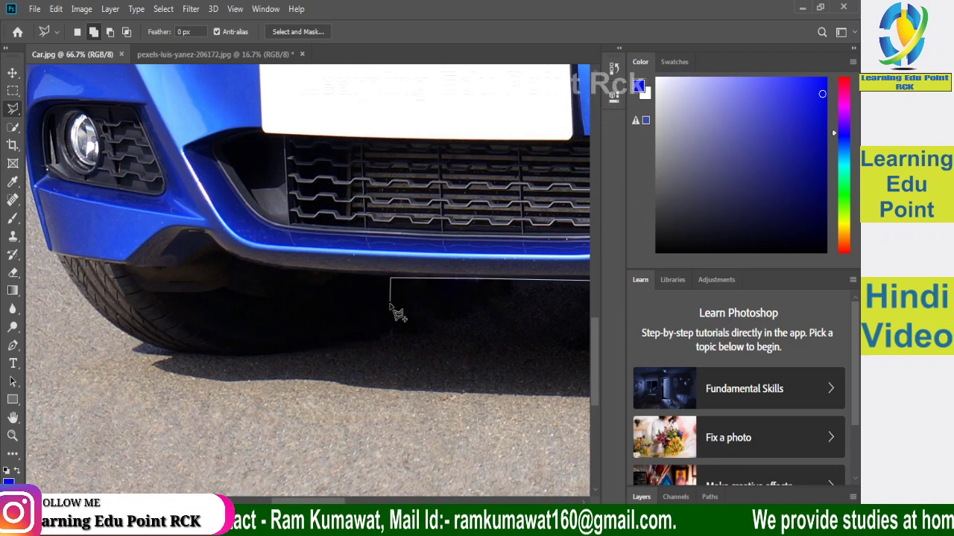
{"action": "left_click", "coordinate": [345, 345]}
{"action": "left_click", "coordinate": [281, 352]}
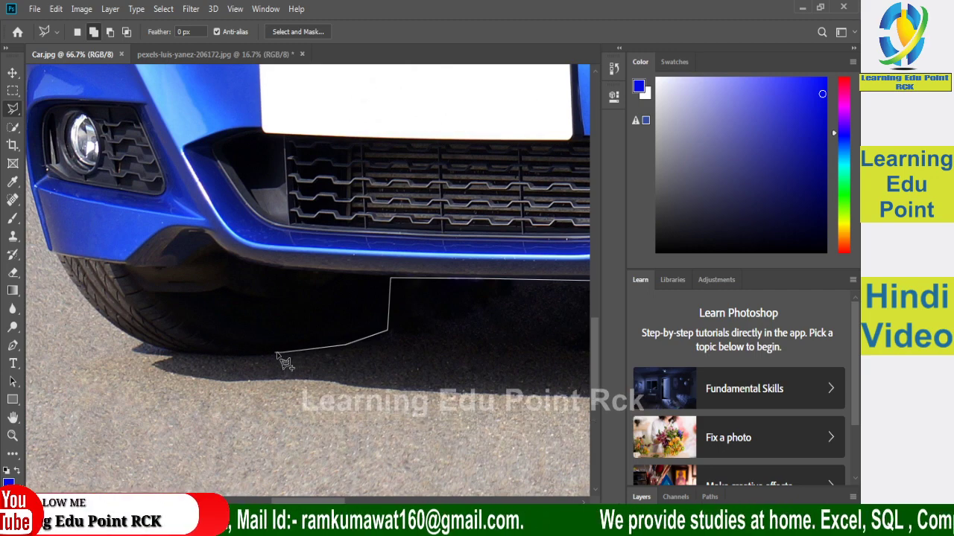
{"action": "left_click", "coordinate": [211, 356]}
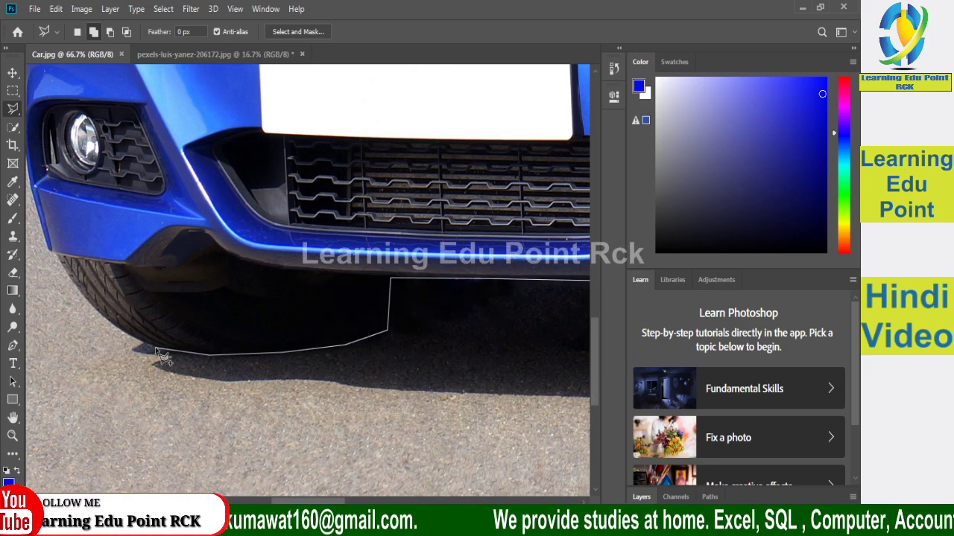
{"action": "left_click", "coordinate": [151, 348]}
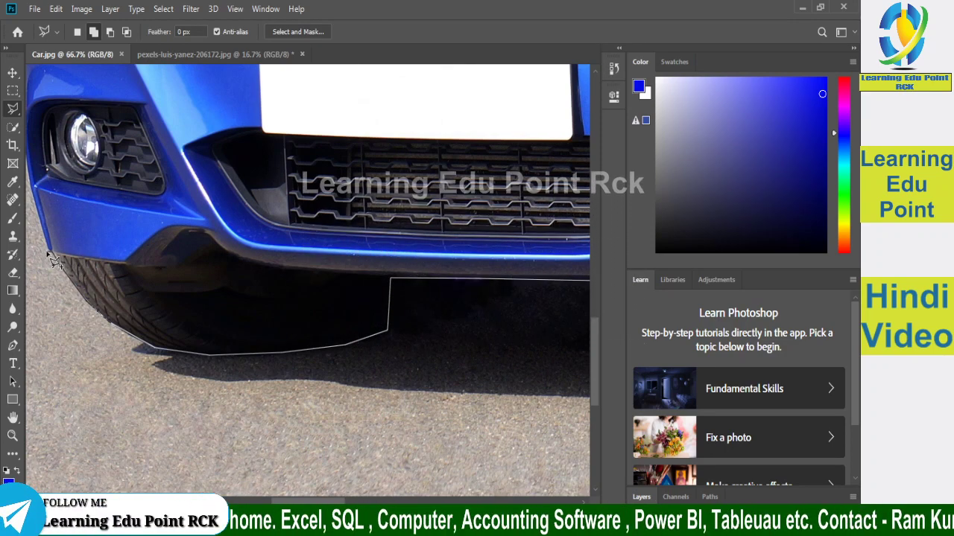
{"action": "left_click_drag", "start_coordinate": [45, 237], "coordinate": [287, 446]}
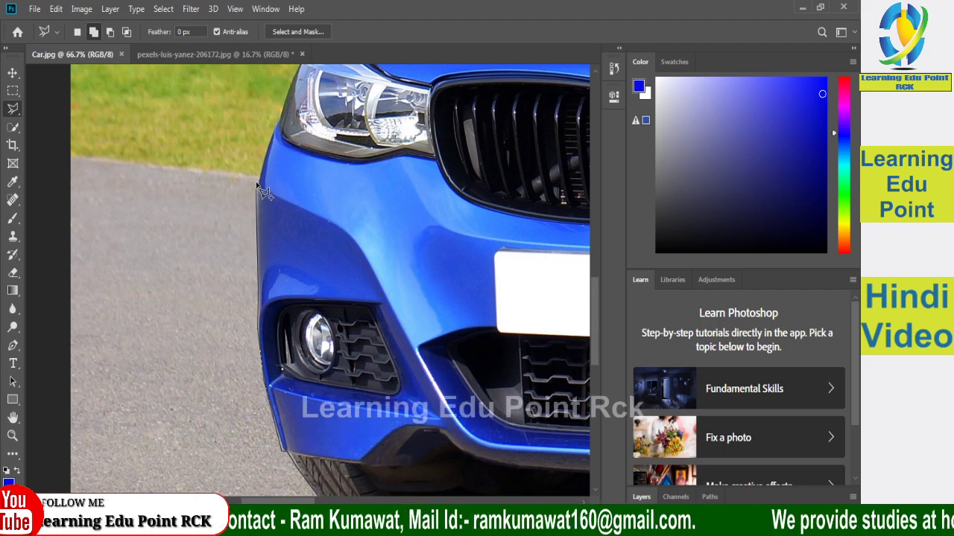
{"action": "mouse_move", "coordinate": [255, 229]}
{"action": "left_mouse_down"}
{"action": "mouse_move", "coordinate": [255, 266]}
{"action": "mouse_move", "coordinate": [90, 428]}
{"action": "left_mouse_up"}
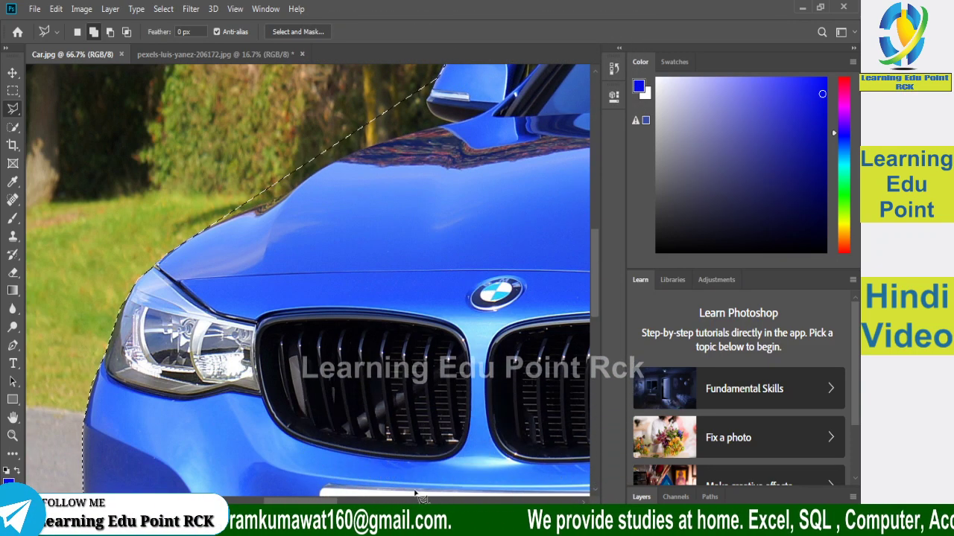
{"action": "key", "text": "ctrl+minus"}
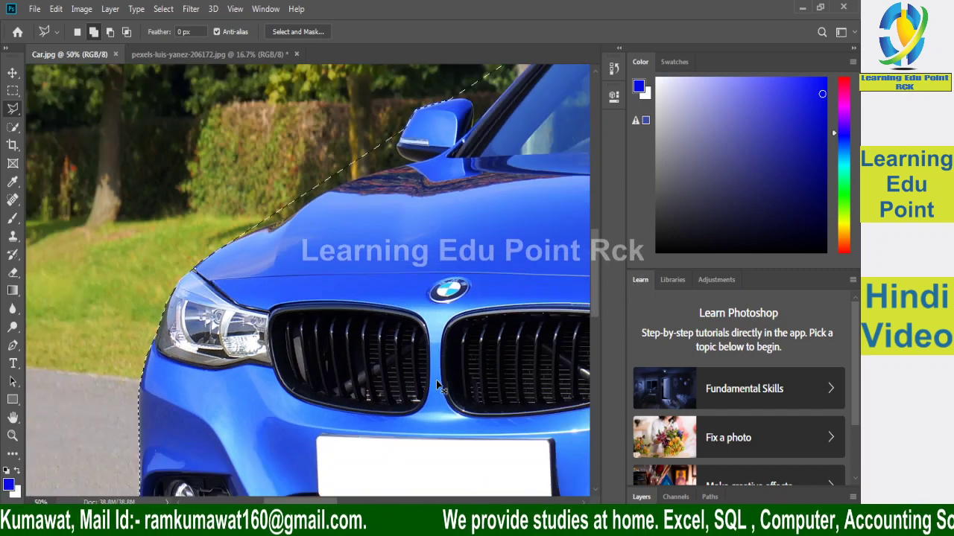
{"action": "key", "text": "ctrl+minus"}
{"action": "key", "text": "ctrl+minus"}
{"action": "key", "text": "ctrl+minus"}
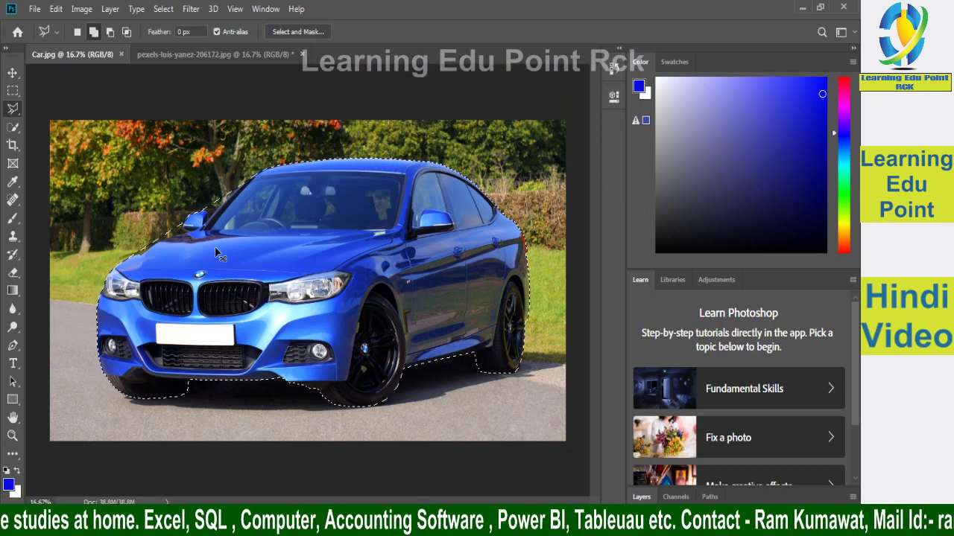
{"action": "key", "text": "ctrl+plus"}
{"action": "key", "text": "ctrl+plus"}
{"action": "key", "text": "ctrl+plus"}
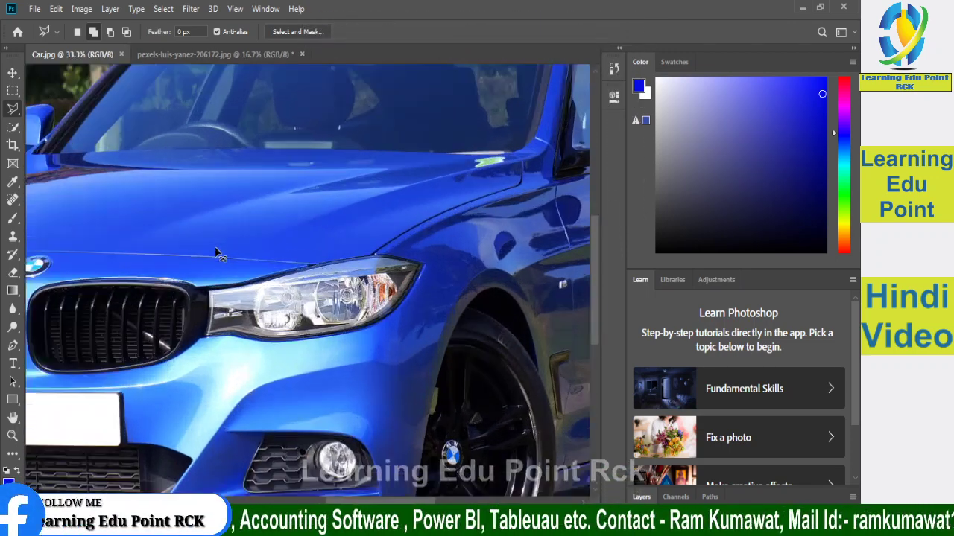
{"action": "left_click_drag", "start_coordinate": [106, 195], "coordinate": [485, 317]}
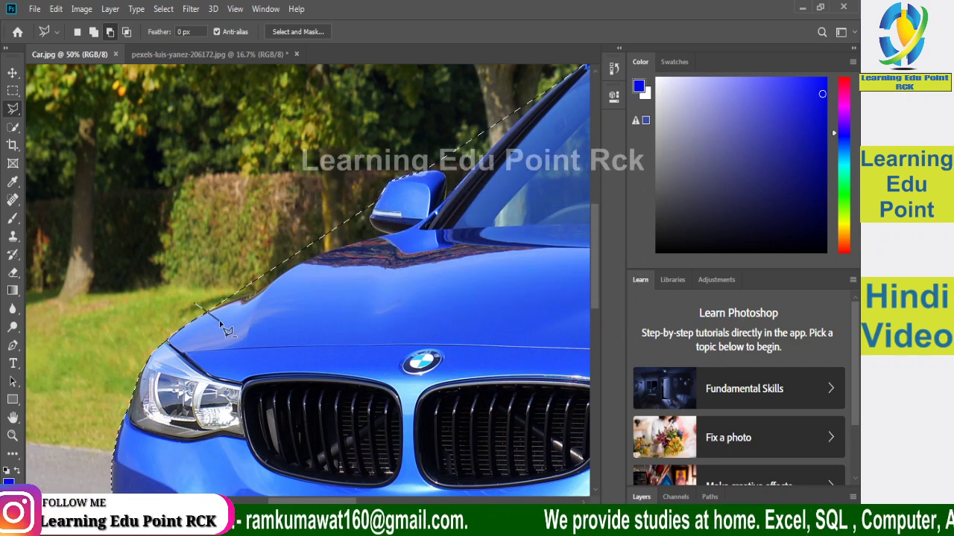
Trace from the hood edge up the windshield pillar and close the outline into the selection
{"action": "left_click", "coordinate": [212, 318]}
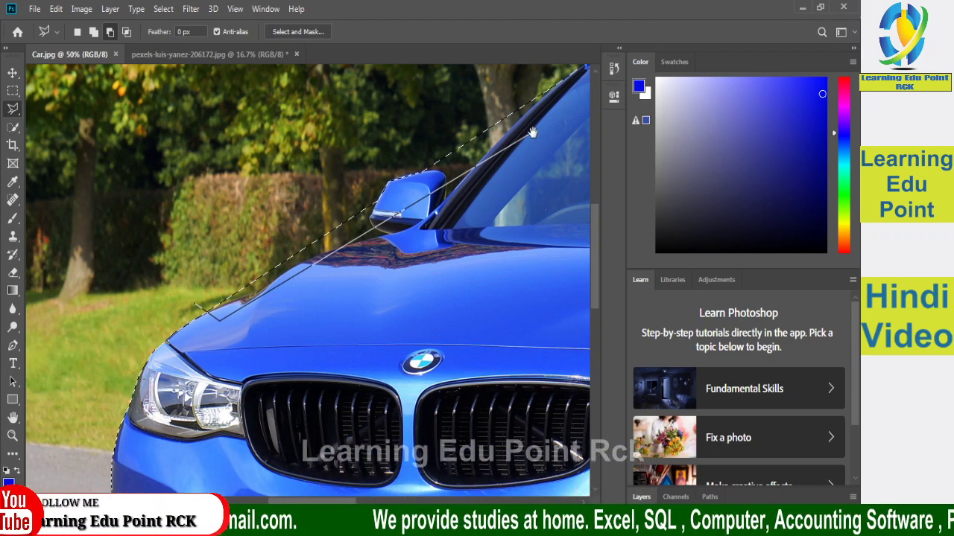
{"action": "left_click_drag", "start_coordinate": [532, 132], "coordinate": [154, 415]}
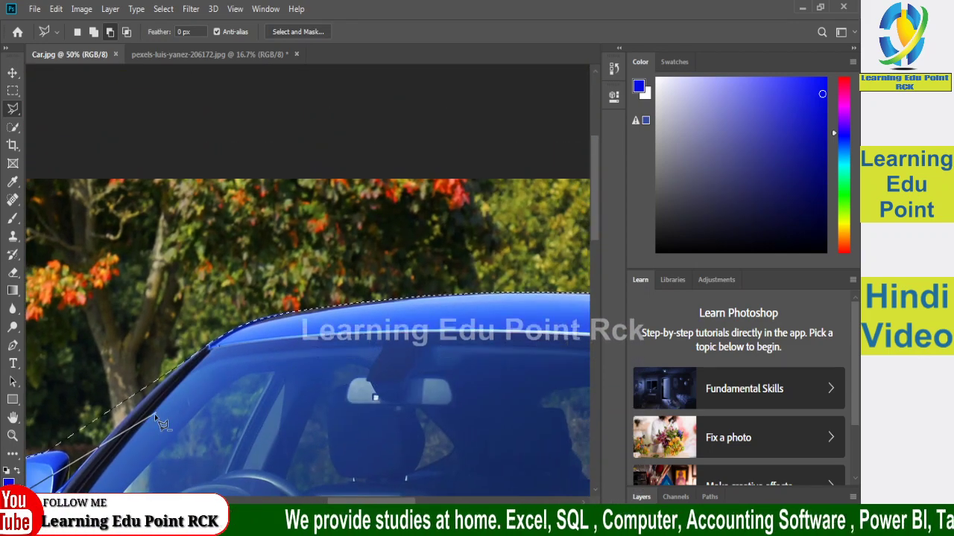
{"action": "left_click", "coordinate": [216, 348]}
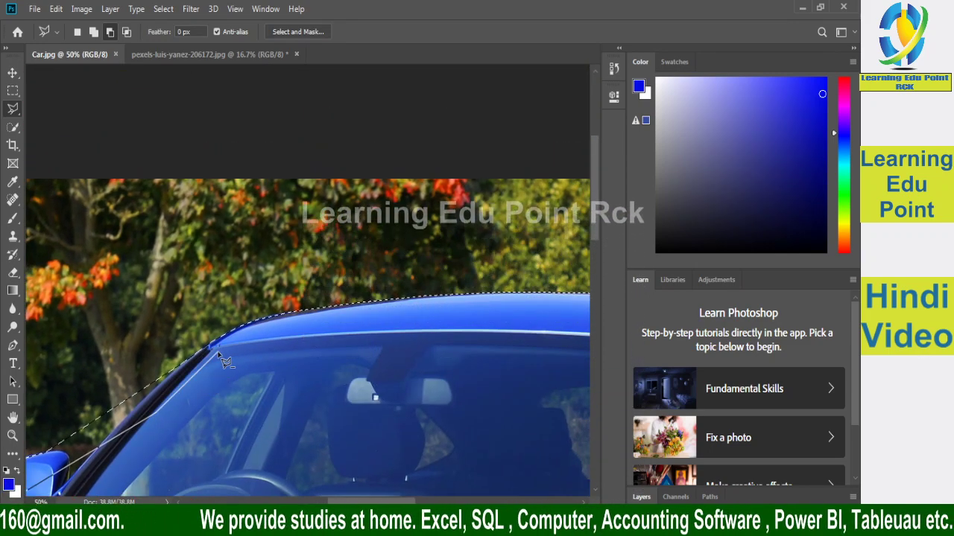
{"action": "left_click", "coordinate": [187, 330]}
{"action": "left_click_drag", "start_coordinate": [74, 332], "coordinate": [448, 217]}
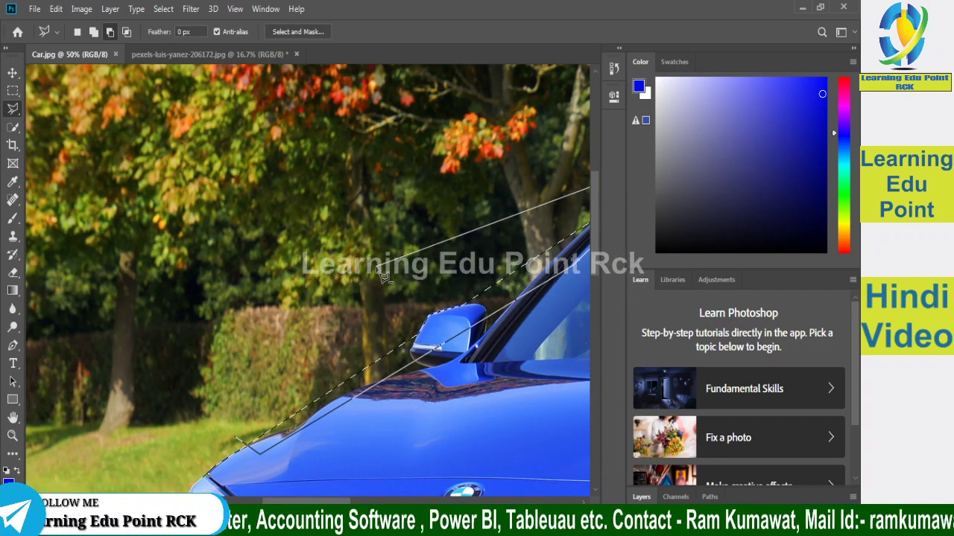
{"action": "double_click", "coordinate": [246, 446]}
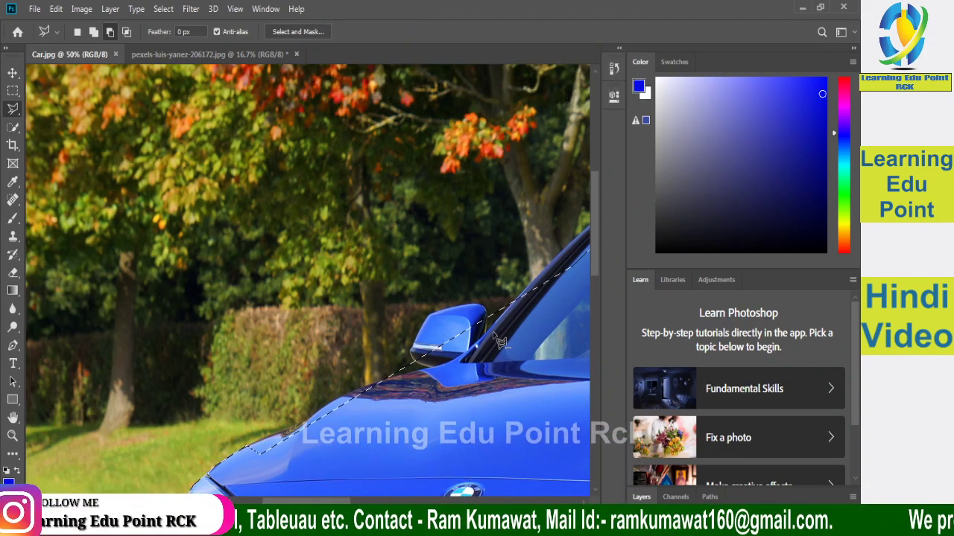
Cancel a stray outline point started on the windshield
{"action": "mouse_move", "coordinate": [476, 337]}
{"action": "left_mouse_down"}
{"action": "mouse_move", "coordinate": [327, 264]}
{"action": "mouse_move", "coordinate": [280, 222]}
{"action": "mouse_move", "coordinate": [280, 342]}
{"action": "left_mouse_up"}
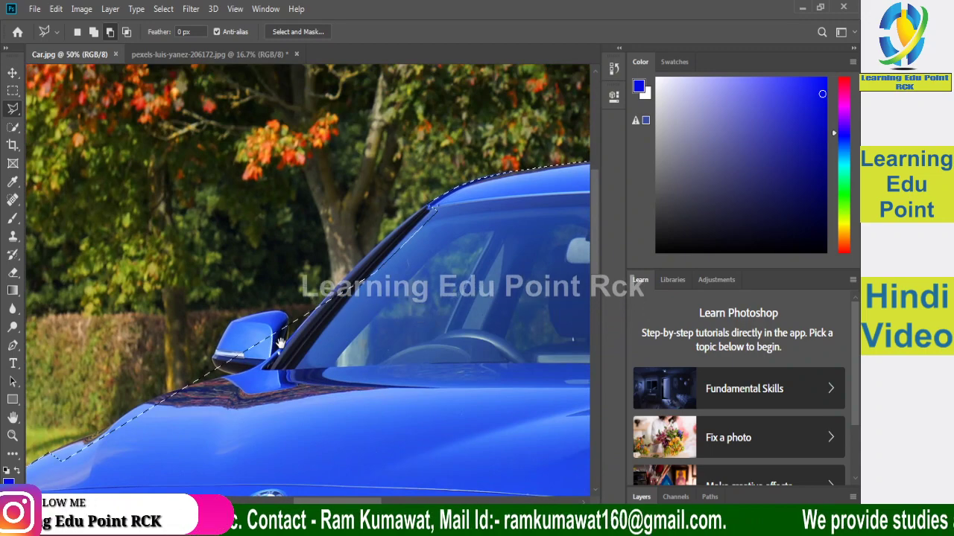
{"action": "left_click", "coordinate": [402, 329]}
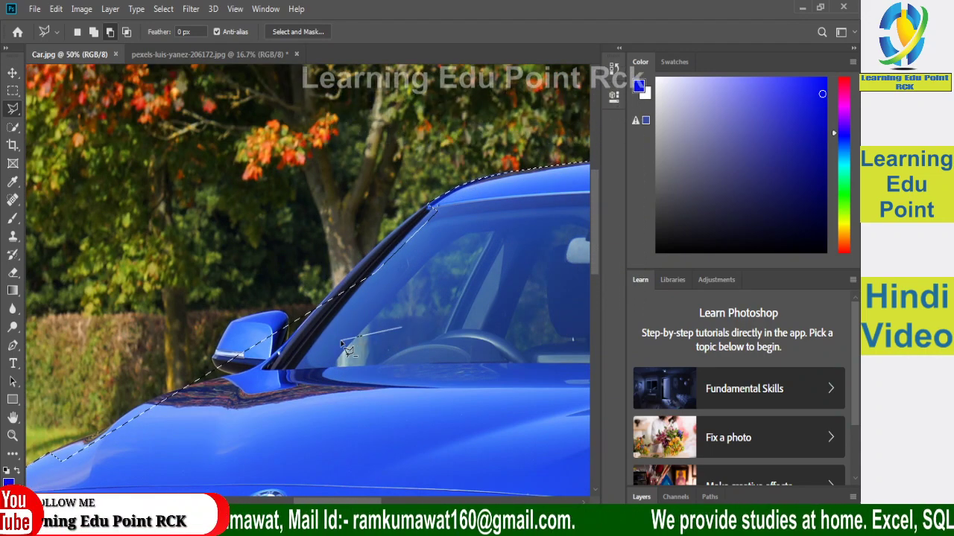
{"action": "key", "text": "Escape"}
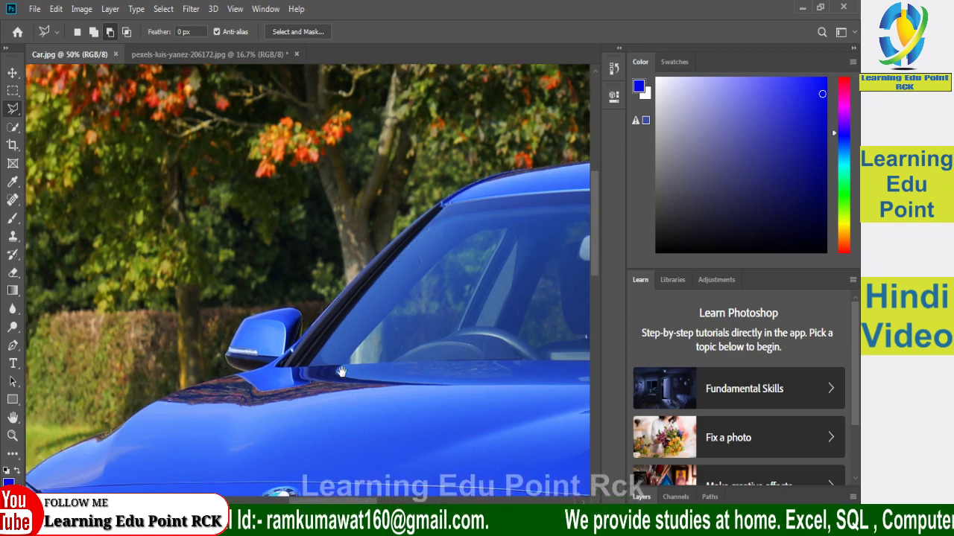
{"action": "left_click_drag", "start_coordinate": [315, 379], "coordinate": [434, 290]}
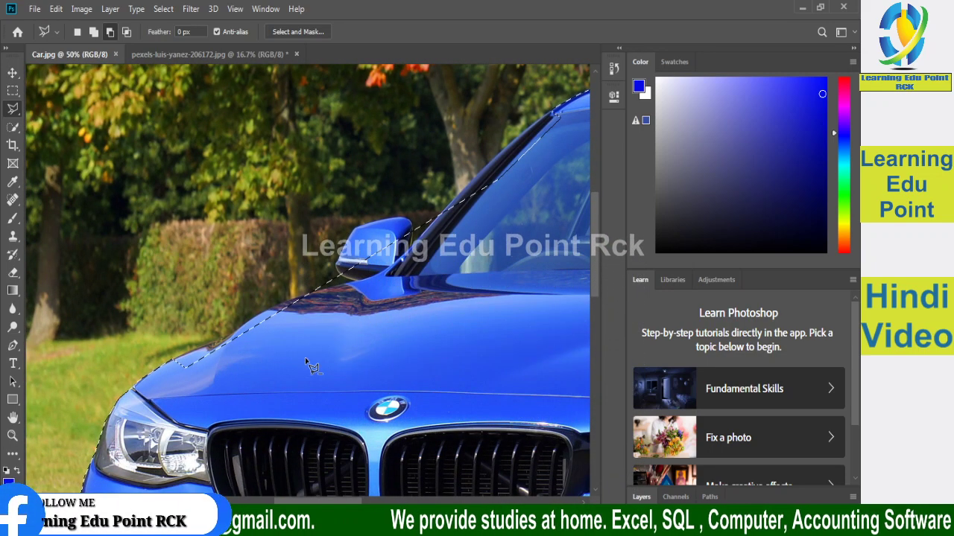
Switch to the Magnetic Lasso in Add to selection mode and zoom to 100% on the hood
{"action": "right_click", "coordinate": [13, 108]}
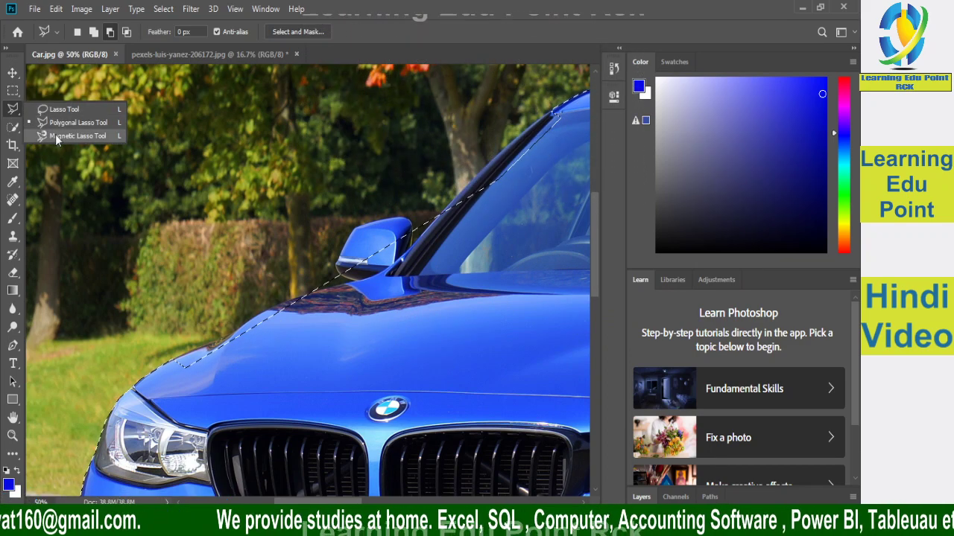
{"action": "left_click", "coordinate": [90, 140]}
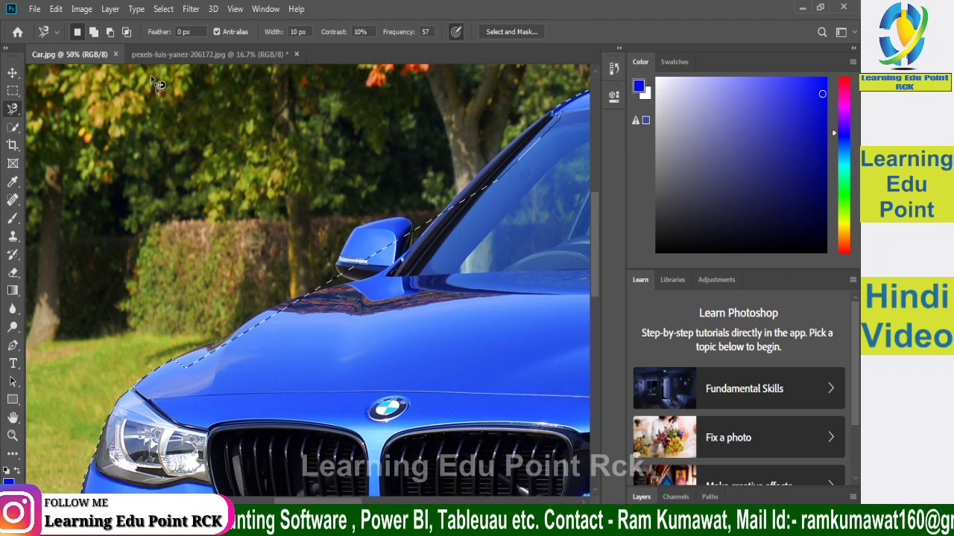
{"action": "left_click", "coordinate": [93, 31]}
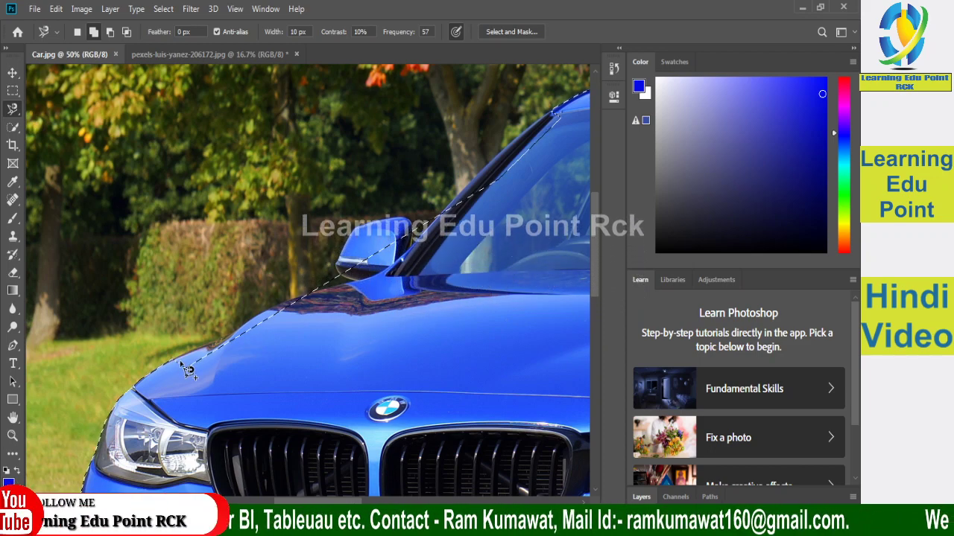
{"action": "key", "text": "ctrl+plus"}
{"action": "key", "text": "ctrl+plus"}
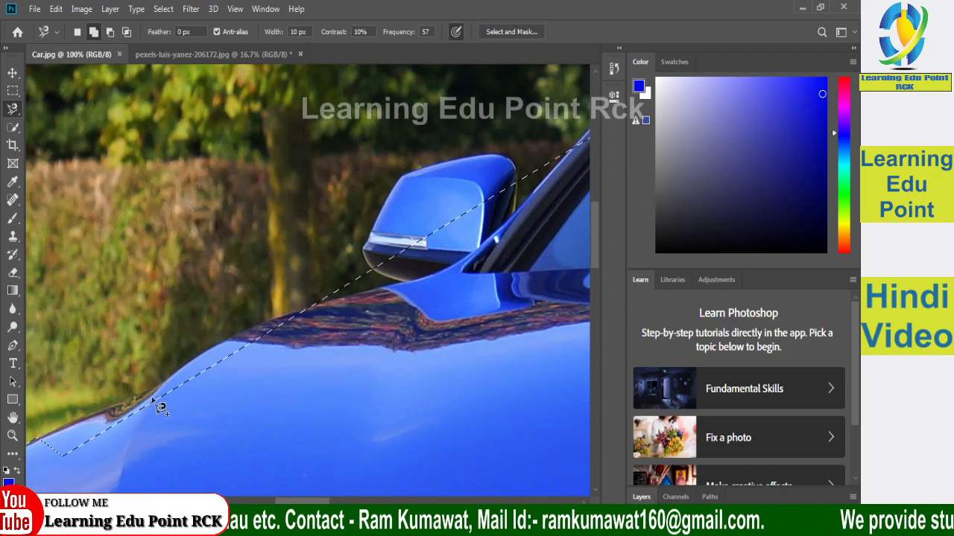
Magnetic-trace the windshield pillar and hood edge below the mirror, closing both outlines into the selection
{"action": "left_click_drag", "start_coordinate": [281, 503], "coordinate": [274, 499]}
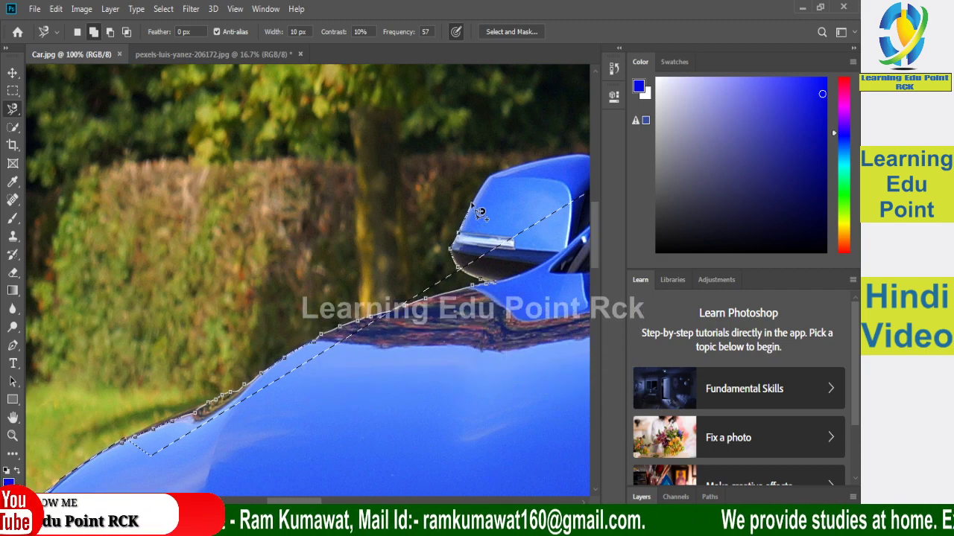
{"action": "left_click_drag", "start_coordinate": [485, 185], "coordinate": [201, 271]}
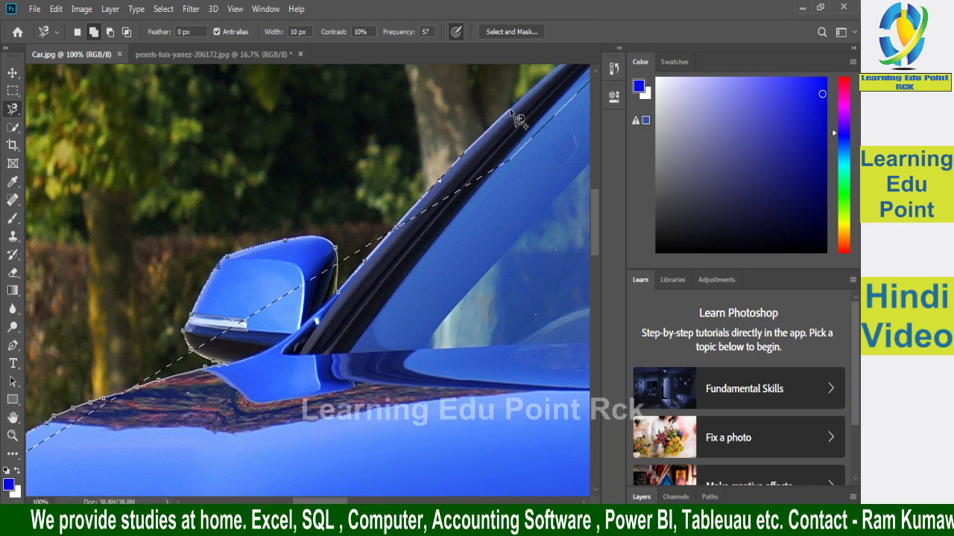
{"action": "left_click_drag", "start_coordinate": [509, 109], "coordinate": [274, 312]}
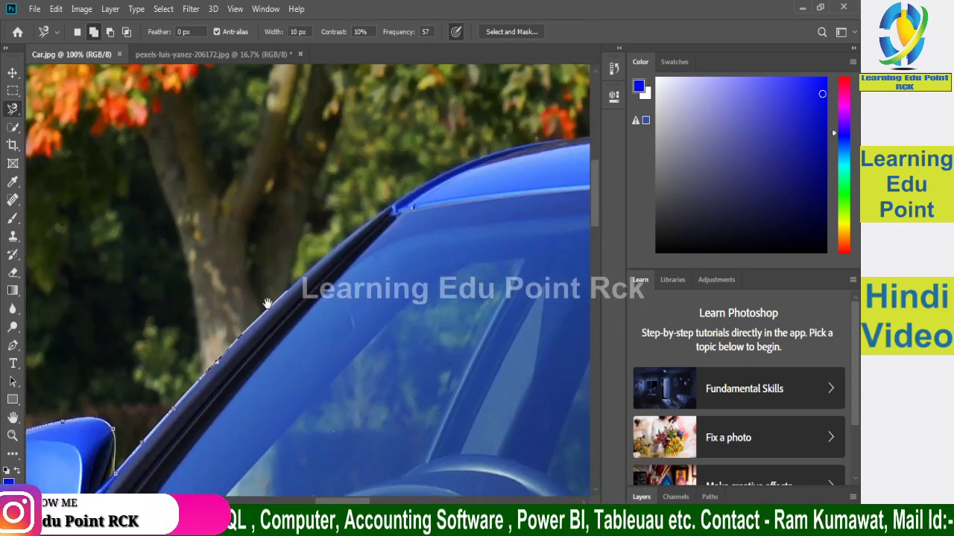
{"action": "double_click", "coordinate": [354, 248]}
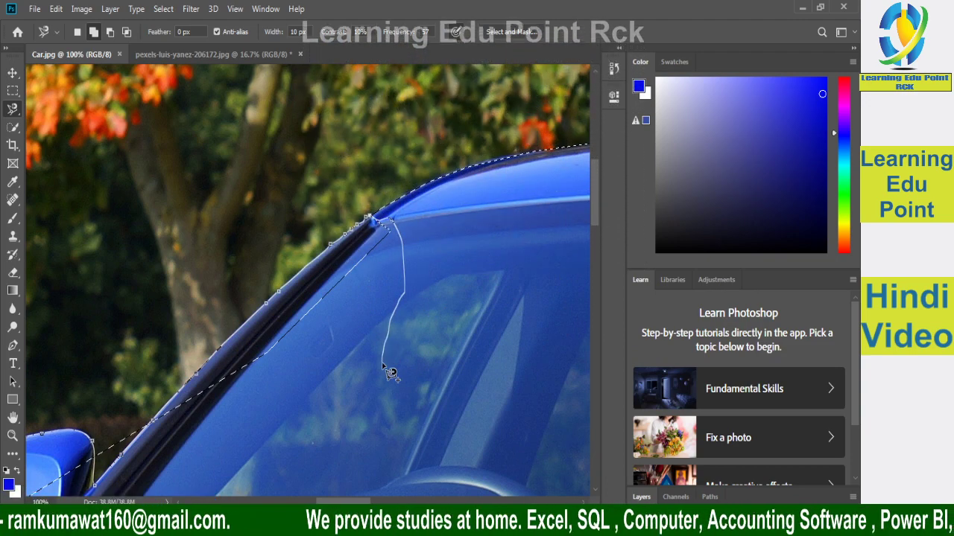
{"action": "left_click_drag", "start_coordinate": [382, 363], "coordinate": [485, 79]}
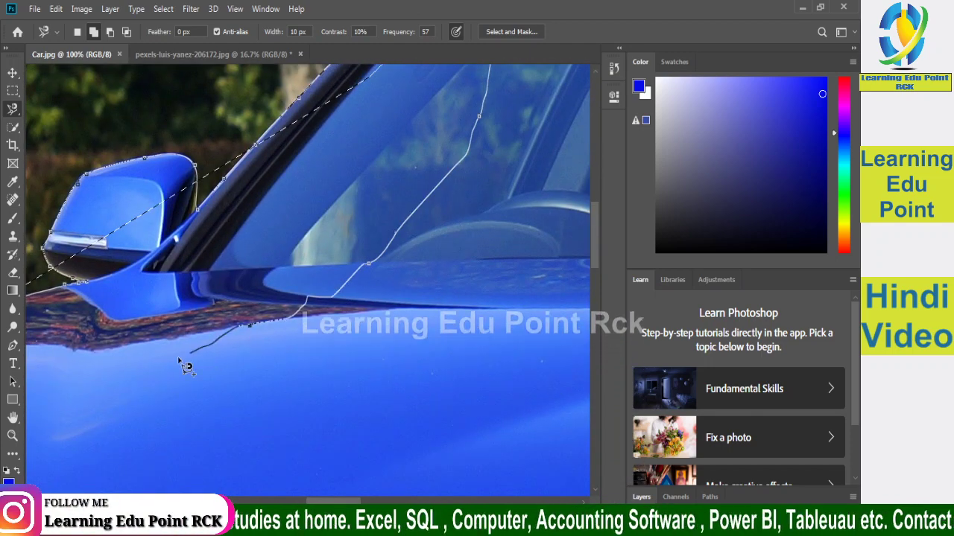
{"action": "mouse_move", "coordinate": [308, 288]}
{"action": "left_mouse_down"}
{"action": "mouse_move", "coordinate": [361, 270]}
{"action": "mouse_move", "coordinate": [386, 233]}
{"action": "mouse_move", "coordinate": [194, 268]}
{"action": "mouse_move", "coordinate": [127, 266]}
{"action": "mouse_move", "coordinate": [133, 246]}
{"action": "left_mouse_up"}
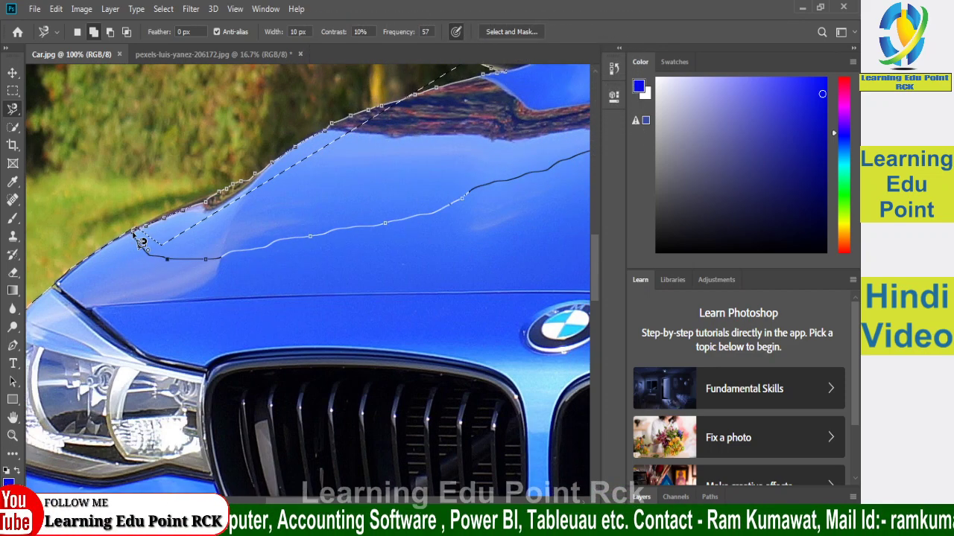
{"action": "left_click", "coordinate": [140, 243]}
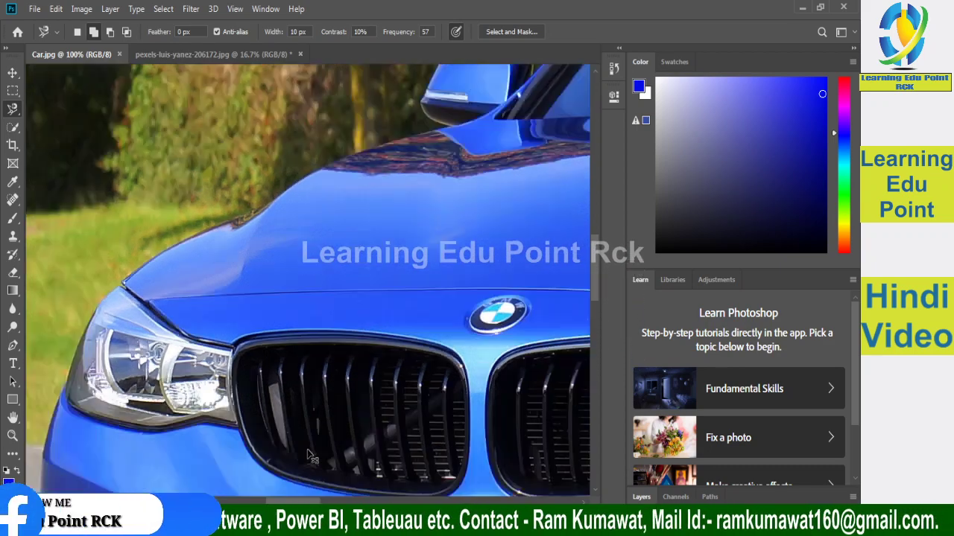
Zoom to 33.3% on the mirror and windshield edge, and set the lasso to Subtract from selection
{"action": "key", "text": "ctrl+minus"}
{"action": "key", "text": "ctrl+minus"}
{"action": "key", "text": "ctrl+minus"}
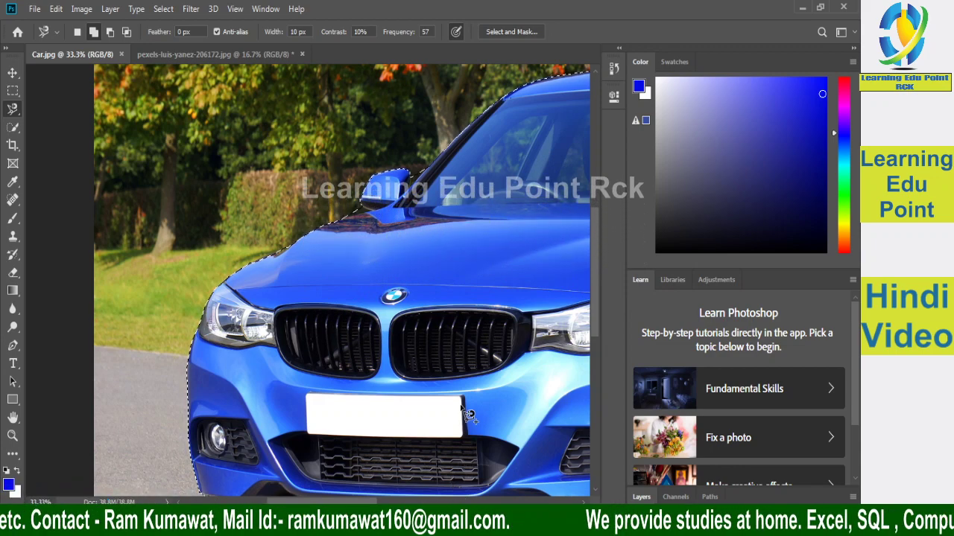
{"action": "key", "text": "ctrl+plus"}
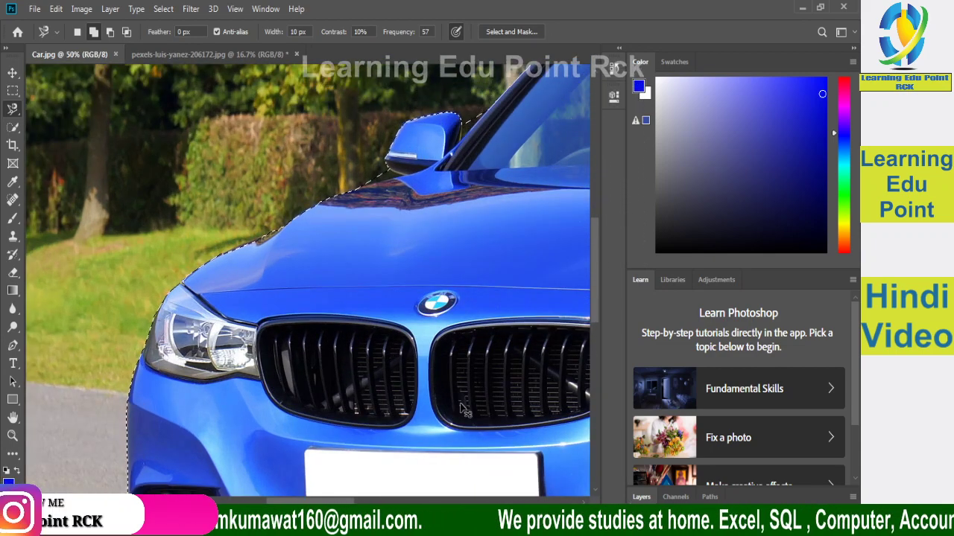
{"action": "key", "text": "ctrl+plus"}
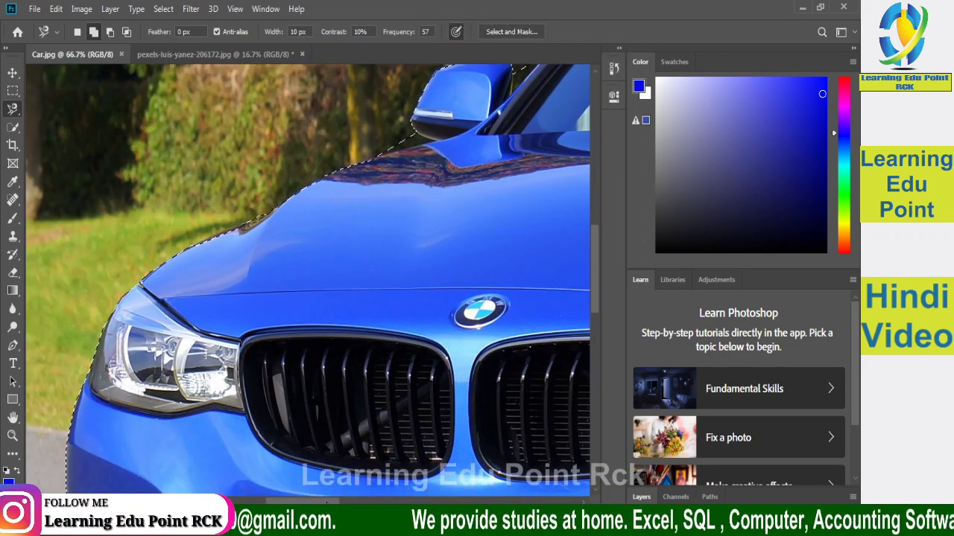
{"action": "scroll", "coordinate": [441, 311], "scroll_direction": "right", "scroll_amount": 5}
{"action": "scroll", "coordinate": [442, 312], "scroll_direction": "left", "scroll_amount": 6}
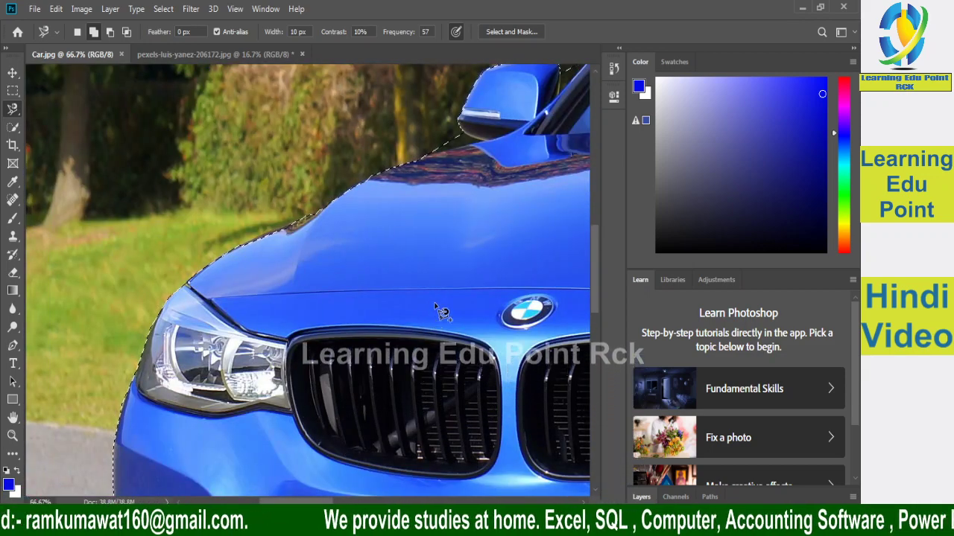
{"action": "key", "text": "ctrl+minus"}
{"action": "key", "text": "ctrl+minus"}
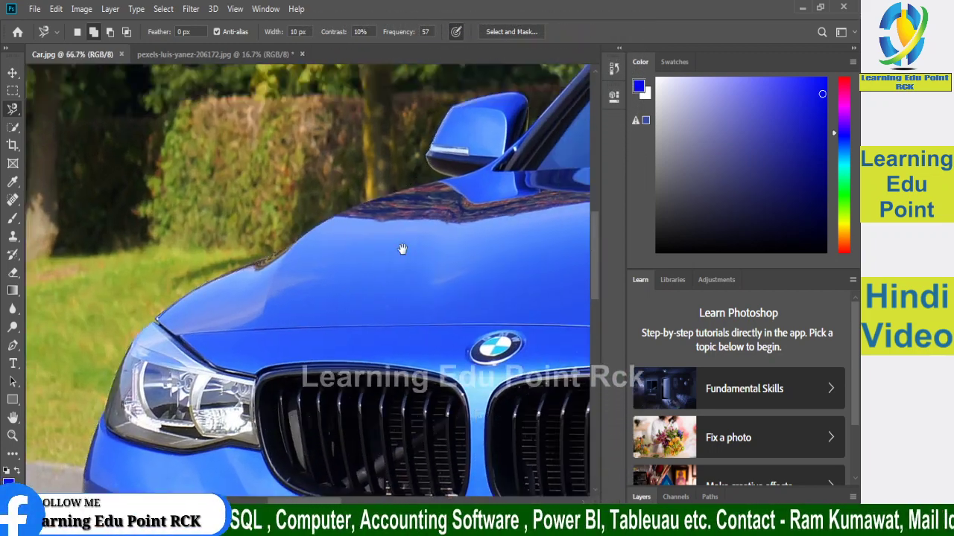
{"action": "left_click_drag", "start_coordinate": [385, 253], "coordinate": [228, 394]}
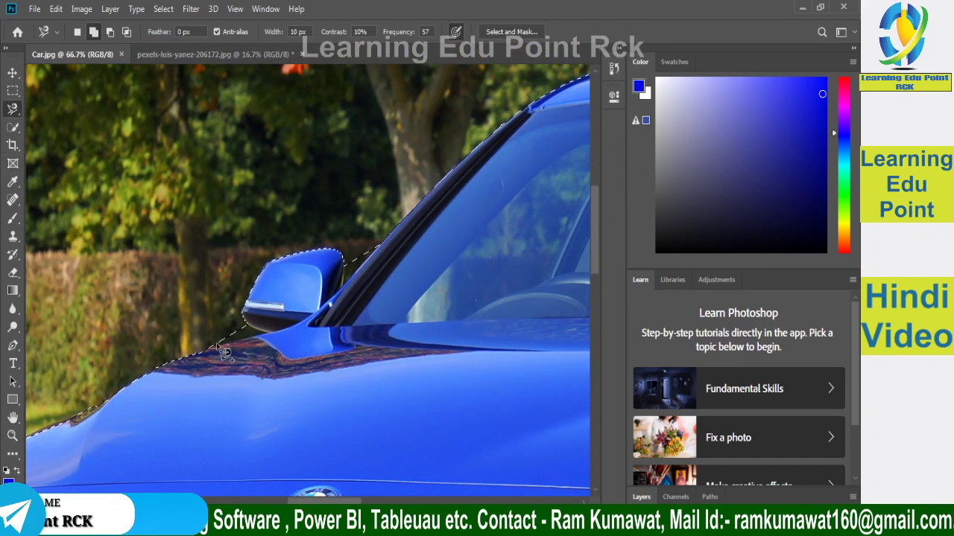
{"action": "left_click", "coordinate": [110, 32]}
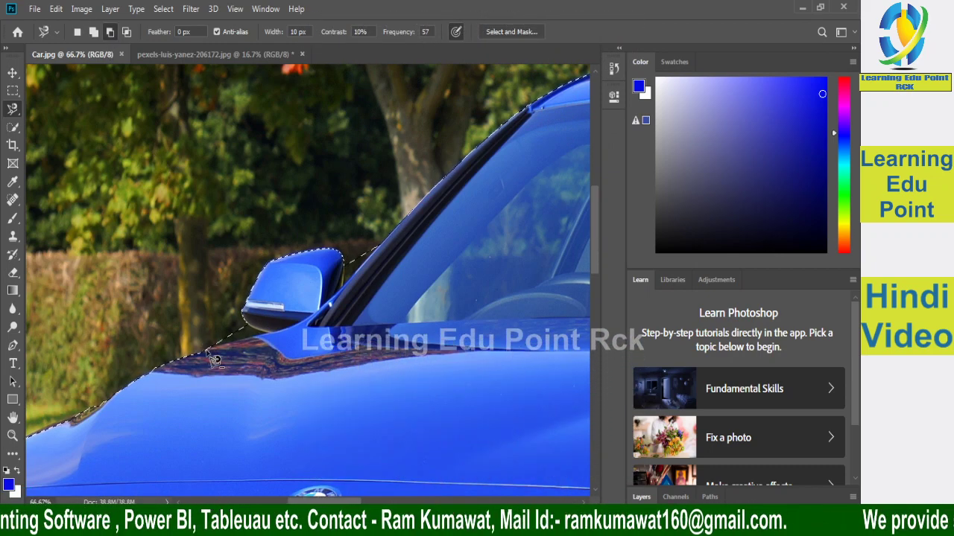
With the Polygonal Lasso, subtract the background gap between the side mirror and windshield pillar
{"action": "right_click", "coordinate": [13, 110]}
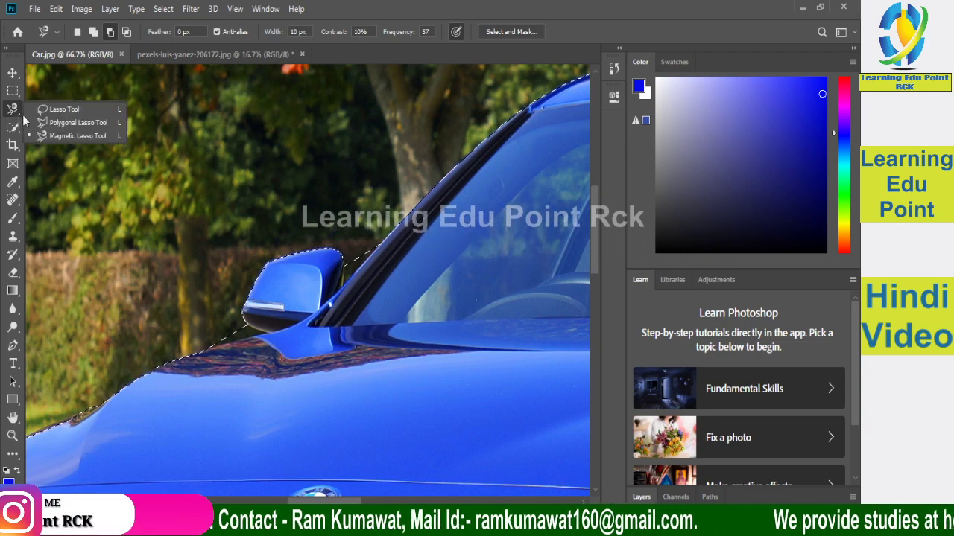
{"action": "left_click", "coordinate": [63, 123]}
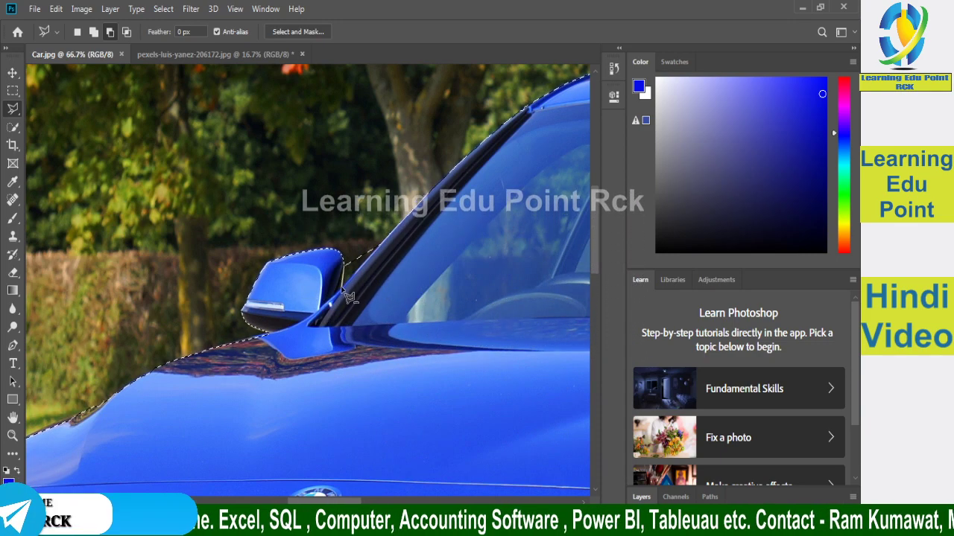
{"action": "left_click", "coordinate": [379, 245]}
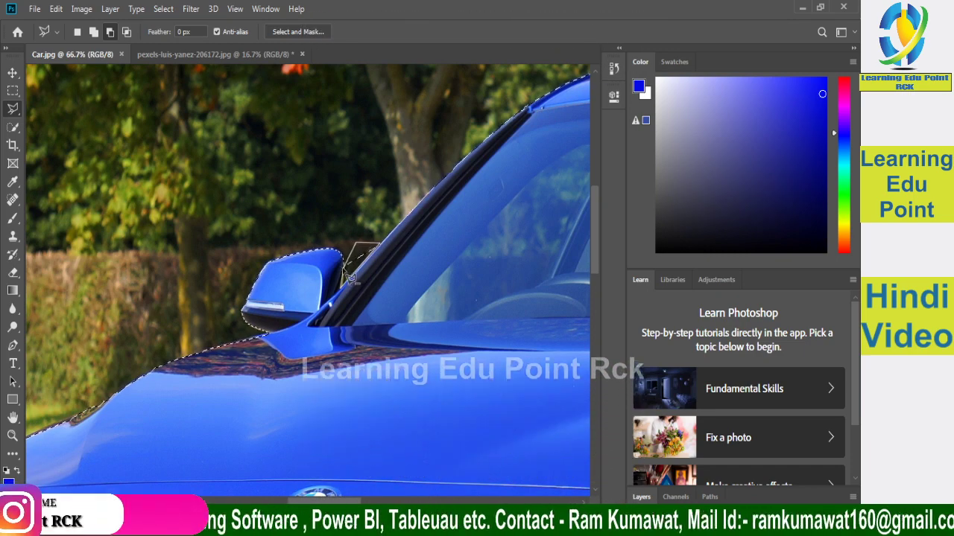
{"action": "left_click", "coordinate": [348, 274]}
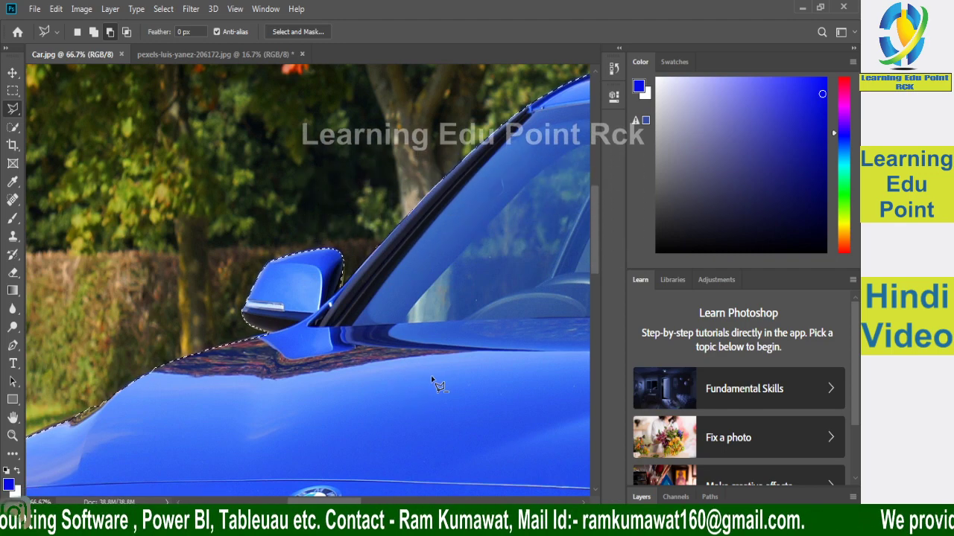
{"action": "scroll", "coordinate": [436, 382], "scroll_direction": "down", "scroll_amount": 5}
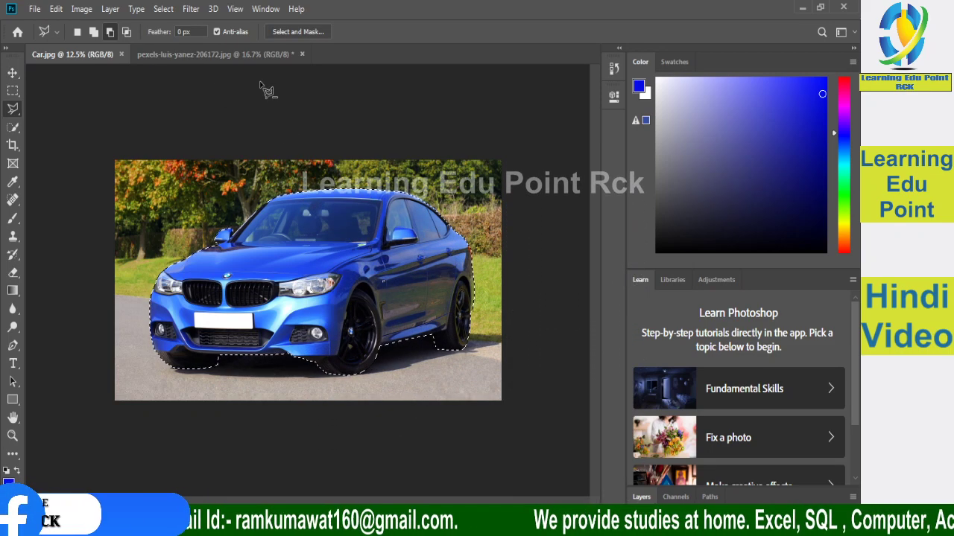
{"action": "left_click", "coordinate": [11, 73]}
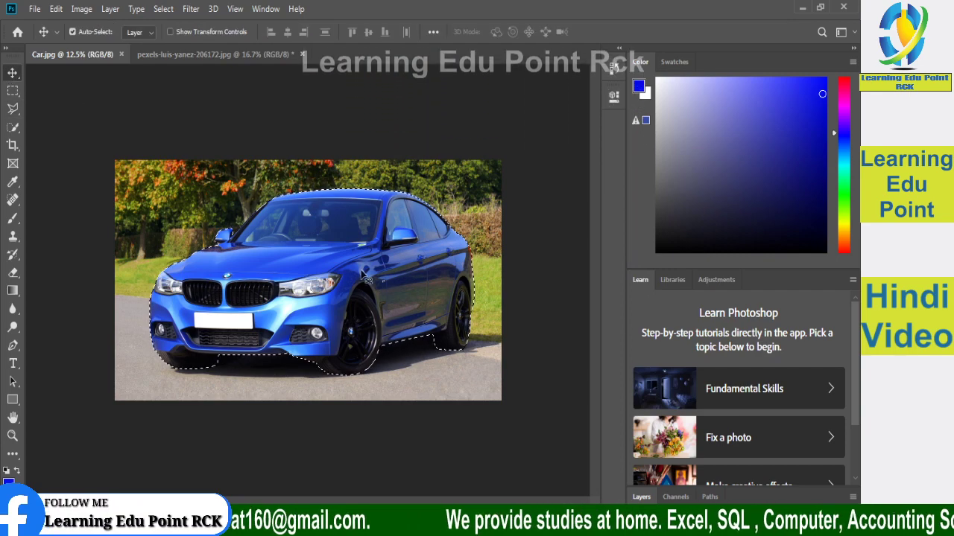
{"action": "left_click_drag", "start_coordinate": [324, 292], "coordinate": [245, 58]}
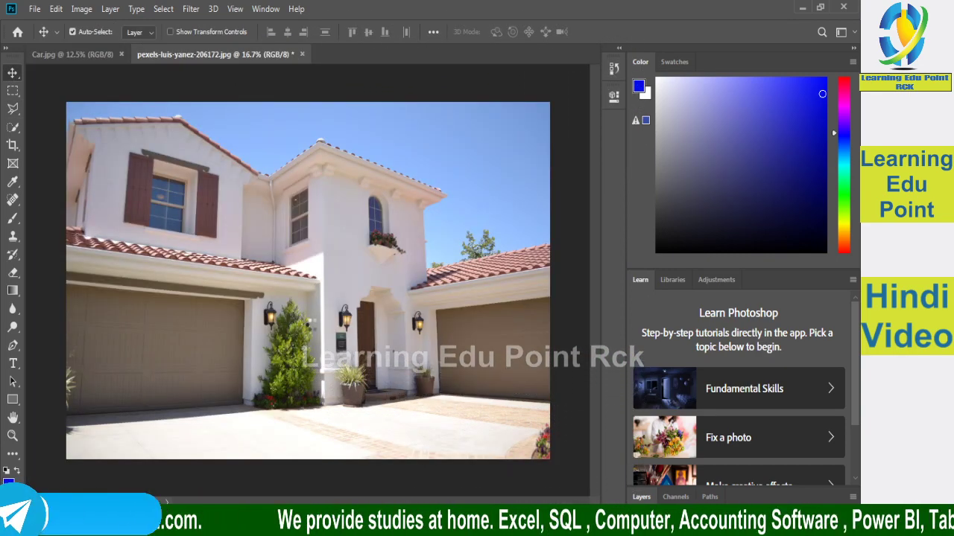
{"action": "left_click_drag", "start_coordinate": [245, 58], "coordinate": [376, 378]}
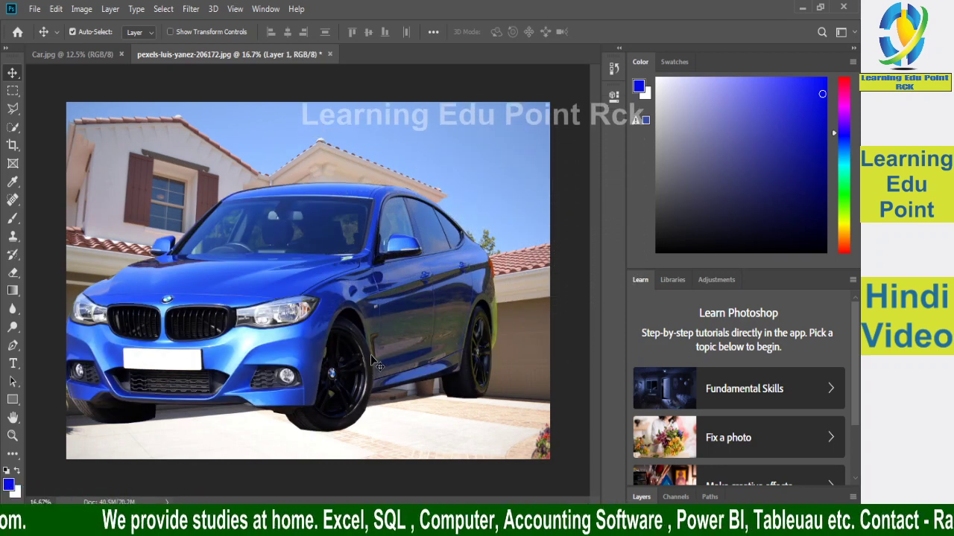
{"action": "key", "text": "ctrl"}
{"action": "key", "text": "ctrl+z"}
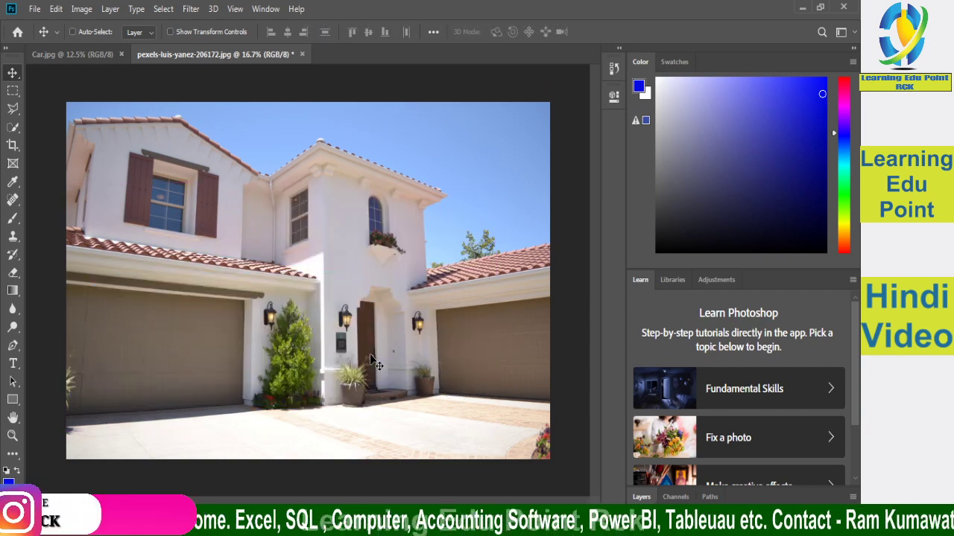
{"action": "left_click", "coordinate": [98, 58]}
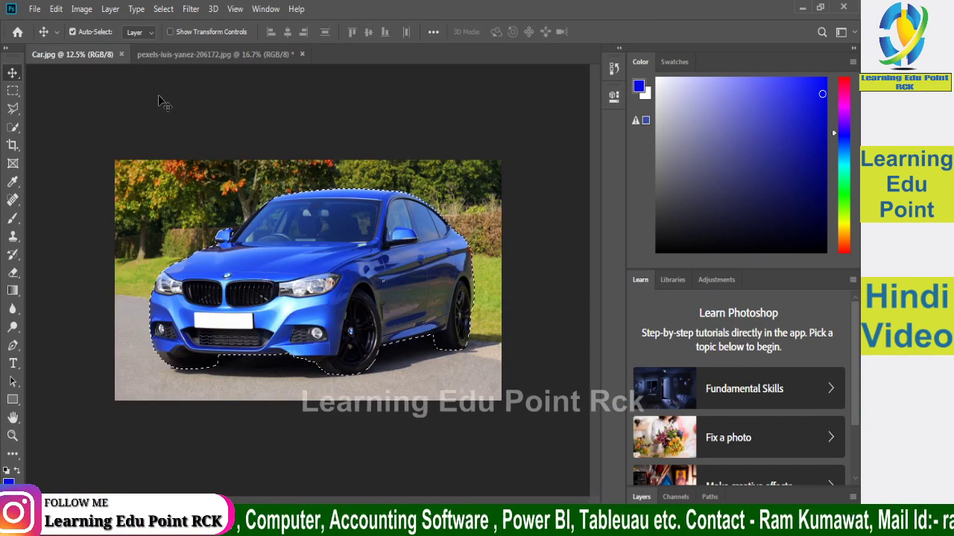
{"action": "left_click", "coordinate": [76, 10]}
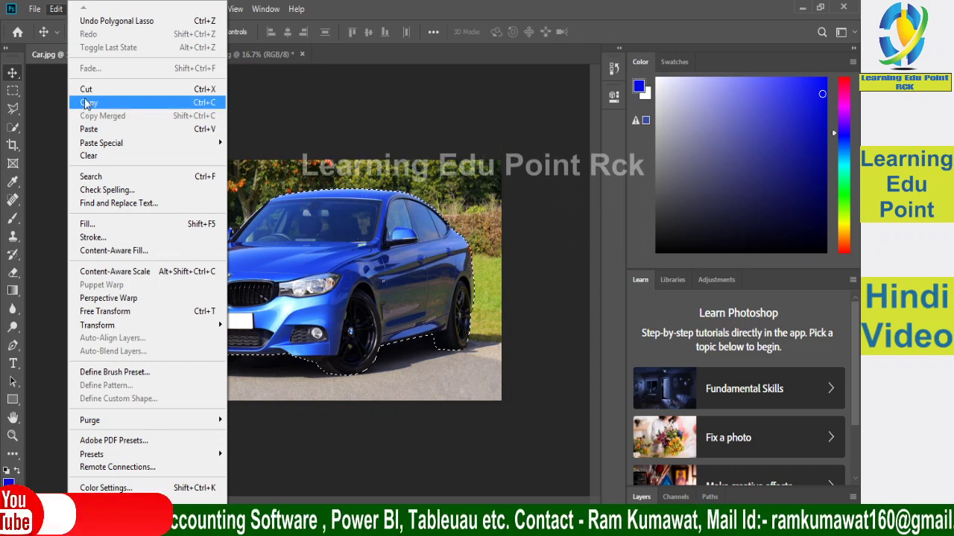
Copy the selected car, paste it into the house photo as Layer 1, and move it lower
{"action": "left_click", "coordinate": [171, 102]}
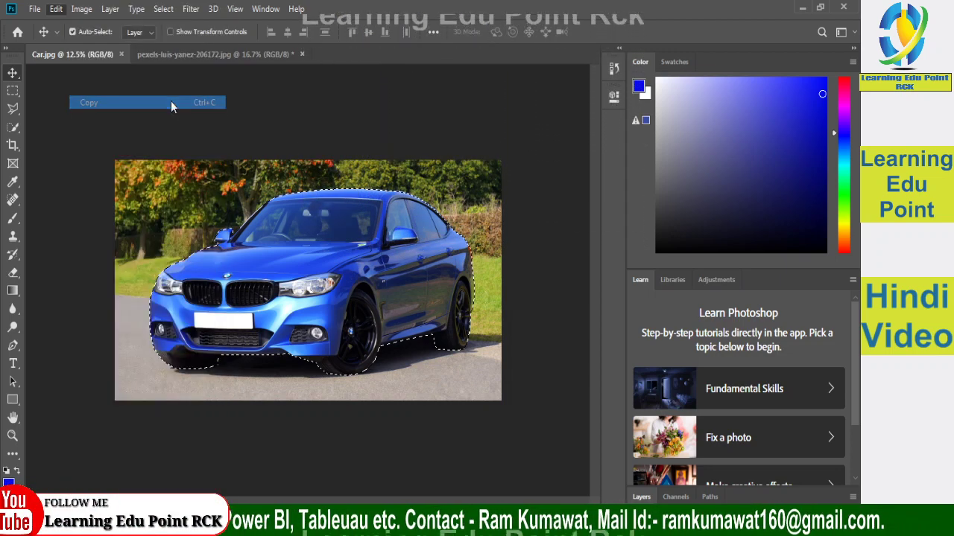
{"action": "left_click", "coordinate": [149, 56]}
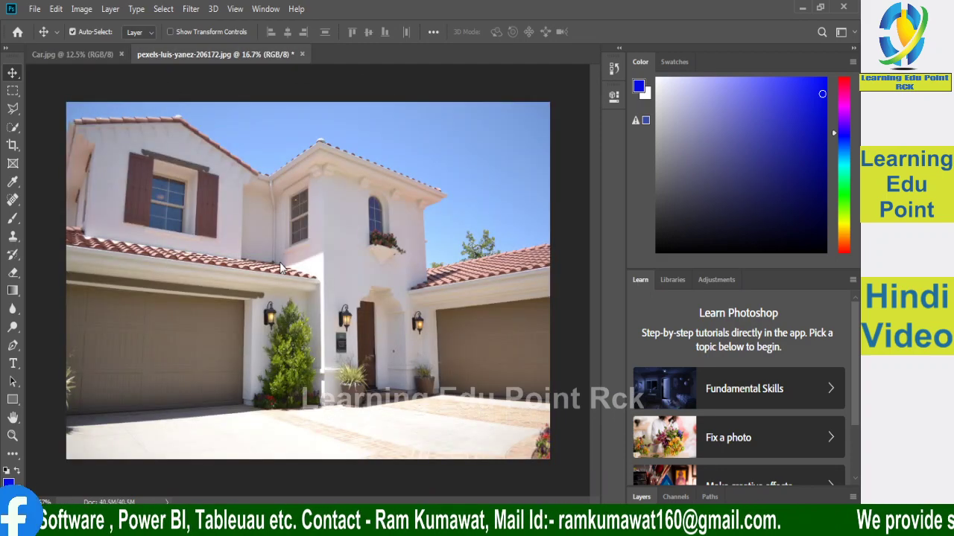
{"action": "left_click", "coordinate": [56, 9]}
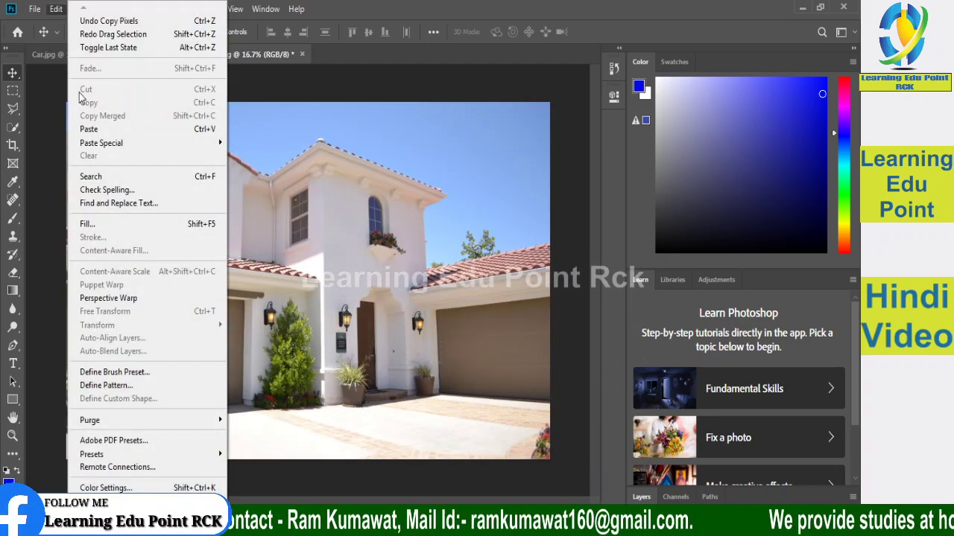
{"action": "left_click", "coordinate": [89, 129]}
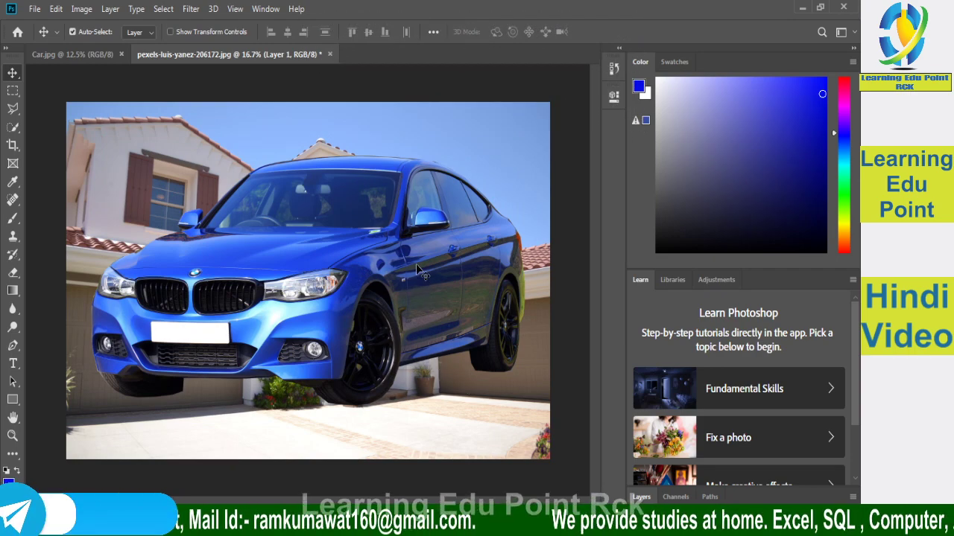
{"action": "left_click_drag", "start_coordinate": [400, 273], "coordinate": [400, 304]}
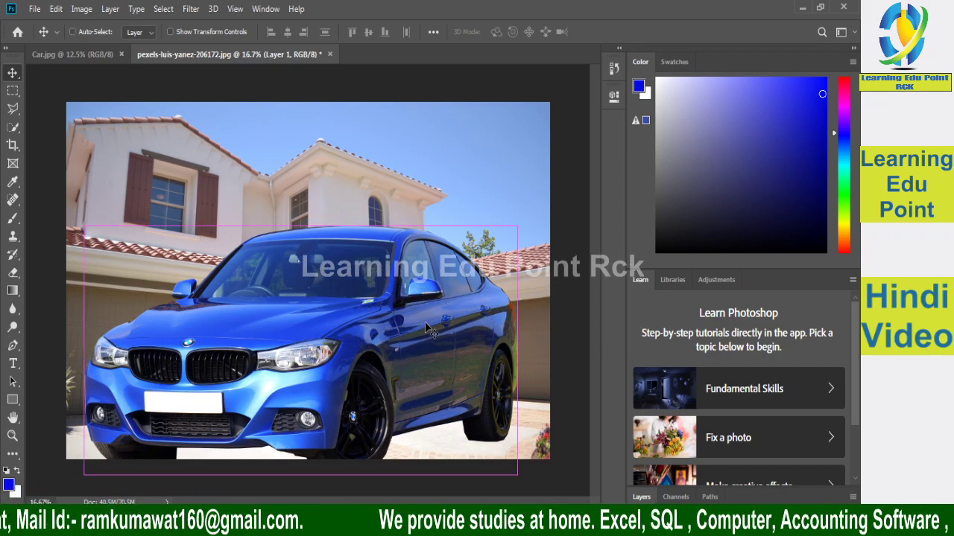
{"action": "key", "text": "ctrl+t"}
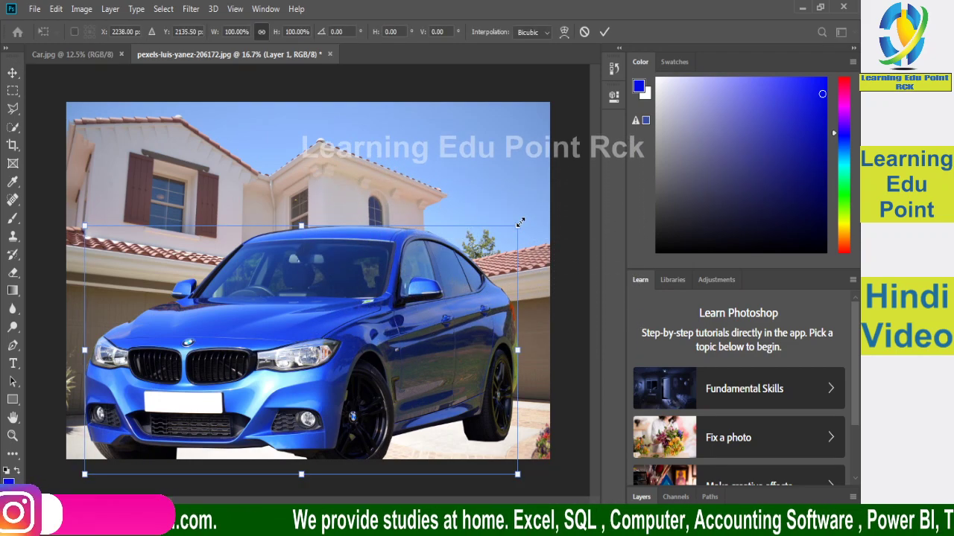
Scale the car to 46.57% and commit it on the driveway in front of the right garage
{"action": "mouse_move", "coordinate": [517, 224]}
{"action": "left_mouse_down"}
{"action": "mouse_move", "coordinate": [450, 313]}
{"action": "mouse_move", "coordinate": [384, 367]}
{"action": "left_mouse_up"}
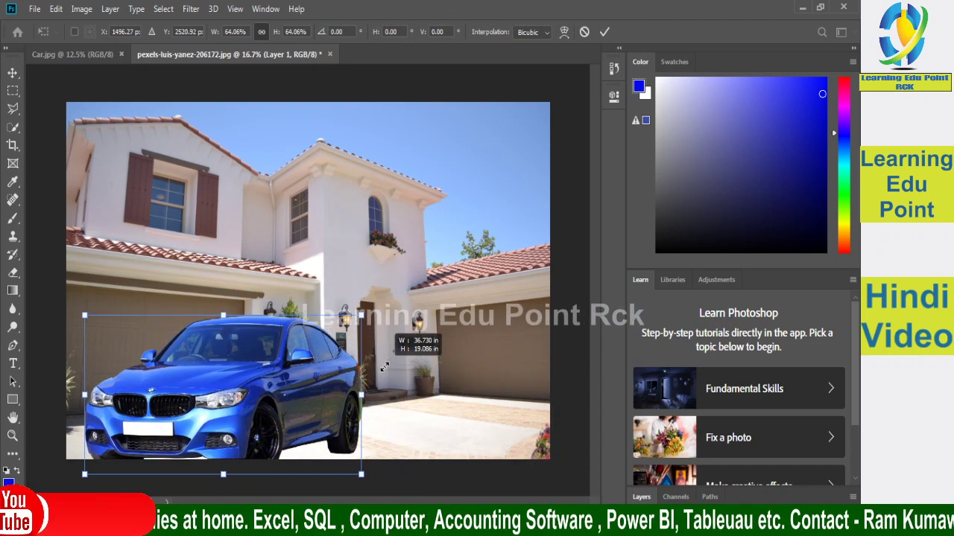
{"action": "left_click_drag", "start_coordinate": [261, 386], "coordinate": [378, 370]}
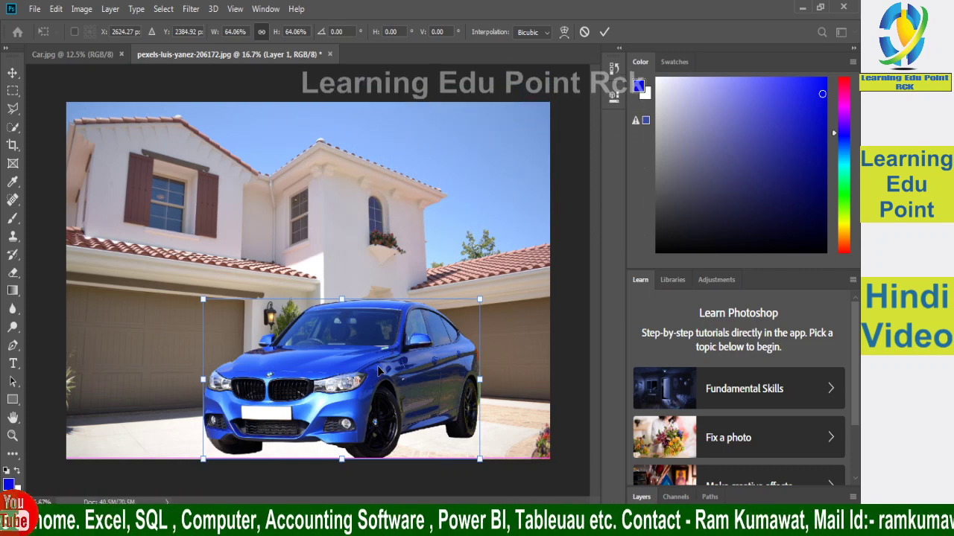
{"action": "mouse_move", "coordinate": [474, 304]}
{"action": "left_mouse_down"}
{"action": "mouse_move", "coordinate": [458, 327]}
{"action": "mouse_move", "coordinate": [403, 343]}
{"action": "left_mouse_up"}
{"action": "mouse_move", "coordinate": [335, 422]}
{"action": "left_mouse_down"}
{"action": "mouse_move", "coordinate": [459, 422]}
{"action": "mouse_move", "coordinate": [384, 431]}
{"action": "left_mouse_up"}
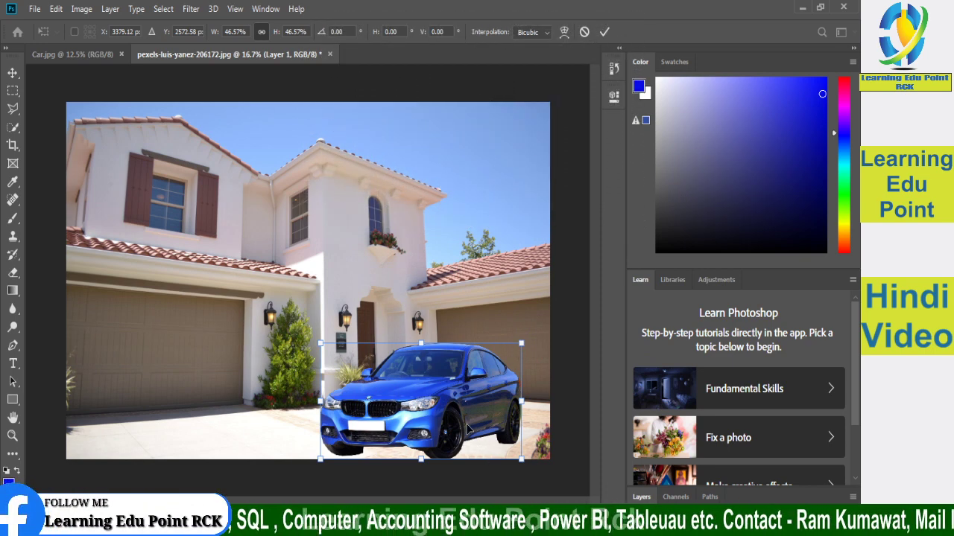
{"action": "left_click_drag", "start_coordinate": [470, 425], "coordinate": [464, 424]}
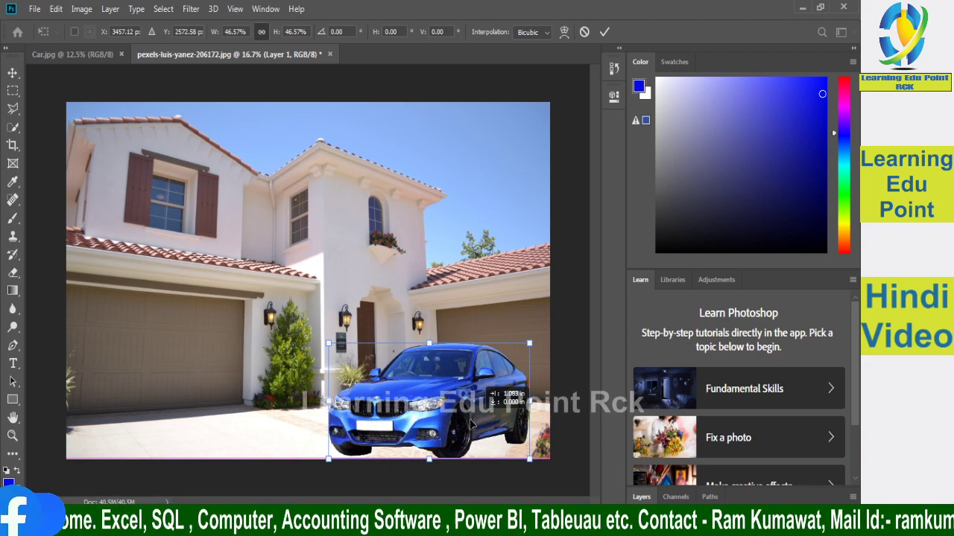
{"action": "left_click", "coordinate": [604, 31]}
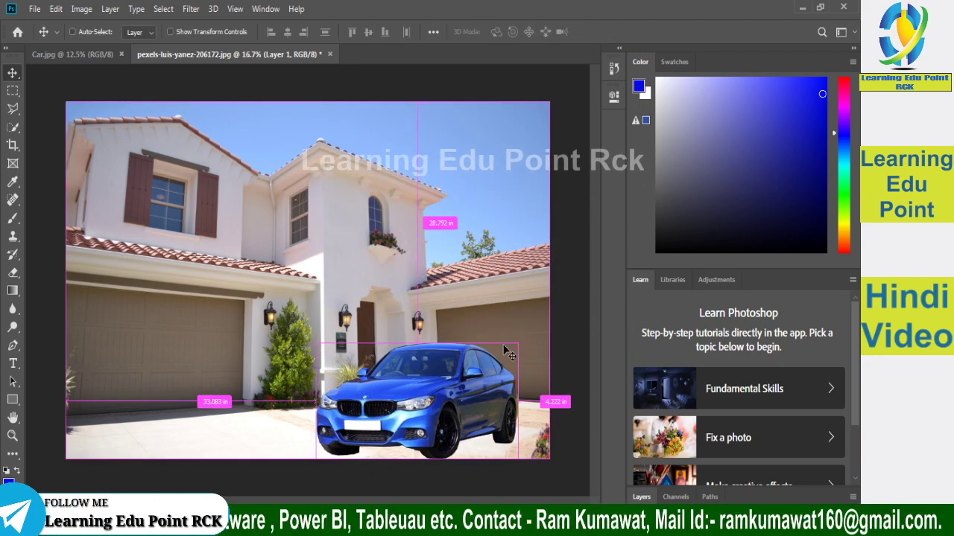
Magnify the composite to 33.3% and pan around to inspect it
{"action": "key", "text": "ctrl+plus"}
{"action": "key", "text": "ctrl+plus"}
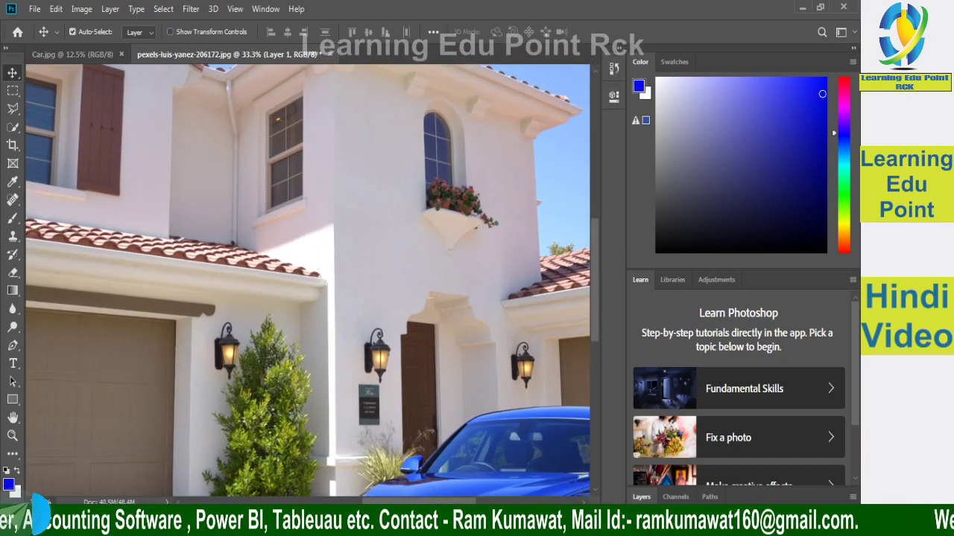
{"action": "scroll", "coordinate": [428, 486], "scroll_direction": "right", "scroll_amount": 10}
{"action": "scroll", "coordinate": [428, 487], "scroll_direction": "left", "scroll_amount": 8}
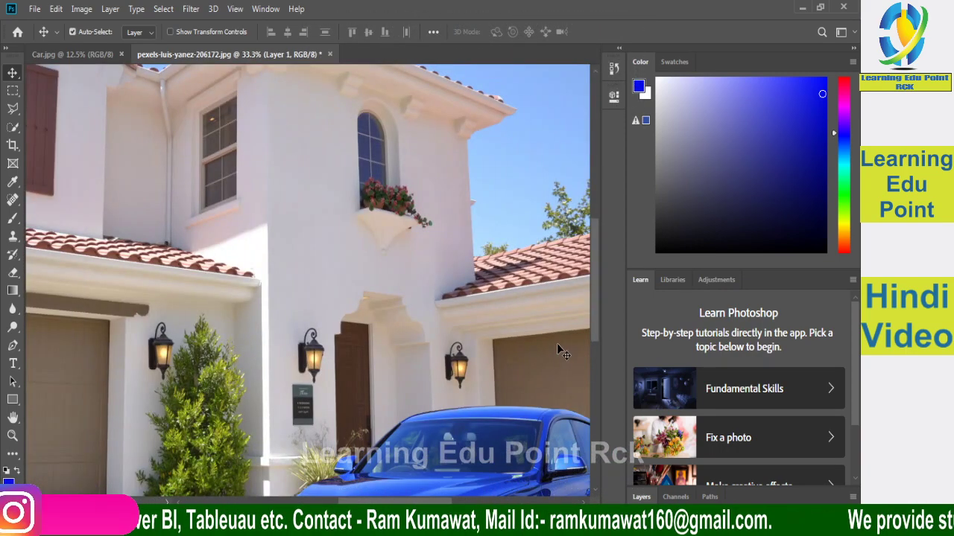
{"action": "mouse_move", "coordinate": [593, 295]}
{"action": "left_mouse_down"}
{"action": "mouse_move", "coordinate": [594, 377]}
{"action": "mouse_move", "coordinate": [593, 350]}
{"action": "left_mouse_up"}
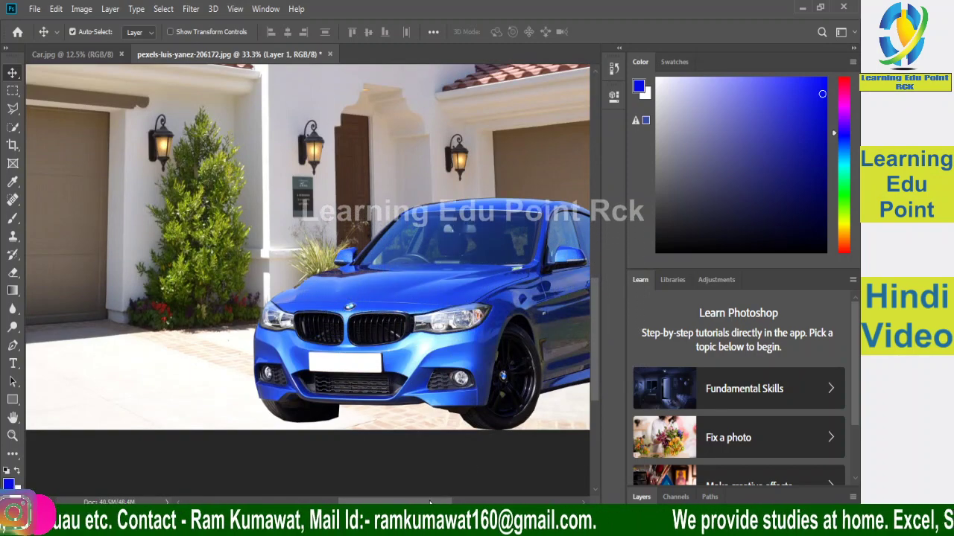
{"action": "left_click_drag", "start_coordinate": [430, 501], "coordinate": [471, 501]}
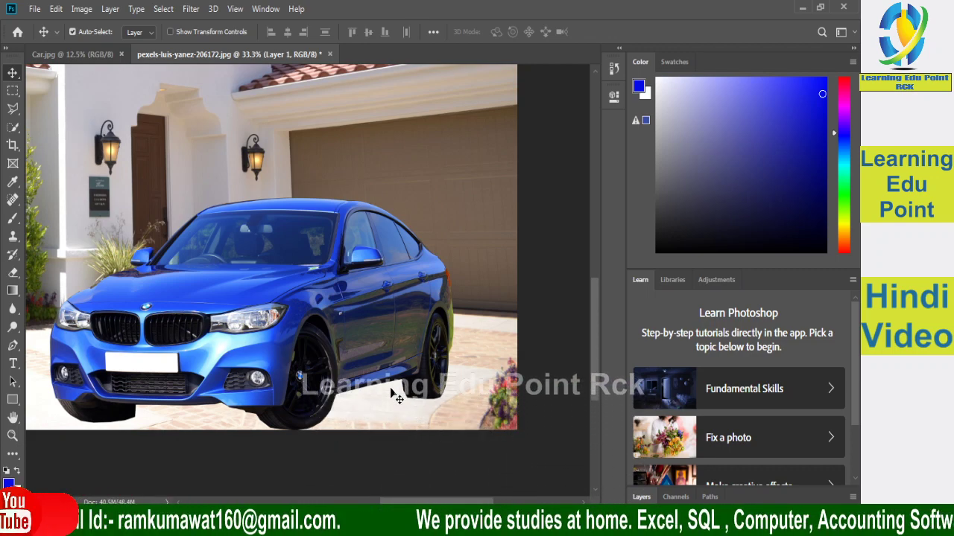
Remove Layer 1 so only the Background remains, viewed at 16.7%
{"action": "left_click", "coordinate": [640, 497]}
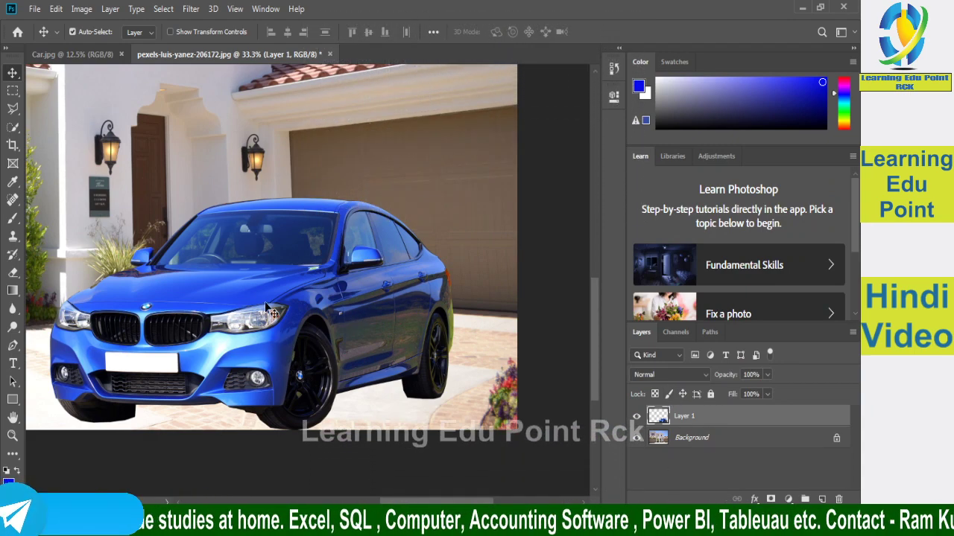
{"action": "scroll", "coordinate": [276, 296], "scroll_direction": "up", "scroll_amount": 2}
{"action": "scroll", "coordinate": [276, 290], "scroll_direction": "up", "scroll_amount": 2}
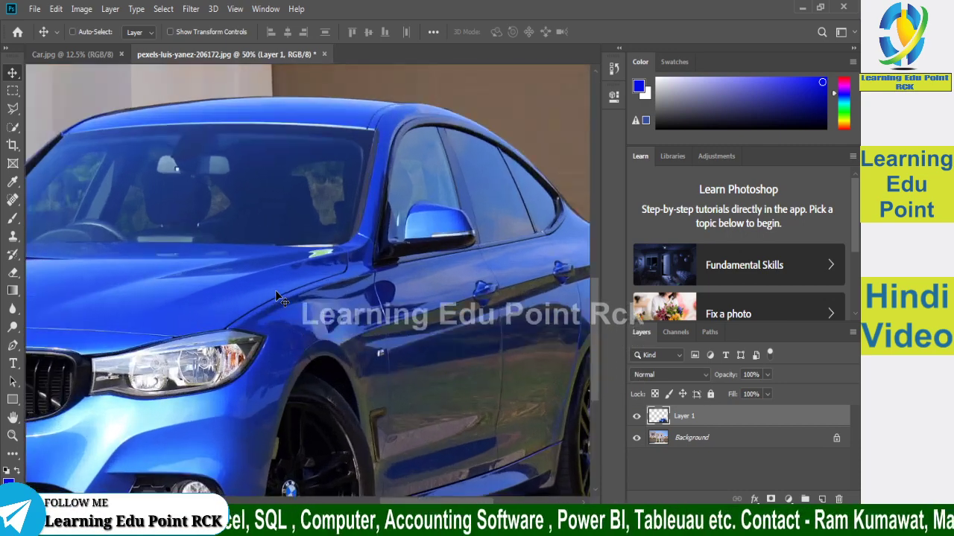
{"action": "scroll", "coordinate": [275, 284], "scroll_direction": "up", "scroll_amount": 2}
{"action": "scroll", "coordinate": [276, 279], "scroll_direction": "up", "scroll_amount": 1}
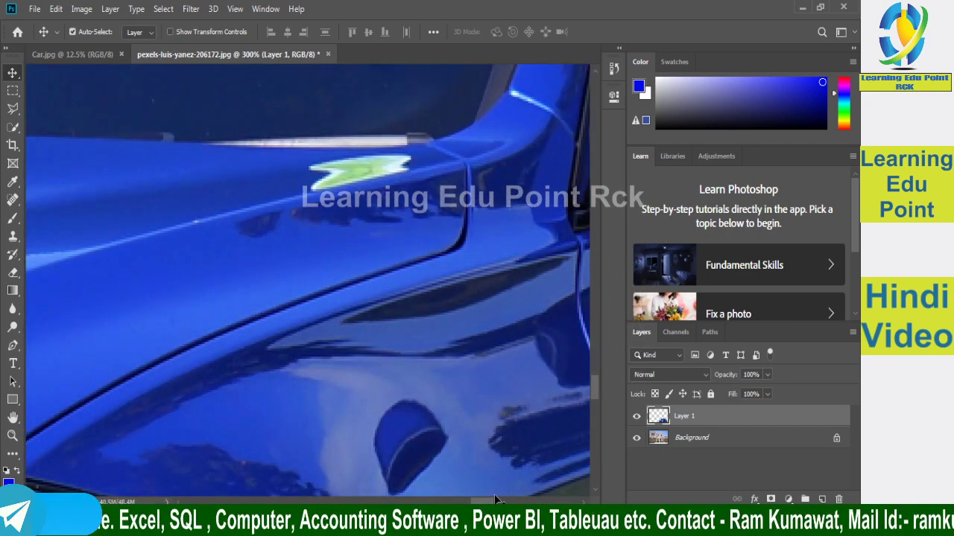
{"action": "mouse_move", "coordinate": [595, 389]}
{"action": "left_mouse_down"}
{"action": "mouse_move", "coordinate": [584, 281]}
{"action": "mouse_move", "coordinate": [583, 295]}
{"action": "left_mouse_up"}
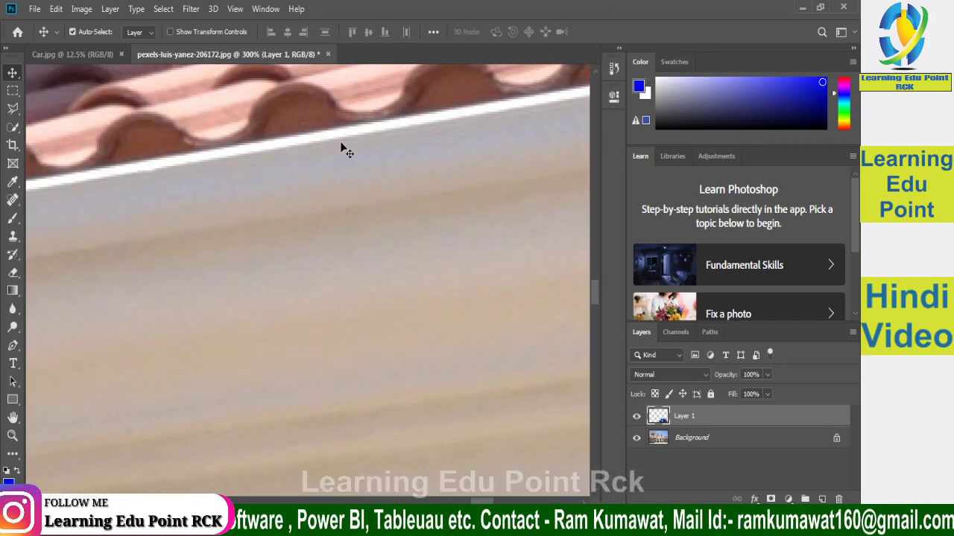
{"action": "scroll", "coordinate": [459, 206], "scroll_direction": "down", "scroll_amount": 1}
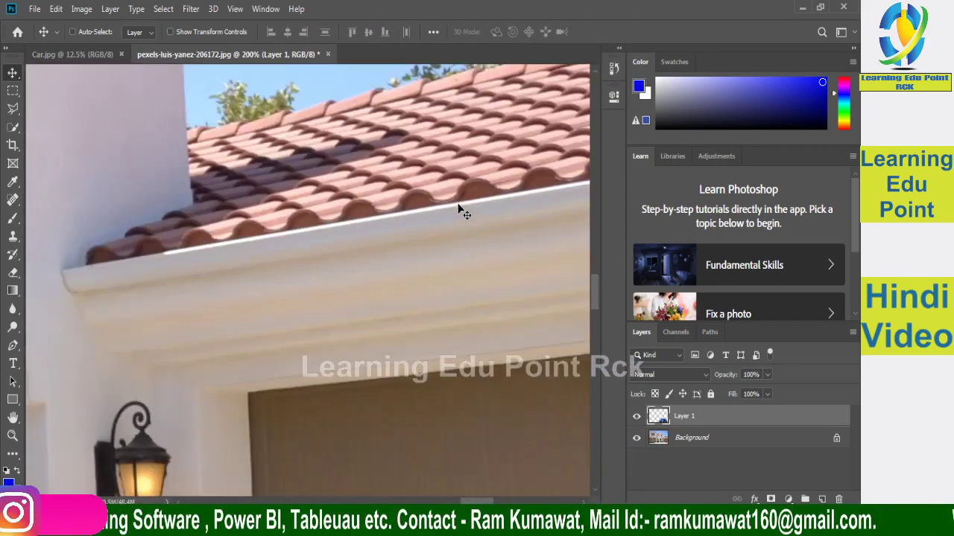
{"action": "scroll", "coordinate": [459, 209], "scroll_direction": "down", "scroll_amount": 1}
{"action": "scroll", "coordinate": [462, 207], "scroll_direction": "down", "scroll_amount": 1}
{"action": "scroll", "coordinate": [457, 207], "scroll_direction": "down", "scroll_amount": 1}
{"action": "scroll", "coordinate": [447, 223], "scroll_direction": "down", "scroll_amount": 1}
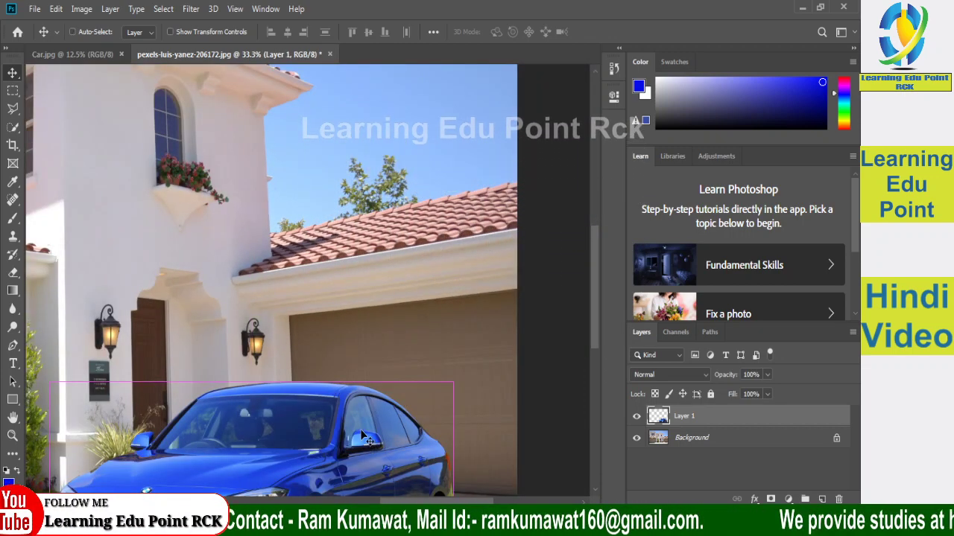
{"action": "scroll", "coordinate": [362, 438], "scroll_direction": "down", "scroll_amount": 1}
{"action": "scroll", "coordinate": [366, 438], "scroll_direction": "down", "scroll_amount": 1}
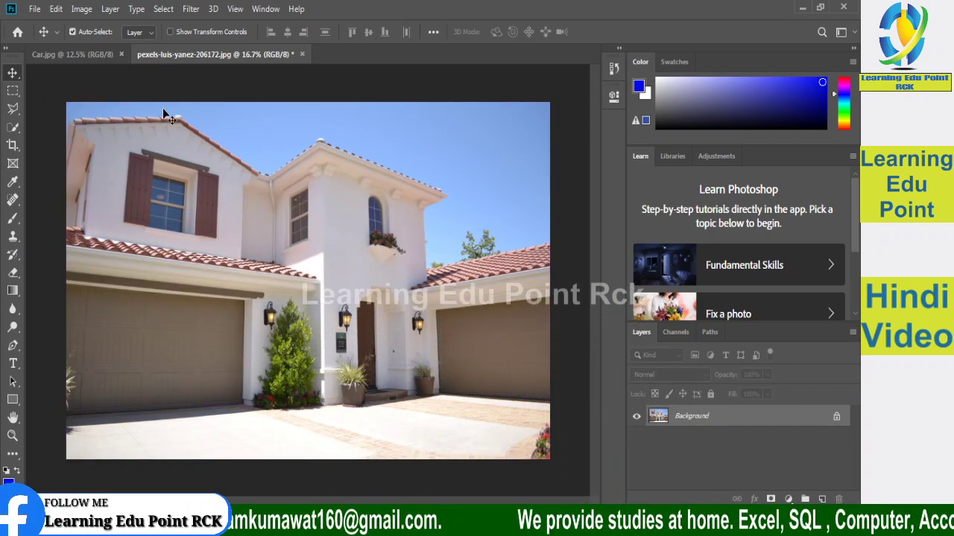
Switch to Car.jpg with the Lasso tool active
{"action": "left_click", "coordinate": [62, 54]}
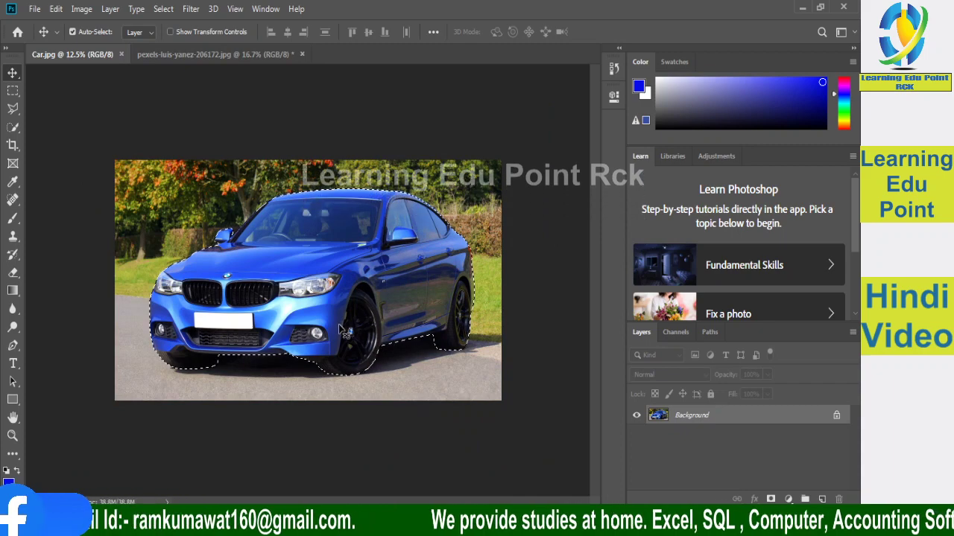
{"action": "left_click", "coordinate": [13, 112]}
{"action": "left_click", "coordinate": [14, 94]}
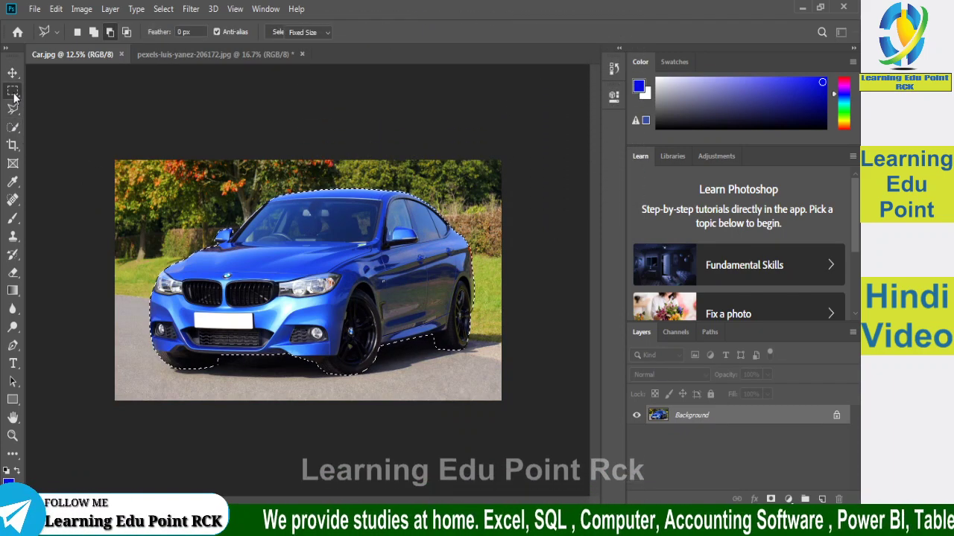
{"action": "left_click", "coordinate": [12, 113]}
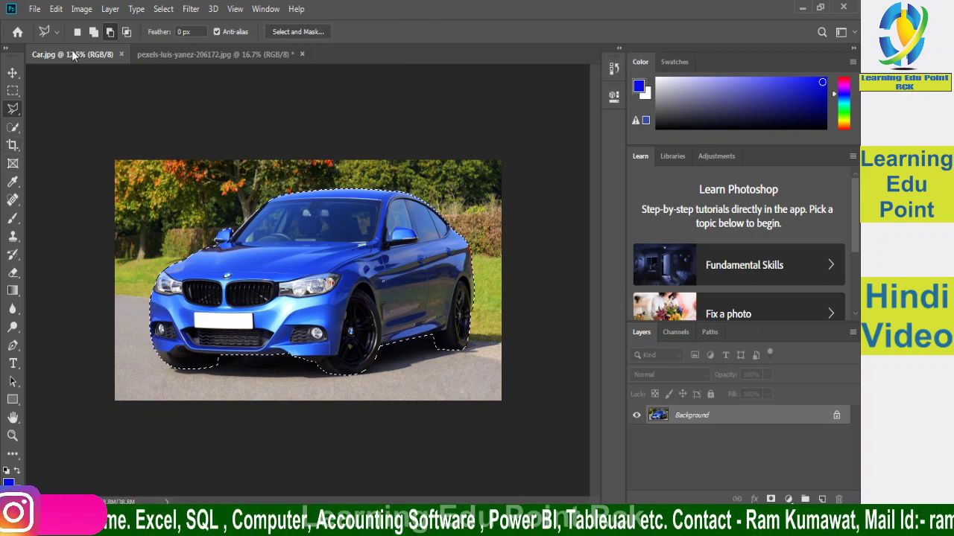
Feather the car selection with a 1-pixel radius
{"action": "left_click", "coordinate": [164, 9]}
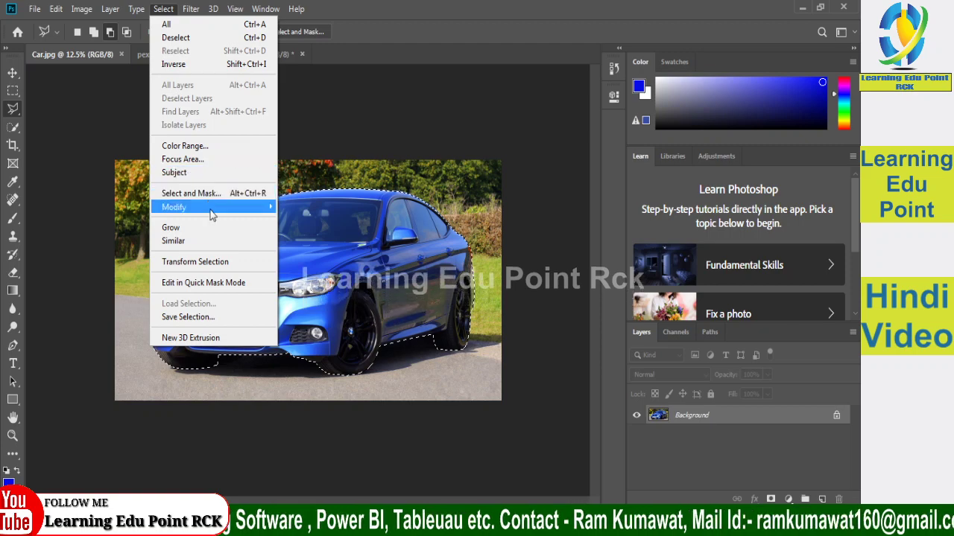
{"action": "mouse_move", "coordinate": [179, 207]}
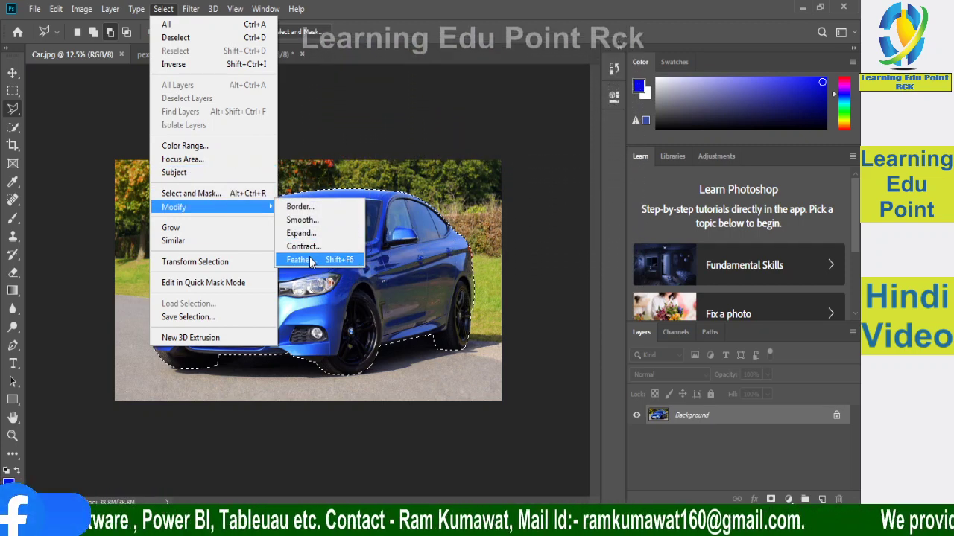
{"action": "left_click", "coordinate": [310, 258]}
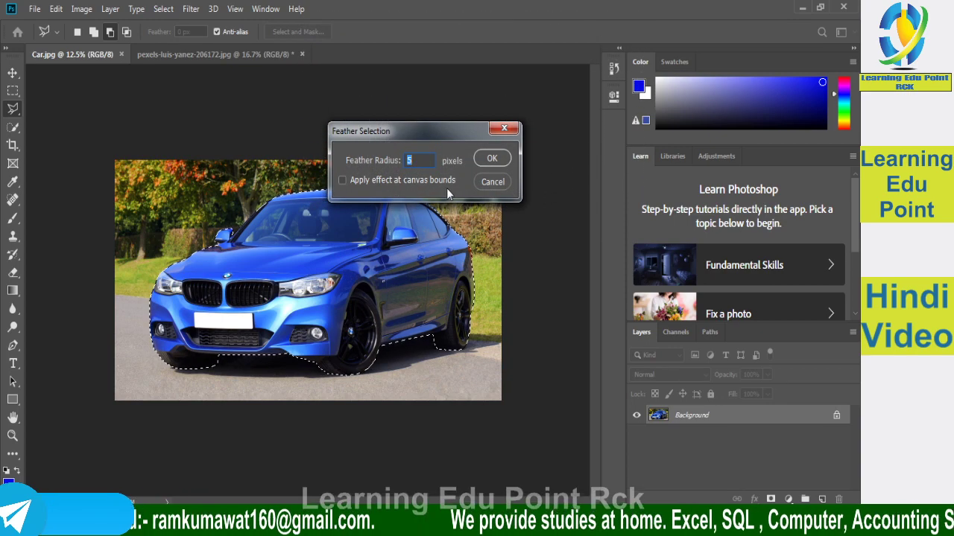
{"action": "type", "text": "1"}
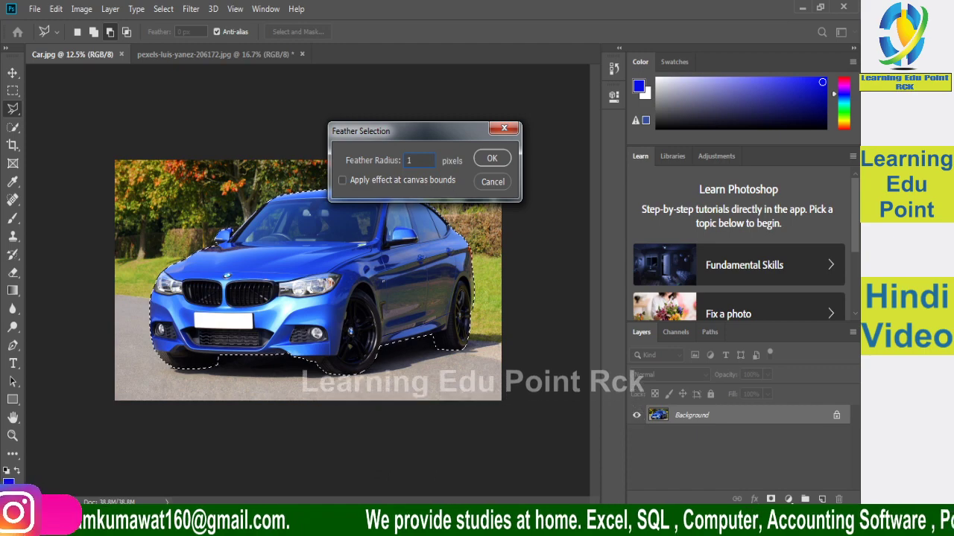
{"action": "left_click", "coordinate": [491, 157]}
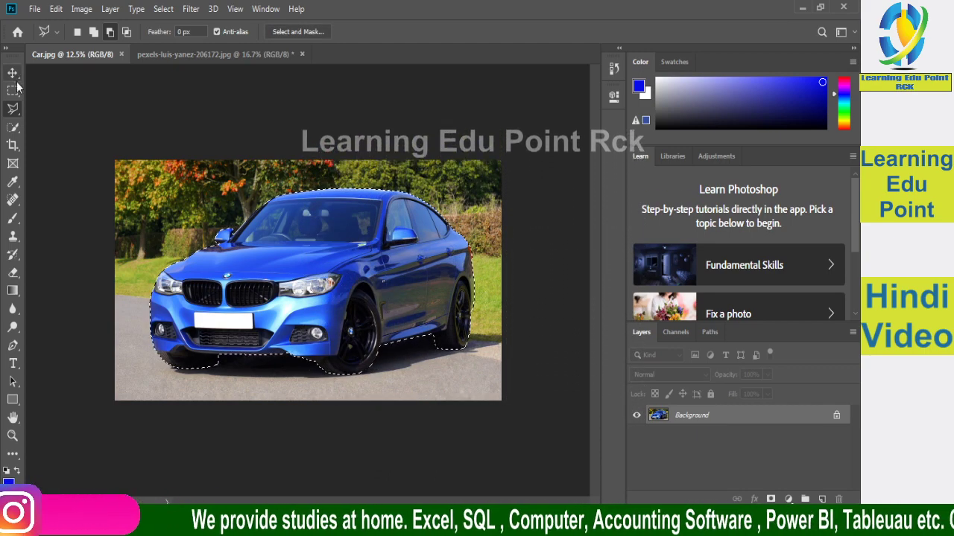
Drag the selected car with the Move tool into the house photo
{"action": "key", "text": "v"}
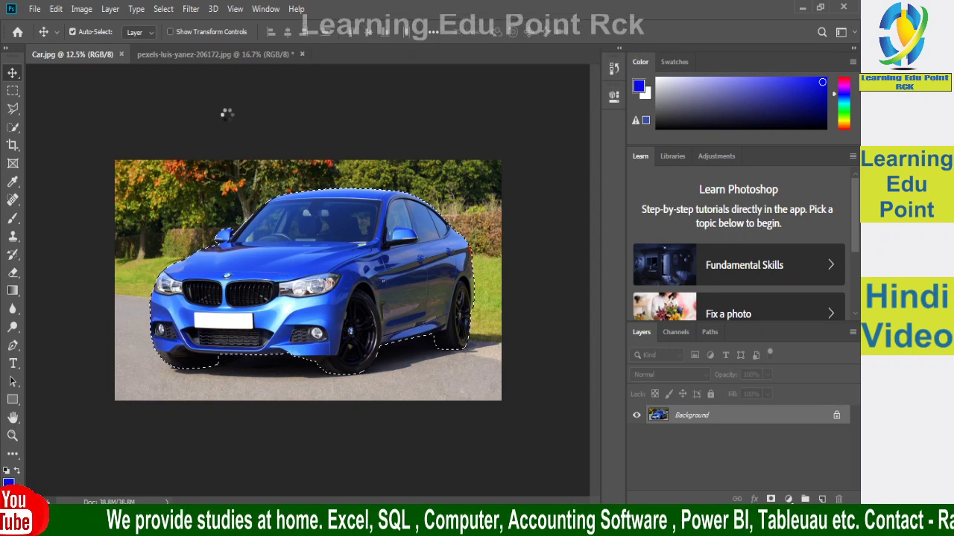
{"action": "left_click_drag", "start_coordinate": [227, 113], "coordinate": [297, 270]}
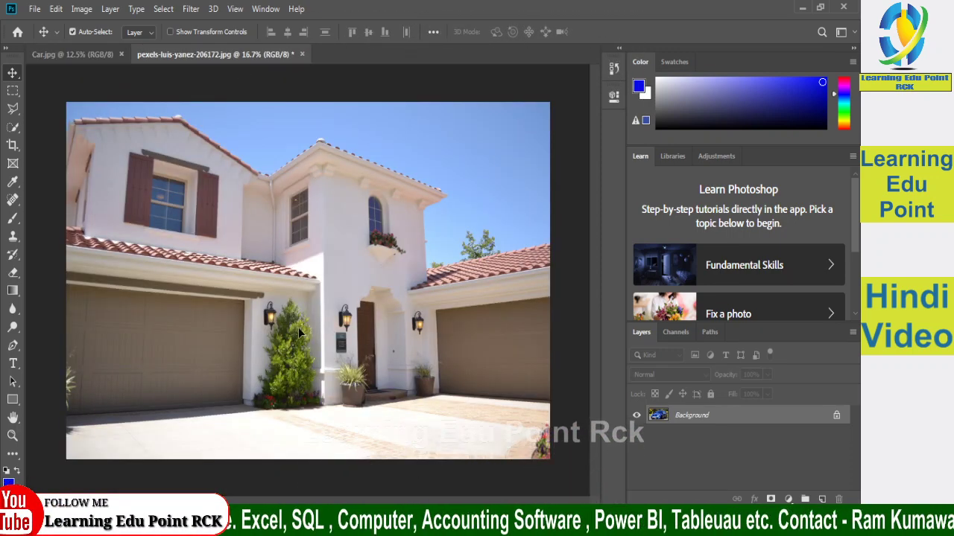
{"action": "mouse_move", "coordinate": [412, 341]}
{"action": "left_mouse_down"}
{"action": "mouse_move", "coordinate": [338, 337]}
{"action": "mouse_move", "coordinate": [359, 355]}
{"action": "left_mouse_up"}
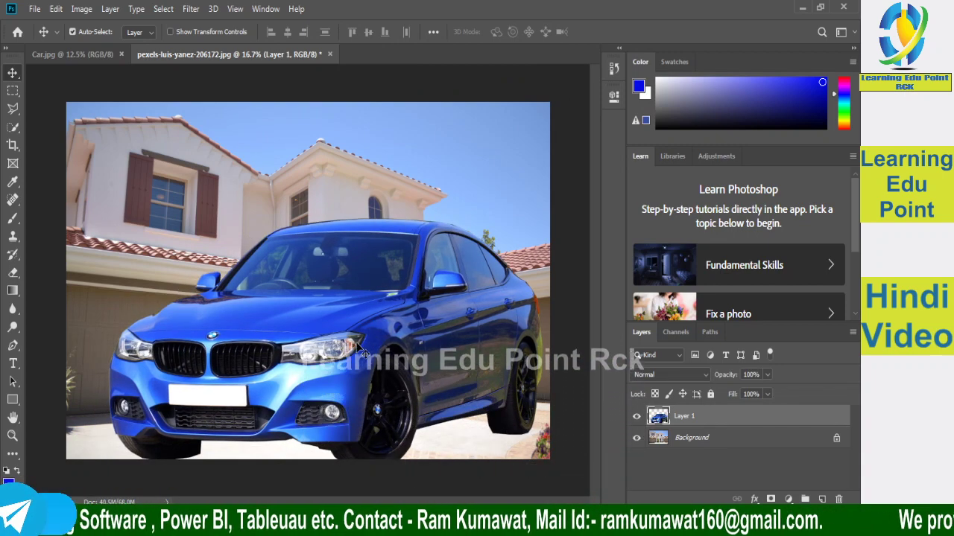
Delete the pasted car from the house photo and return to Car.jpg
{"action": "key", "text": "ctrl+z"}
{"action": "key", "text": "ctrl"}
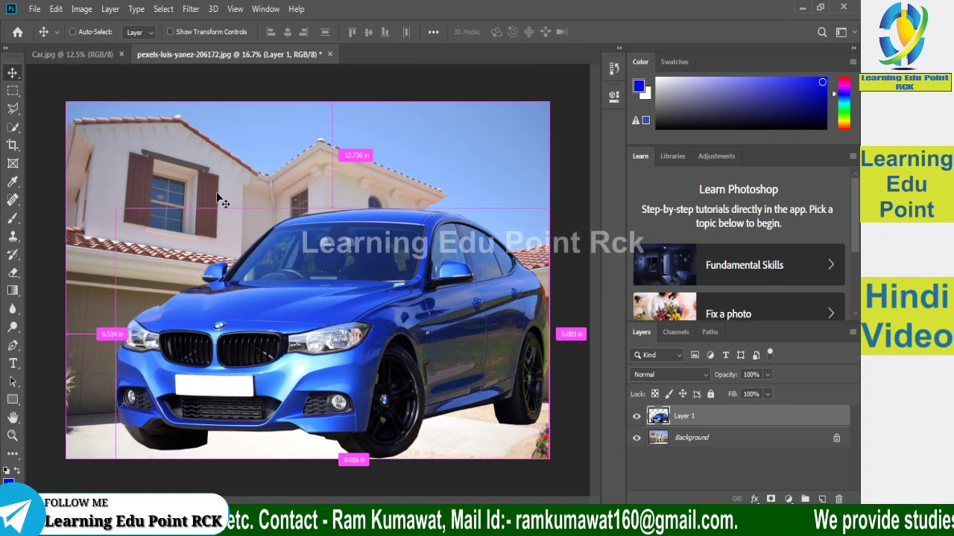
{"action": "key", "text": "Delete"}
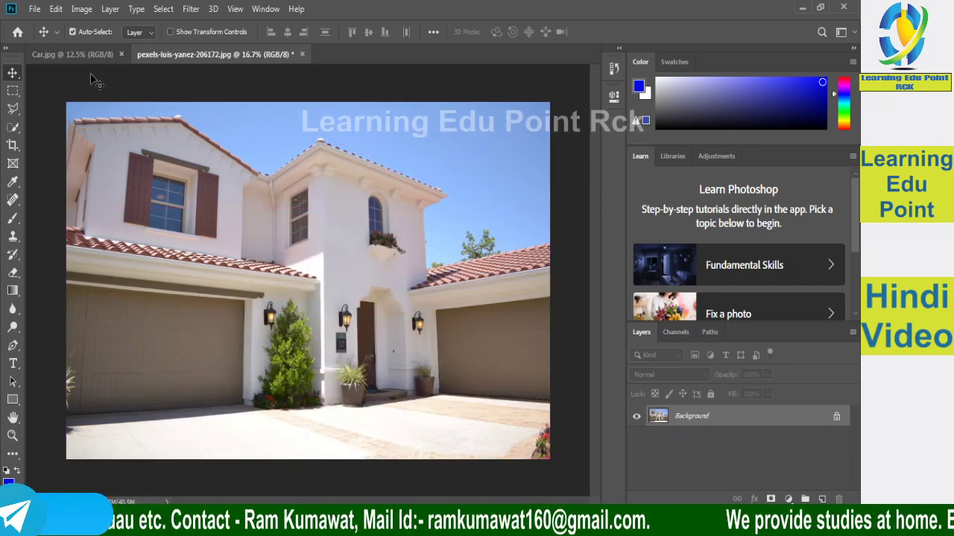
{"action": "left_click", "coordinate": [91, 58]}
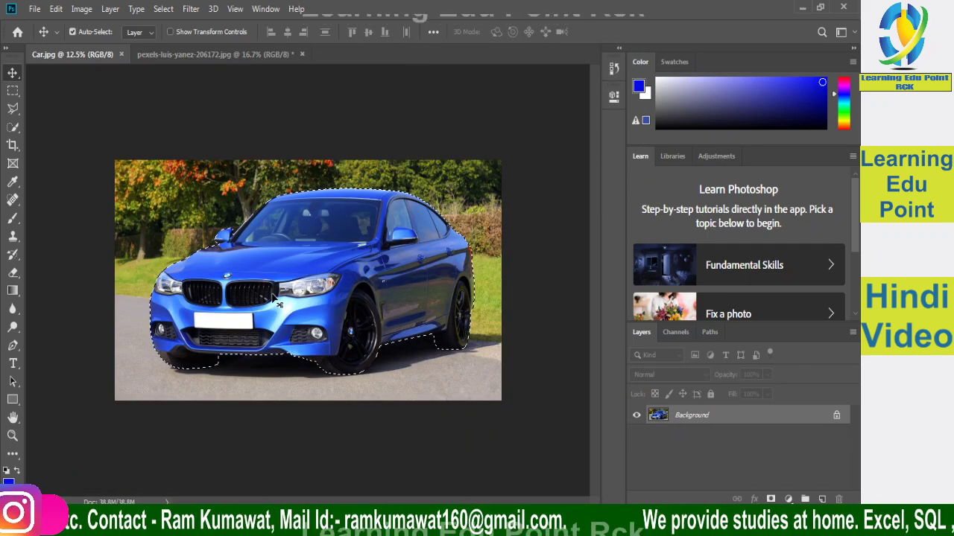
Undo the 1-pixel feather on the car selection and reselect the Lasso tool
{"action": "left_click", "coordinate": [56, 9]}
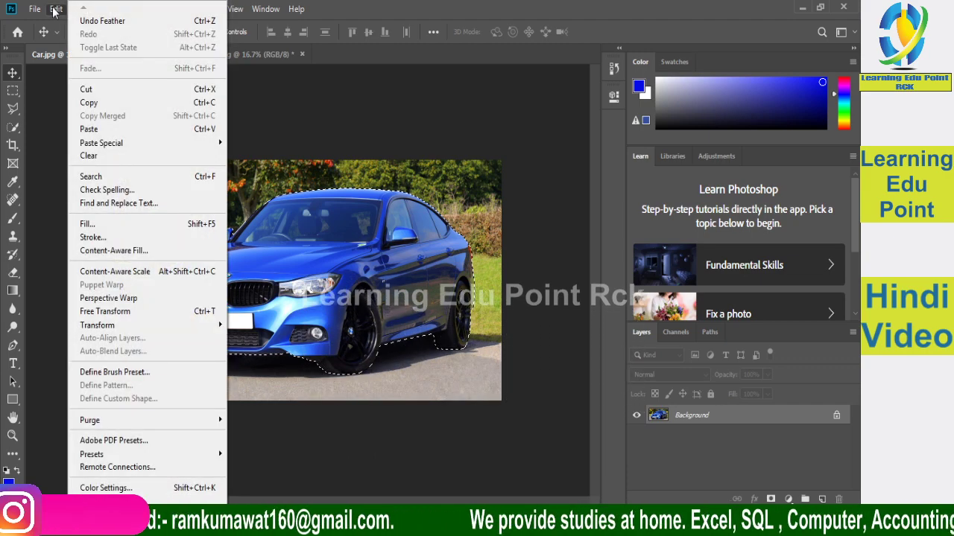
{"action": "left_click", "coordinate": [97, 27]}
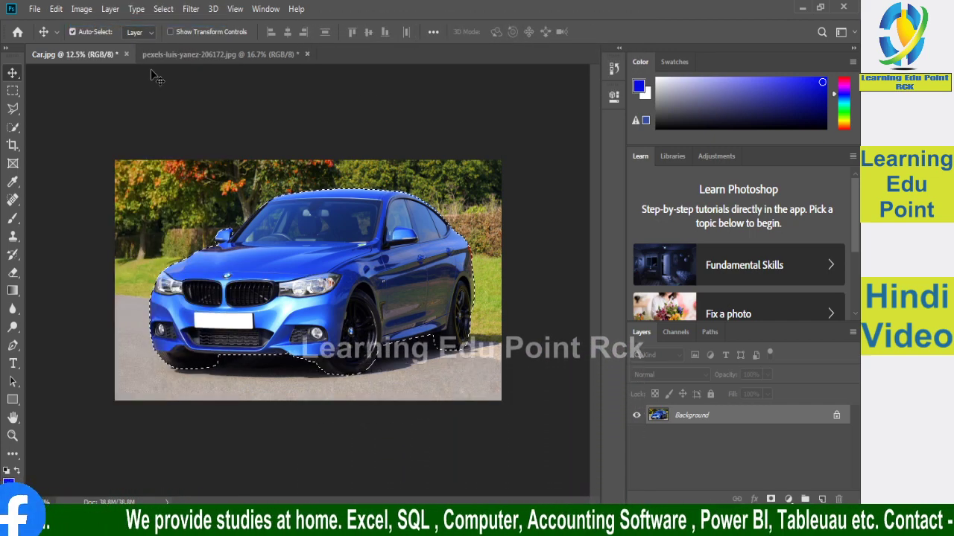
{"action": "left_click", "coordinate": [158, 13]}
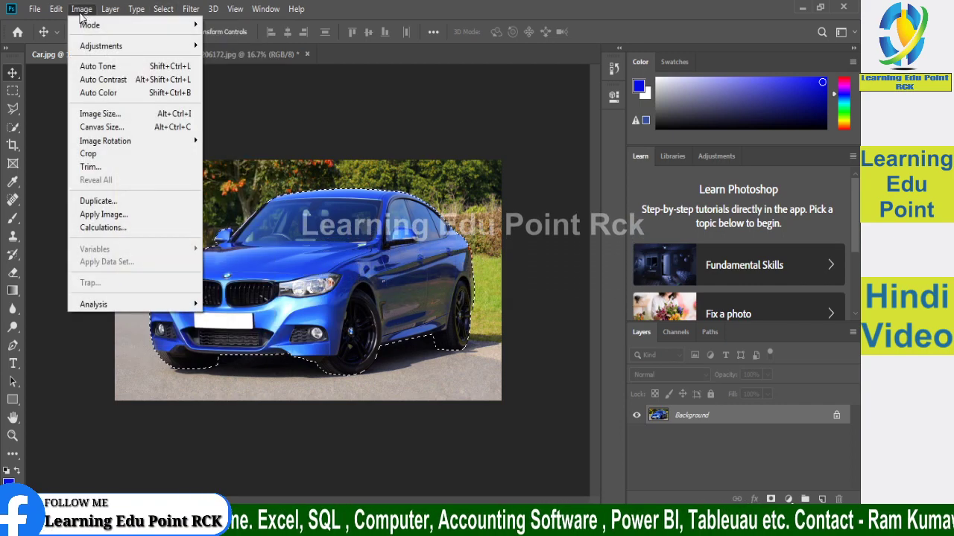
{"action": "left_click", "coordinate": [14, 109]}
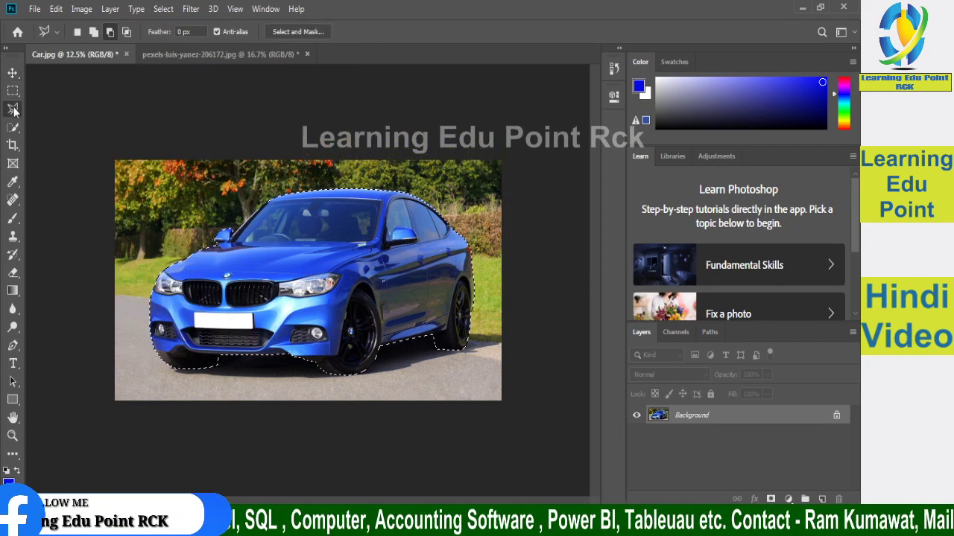
Feather the car selection with a 2-pixel radius
{"action": "left_click", "coordinate": [161, 9]}
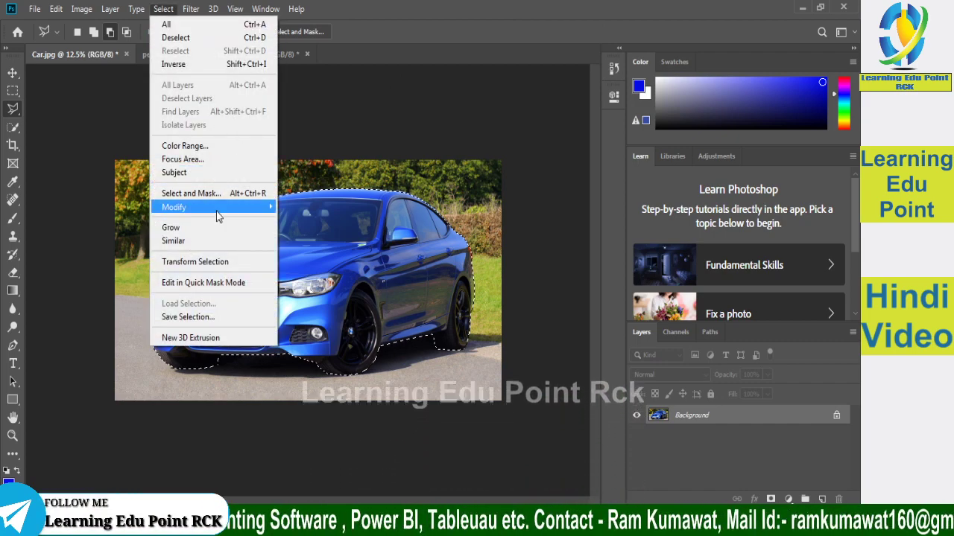
{"action": "mouse_move", "coordinate": [194, 207]}
{"action": "left_click", "coordinate": [306, 259]}
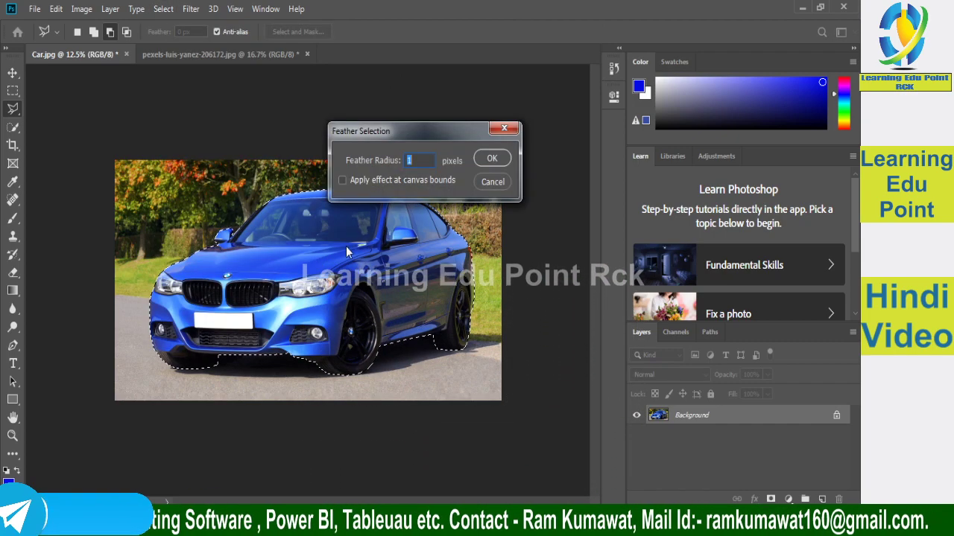
{"action": "type", "text": "2"}
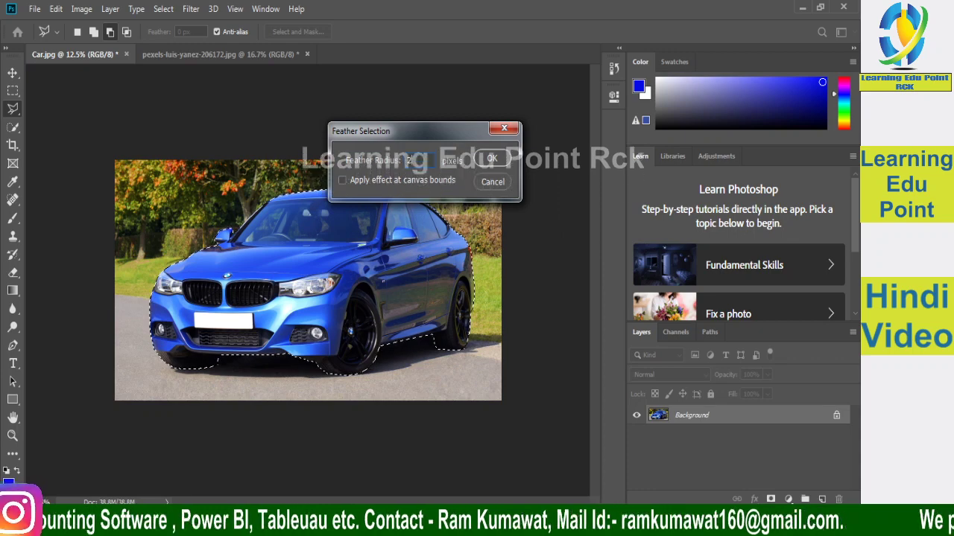
{"action": "left_click", "coordinate": [490, 158]}
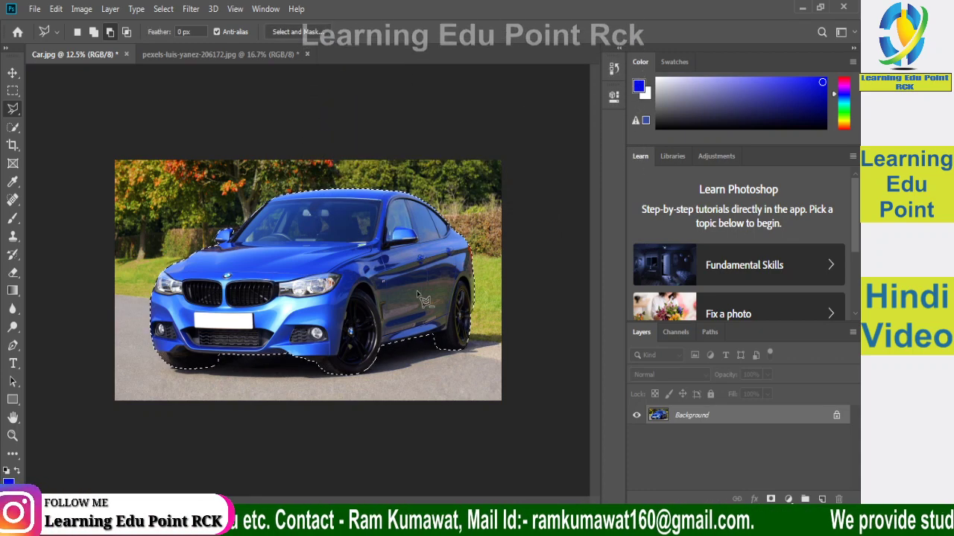
{"action": "left_click", "coordinate": [12, 73]}
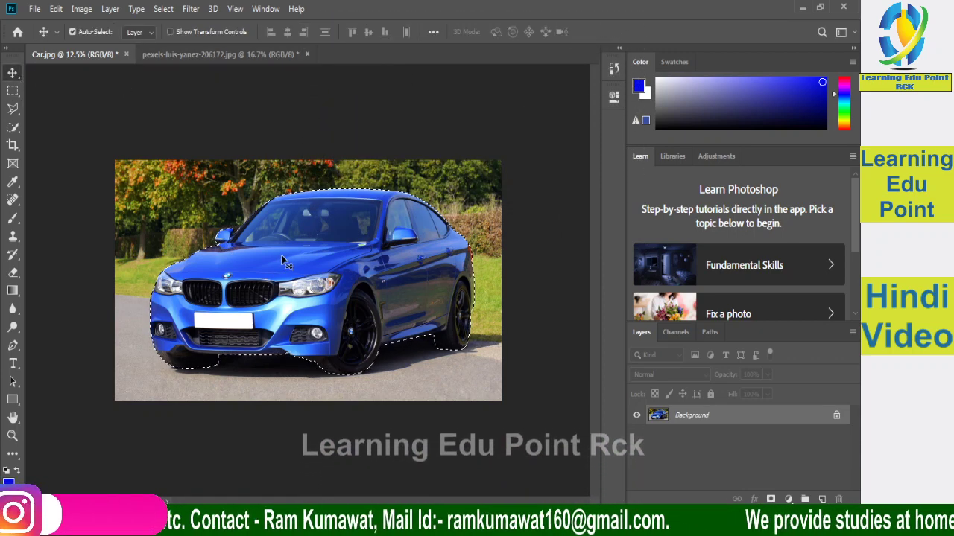
Bring the feathered car into the house photo, scale it to about 40%, and commit it before the garage
{"action": "left_click_drag", "start_coordinate": [281, 254], "coordinate": [365, 341]}
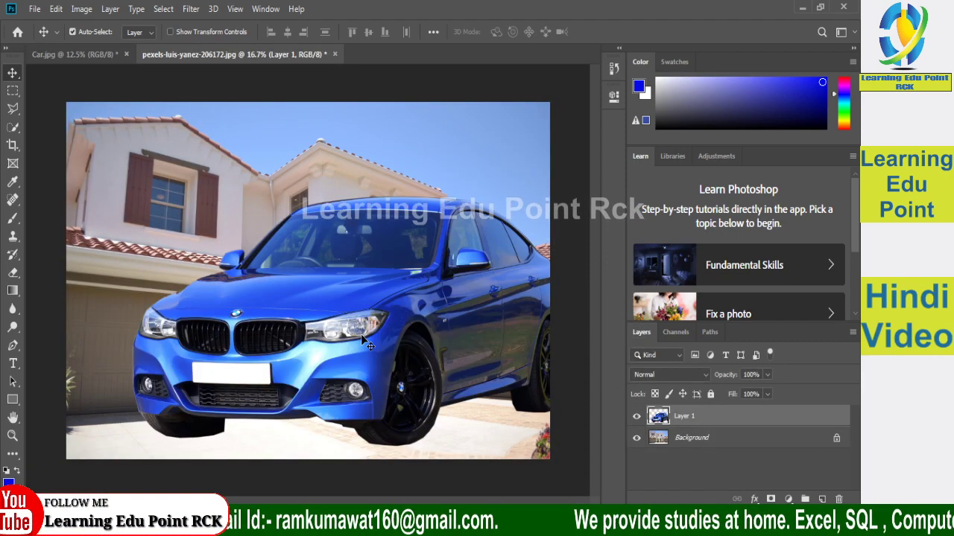
{"action": "key", "text": "ctrl"}
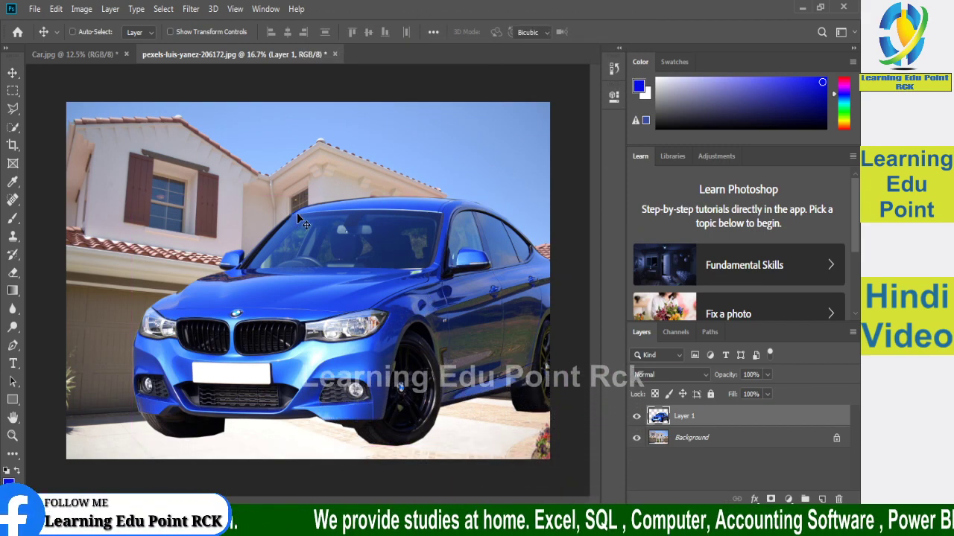
{"action": "key", "text": "ctrl+t"}
{"action": "left_click_drag", "start_coordinate": [565, 197], "coordinate": [418, 319]}
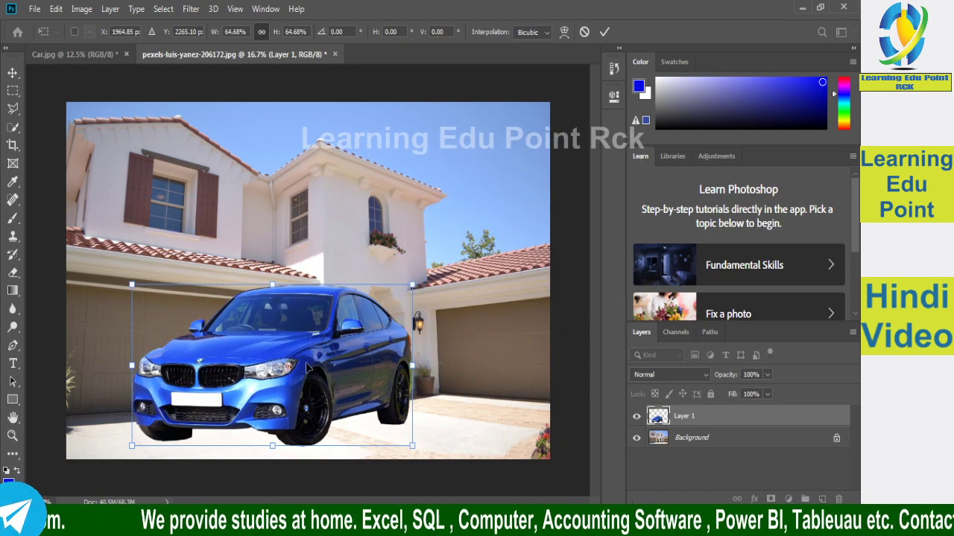
{"action": "left_click_drag", "start_coordinate": [307, 367], "coordinate": [436, 377]}
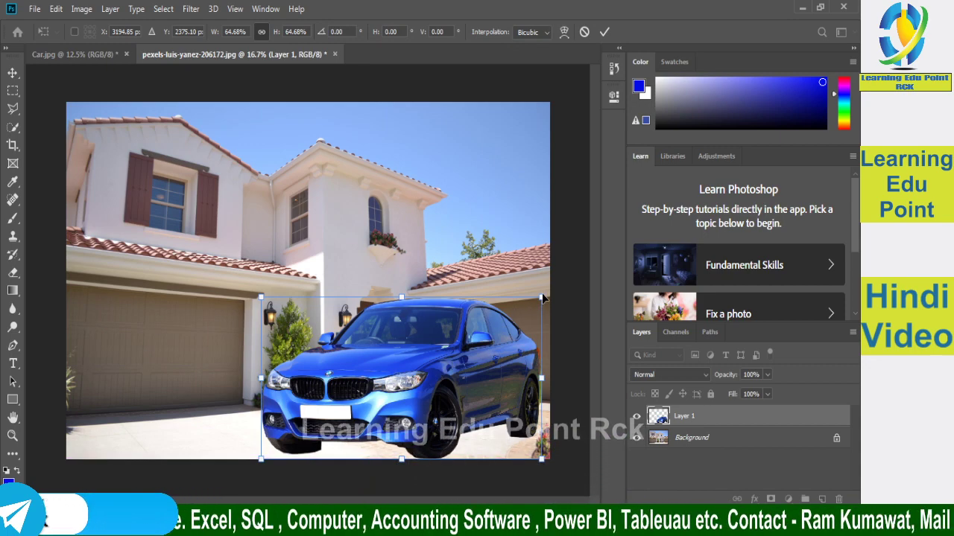
{"action": "mouse_move", "coordinate": [542, 296]}
{"action": "left_mouse_down"}
{"action": "mouse_move", "coordinate": [422, 393]}
{"action": "mouse_move", "coordinate": [432, 384]}
{"action": "left_mouse_up"}
{"action": "left_click_drag", "start_coordinate": [351, 418], "coordinate": [435, 390]}
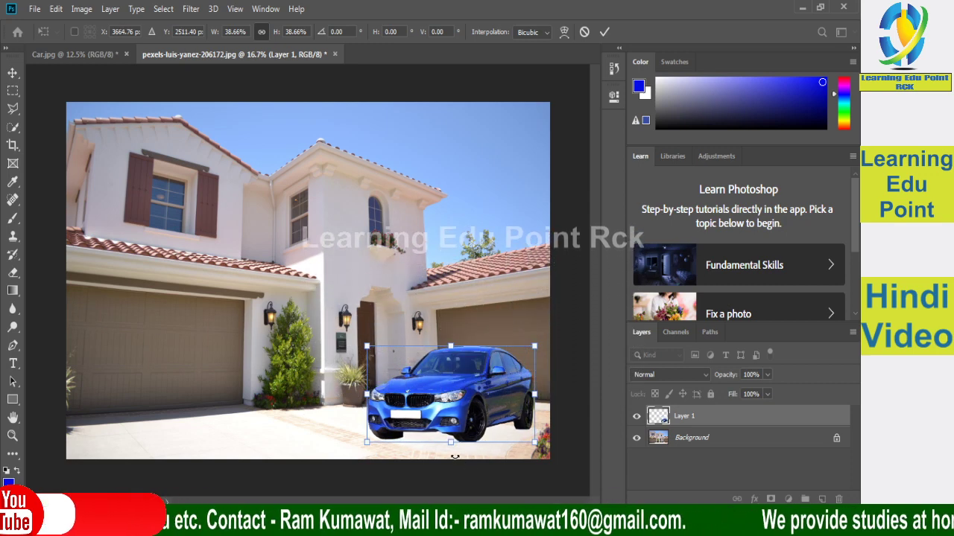
{"action": "left_click", "coordinate": [604, 32]}
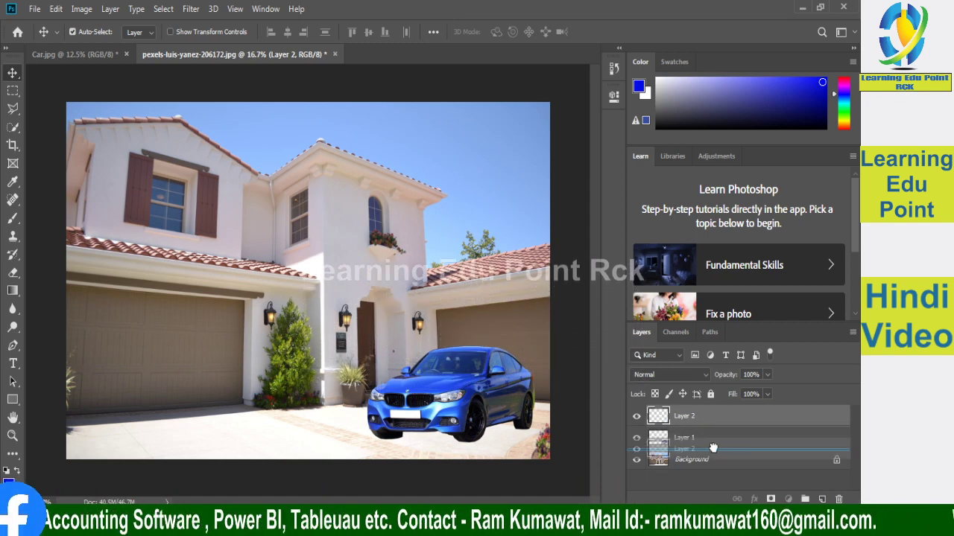
Add Layer 2, select the Brush tool, and reset the paint colour to black
{"action": "left_click_drag", "start_coordinate": [712, 451], "coordinate": [713, 455]}
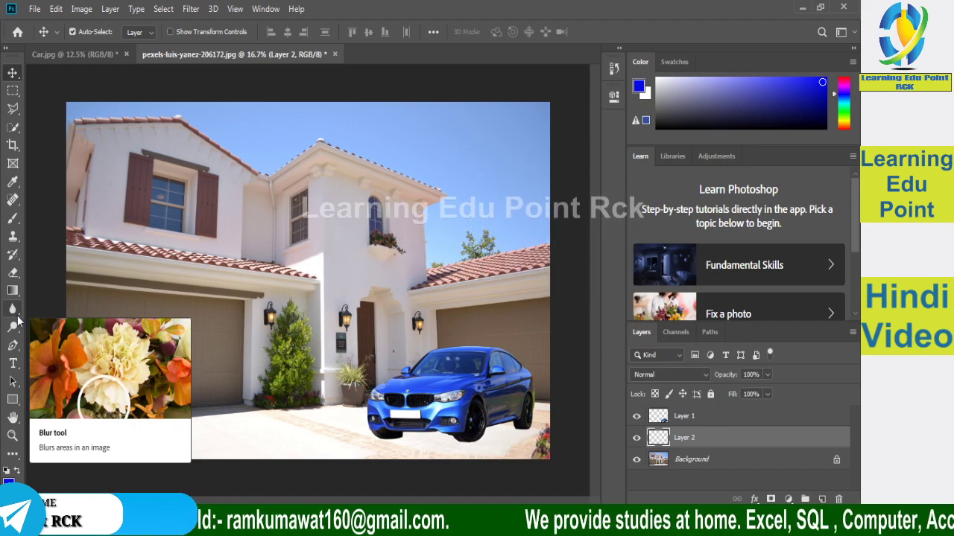
{"action": "left_click", "coordinate": [13, 218]}
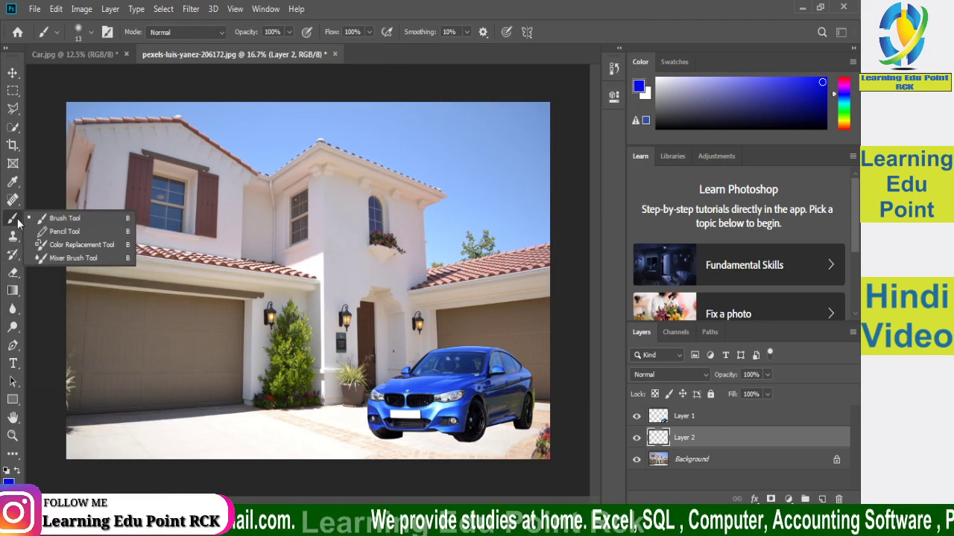
{"action": "left_click", "coordinate": [65, 220]}
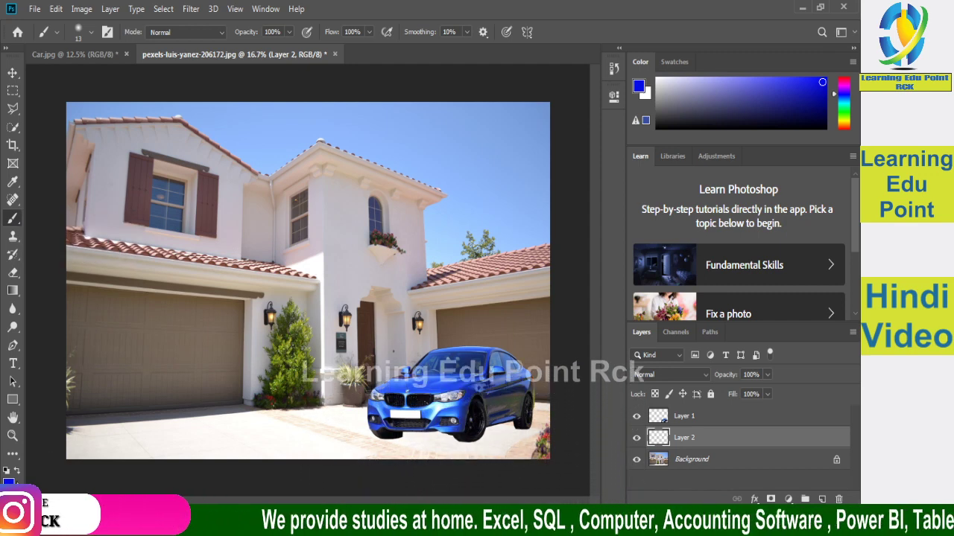
{"action": "left_click", "coordinate": [6, 471]}
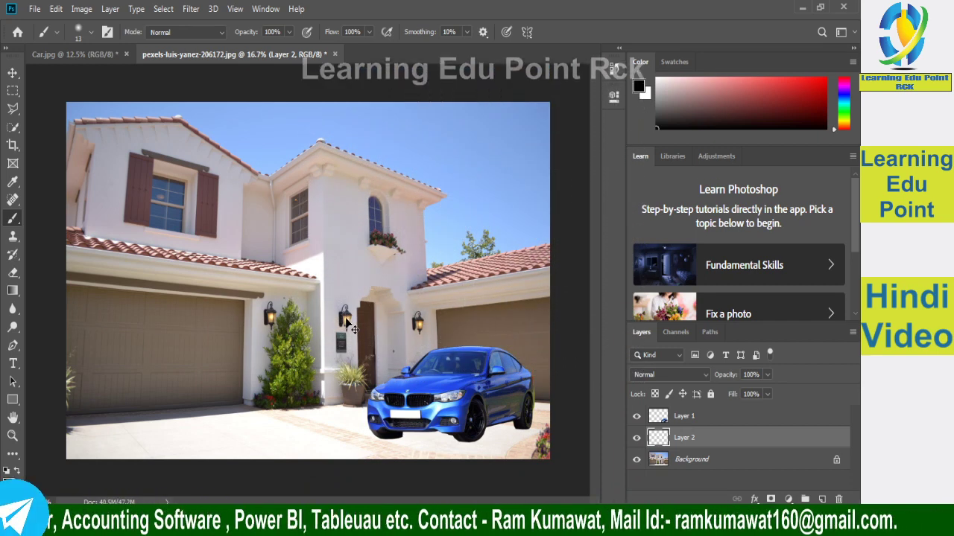
Set the brush to 291 px with 0% hardness
{"action": "left_click", "coordinate": [92, 32]}
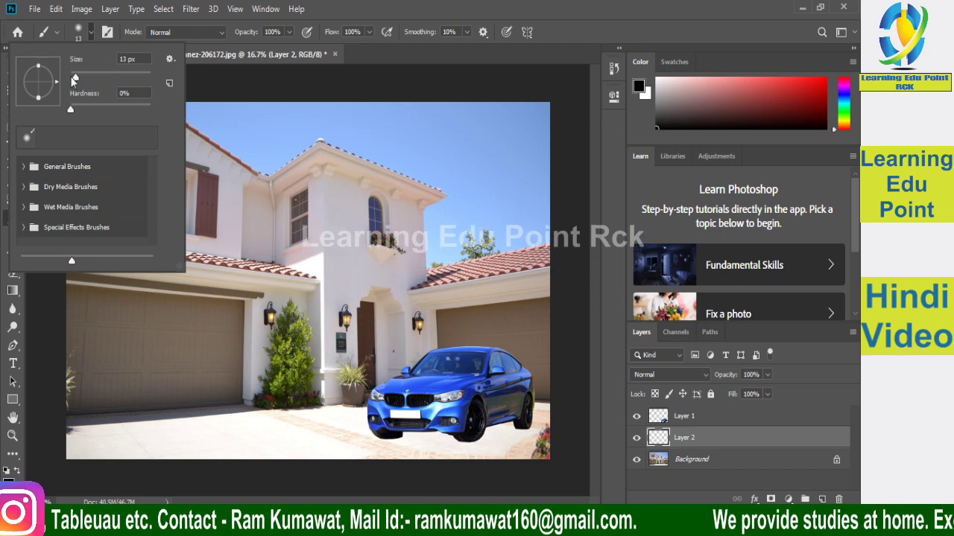
{"action": "left_click_drag", "start_coordinate": [75, 78], "coordinate": [97, 78]}
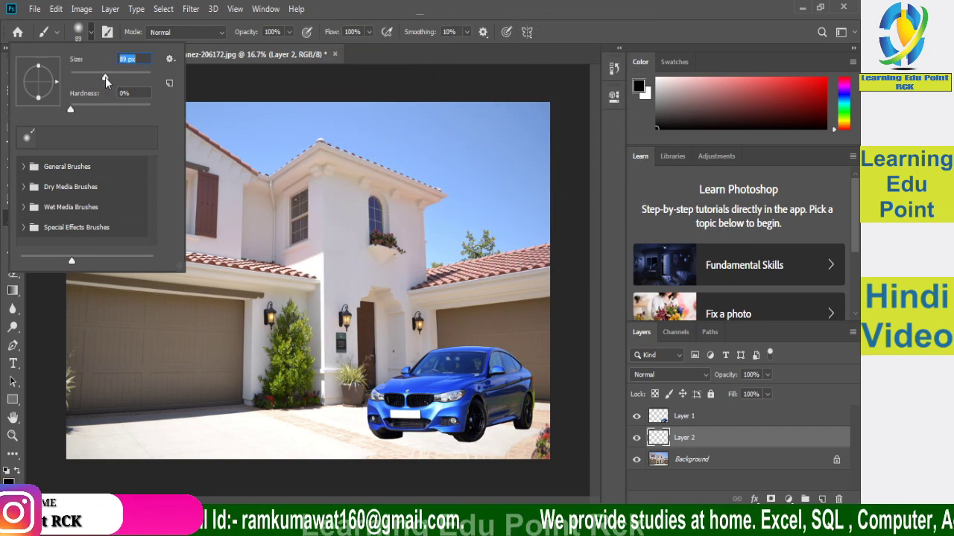
{"action": "left_click_drag", "start_coordinate": [105, 77], "coordinate": [134, 79]}
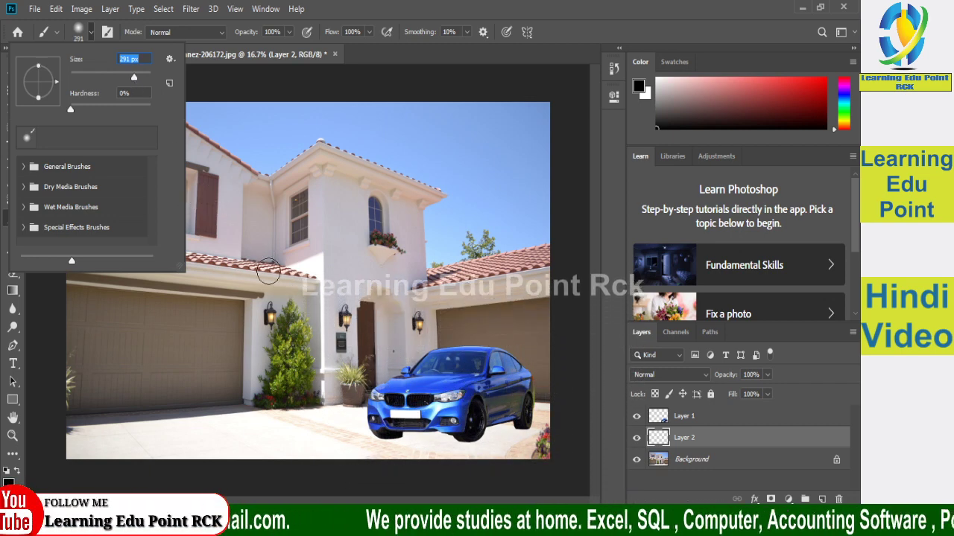
{"action": "key", "text": "Return"}
Paint test dabs near the wall lamp, then undo them all
{"action": "left_click", "coordinate": [290, 307]}
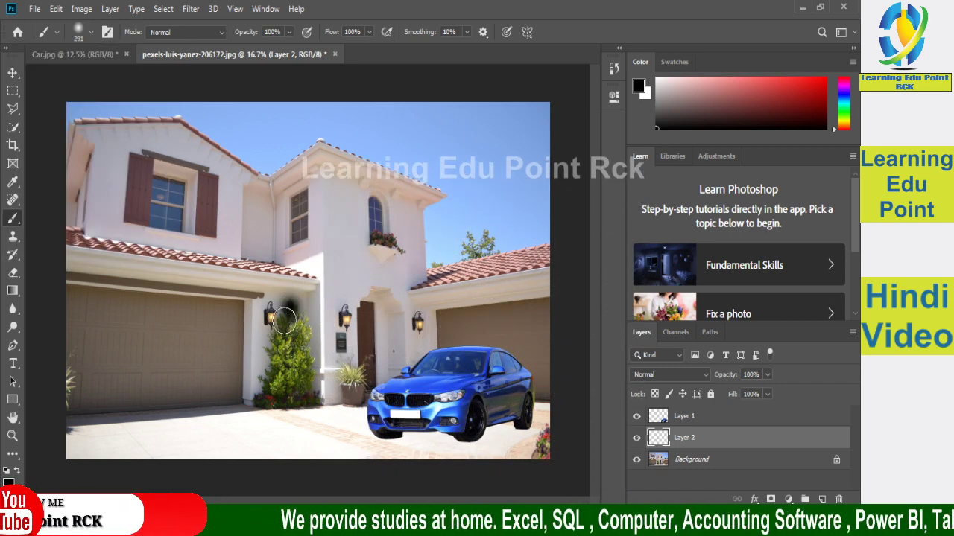
{"action": "left_click", "coordinate": [286, 311]}
{"action": "left_click", "coordinate": [287, 311]}
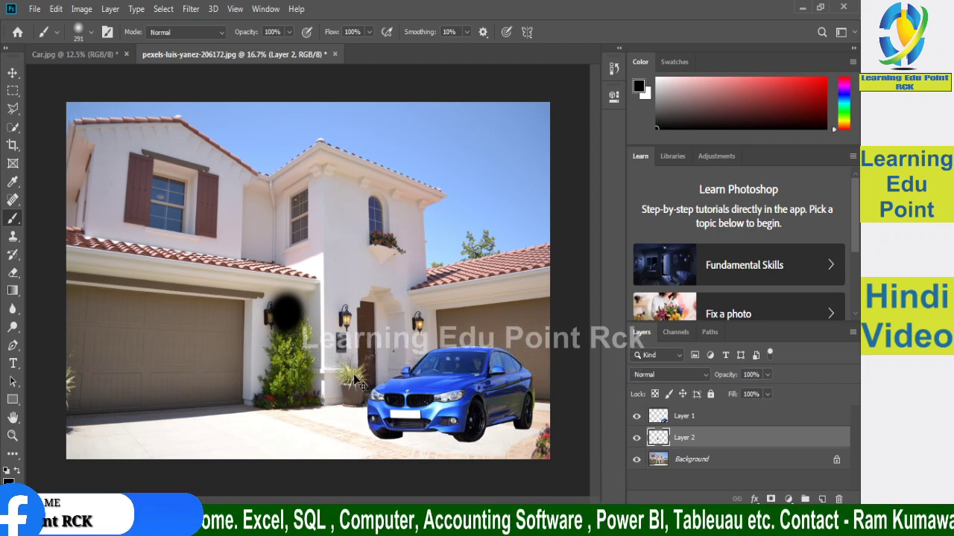
{"action": "key", "text": "ctrl+z"}
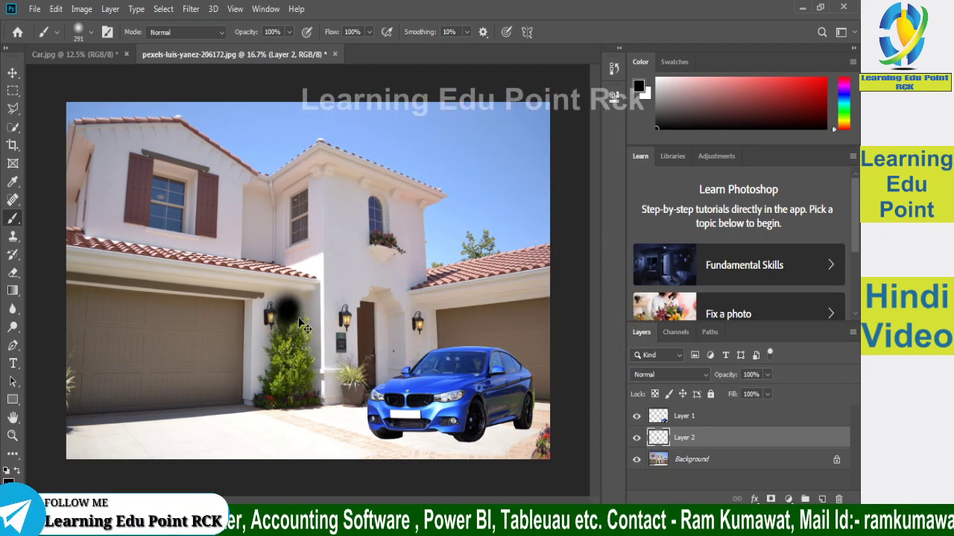
{"action": "key", "text": "ctrl+z"}
{"action": "key", "text": "ctrl+bracketright"}
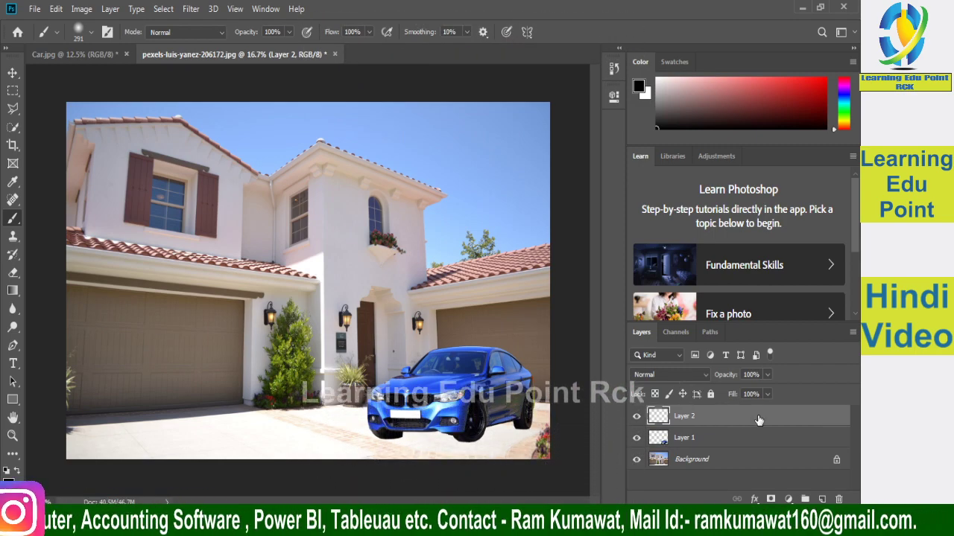
Move Layer 2 beneath the car's Layer 1 with the Brush tool kept selected
{"action": "left_click_drag", "start_coordinate": [758, 419], "coordinate": [722, 446]}
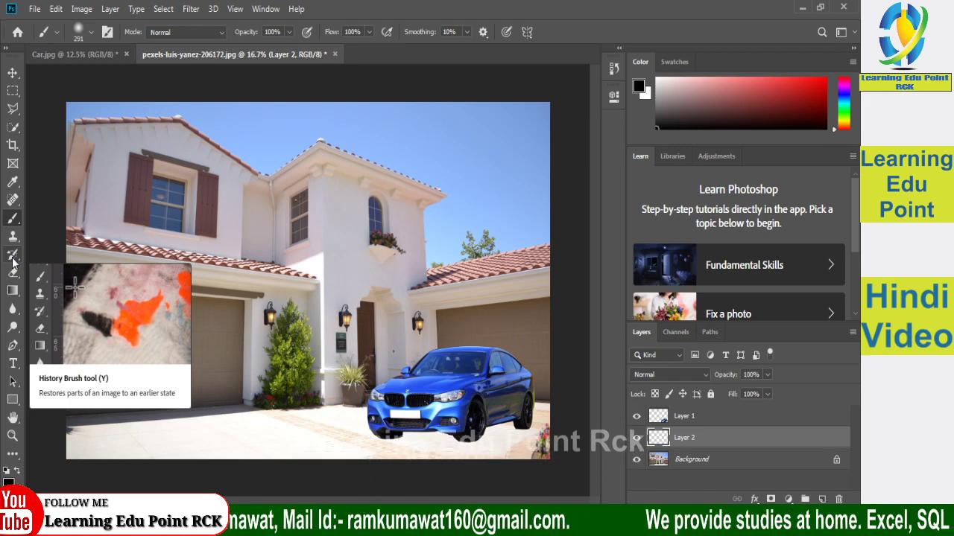
{"action": "right_click", "coordinate": [15, 219]}
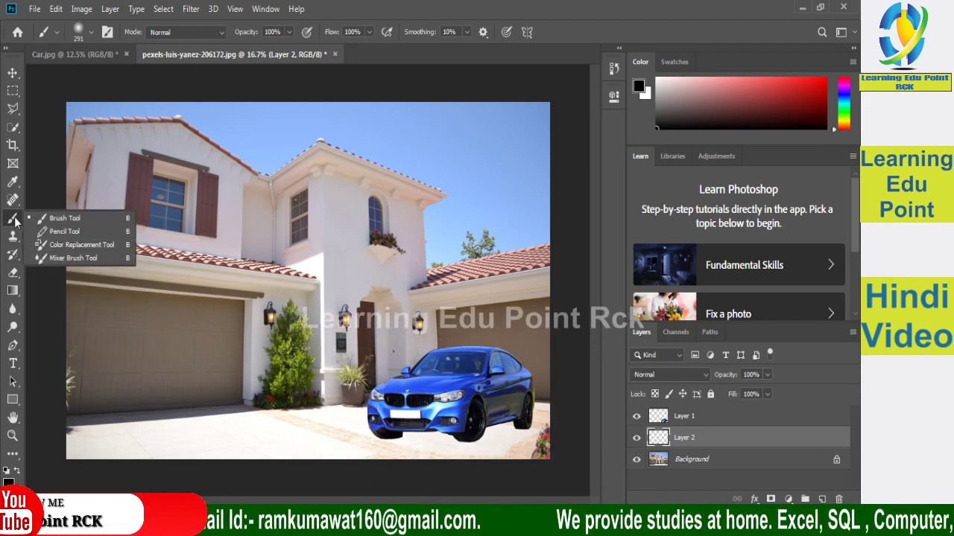
{"action": "left_click", "coordinate": [59, 218]}
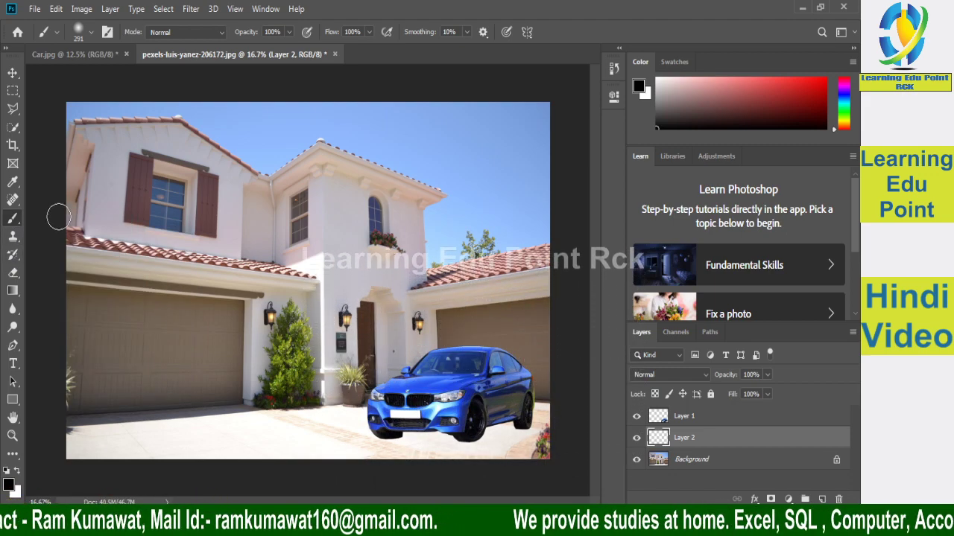
Check the brush size, hardness and saved preset pickers
{"action": "left_click", "coordinate": [92, 32]}
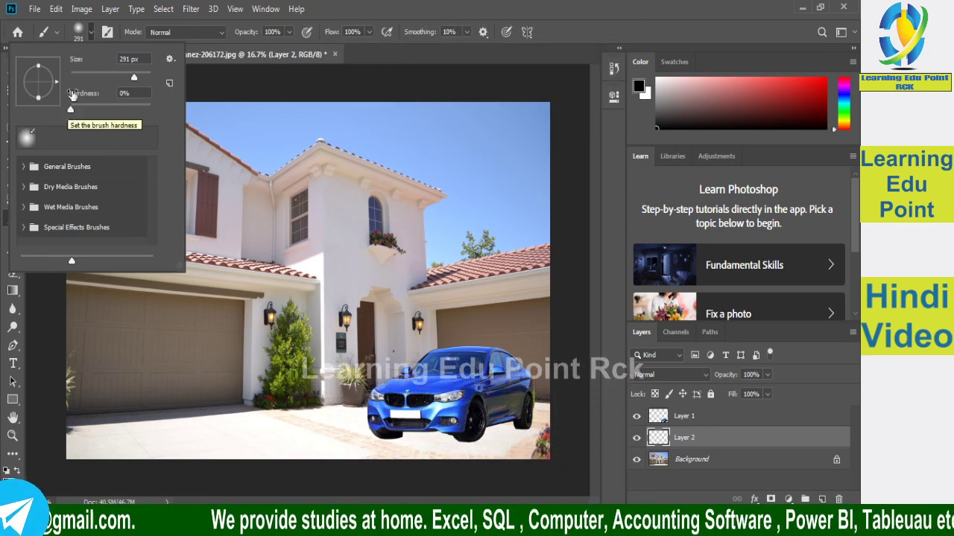
{"action": "left_click", "coordinate": [61, 31]}
{"action": "left_click", "coordinate": [59, 31]}
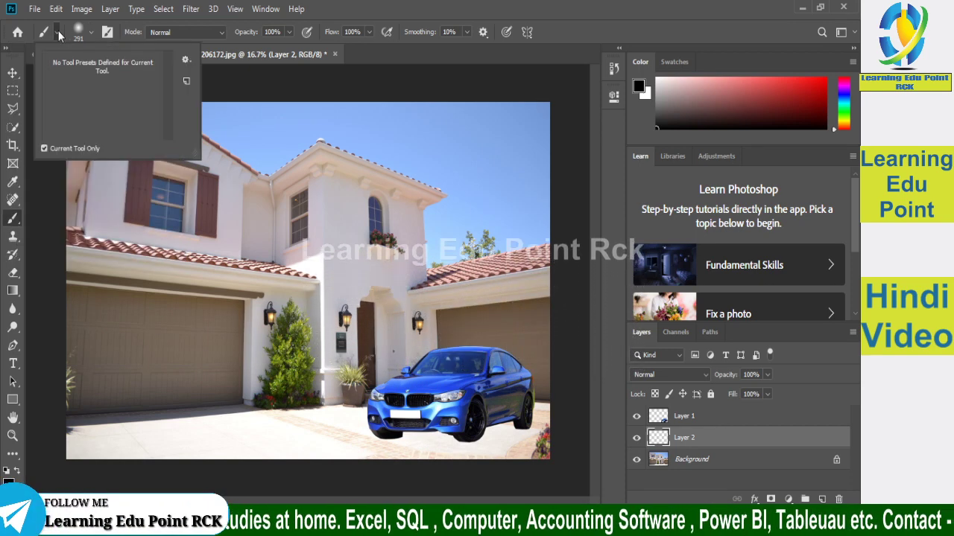
{"action": "left_click", "coordinate": [58, 31]}
{"action": "left_click", "coordinate": [57, 31]}
{"action": "left_click", "coordinate": [57, 33]}
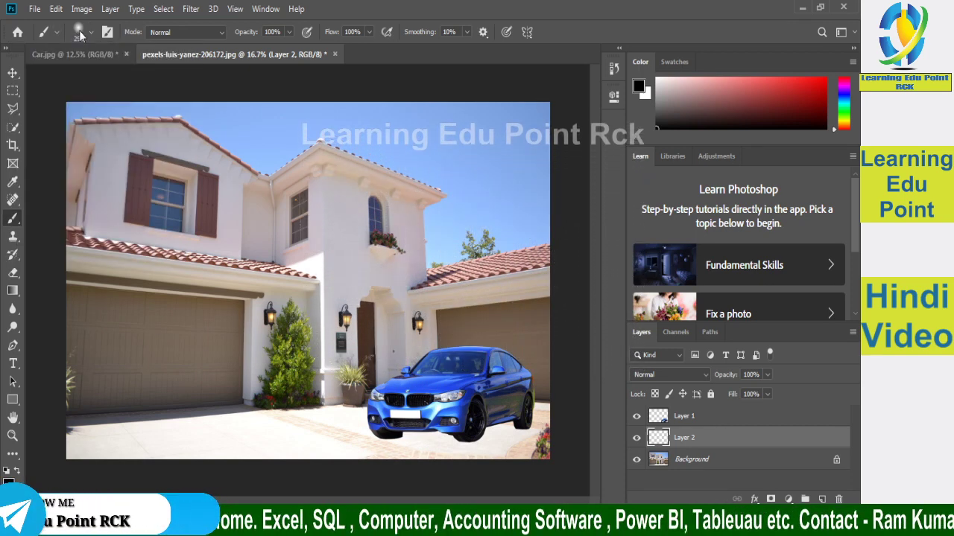
{"action": "left_click", "coordinate": [91, 32]}
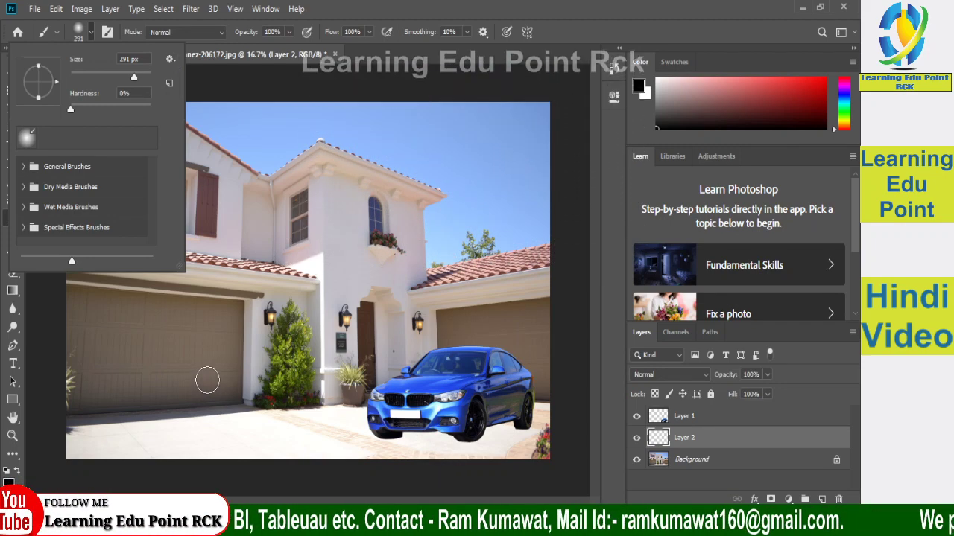
{"action": "key", "text": "Escape"}
{"action": "key", "text": "alt+Tab"}
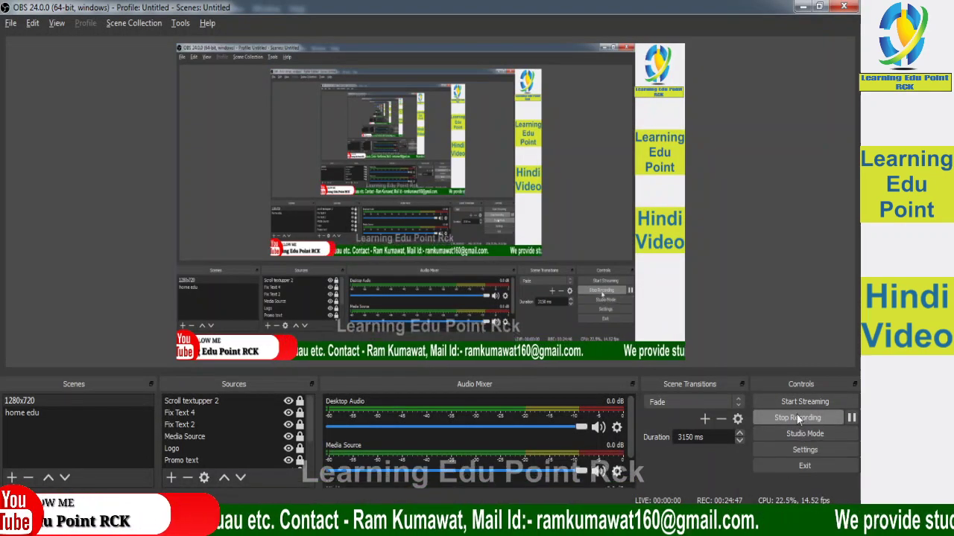
{"action": "left_click", "coordinate": [812, 6]}
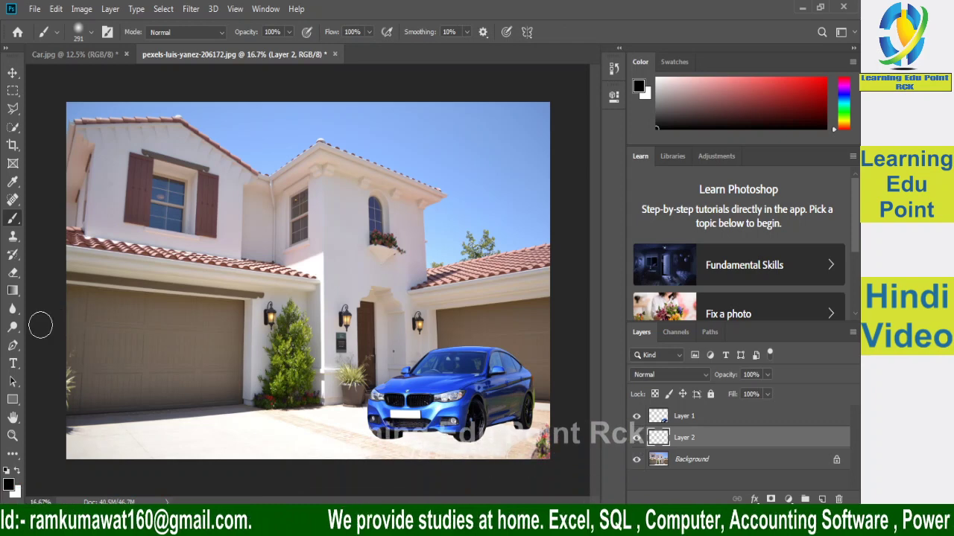
{"action": "right_click", "coordinate": [13, 218]}
Zoom in on the blue car and garage paving, pan around, then zoom back to 33.3%
{"action": "left_click", "coordinate": [34, 220]}
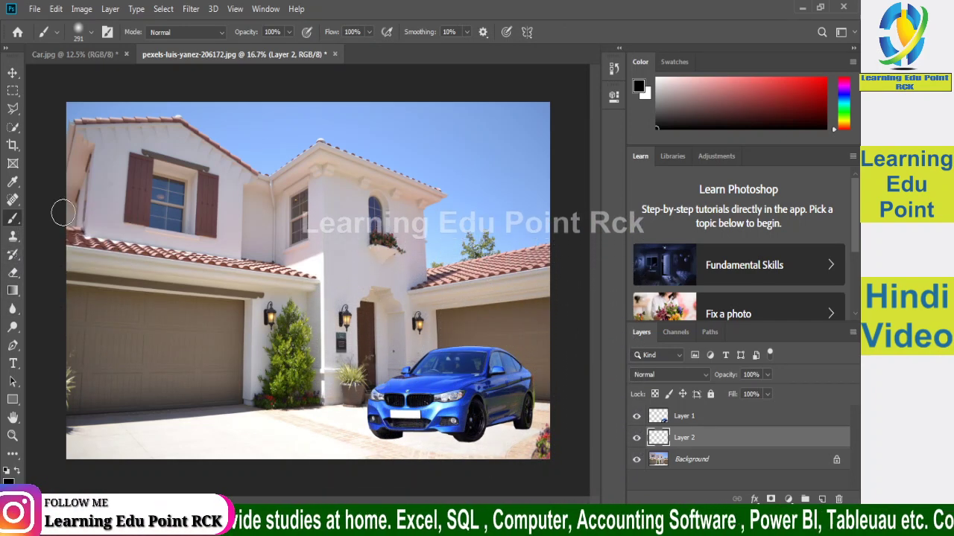
{"action": "left_click", "coordinate": [83, 32]}
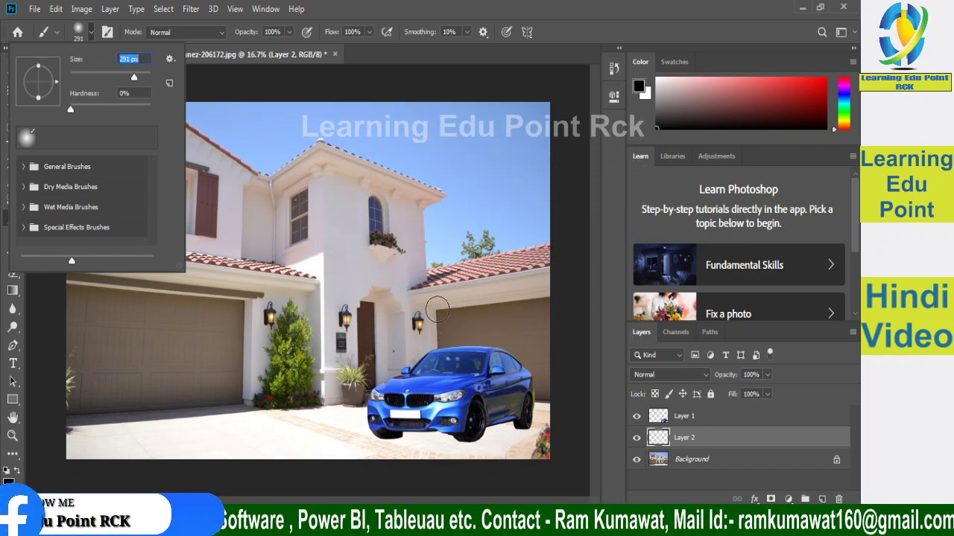
{"action": "key", "text": "Return"}
{"action": "key", "text": "ctrl+plus"}
{"action": "key", "text": "ctrl+plus"}
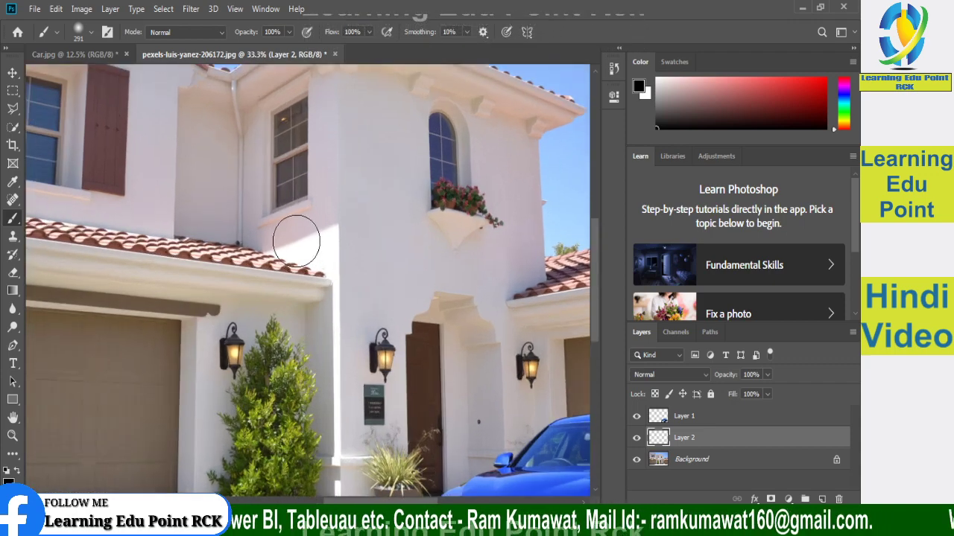
{"action": "key", "text": "ctrl+plus"}
{"action": "key", "text": "ctrl+plus"}
{"action": "key", "text": "ctrl+plus"}
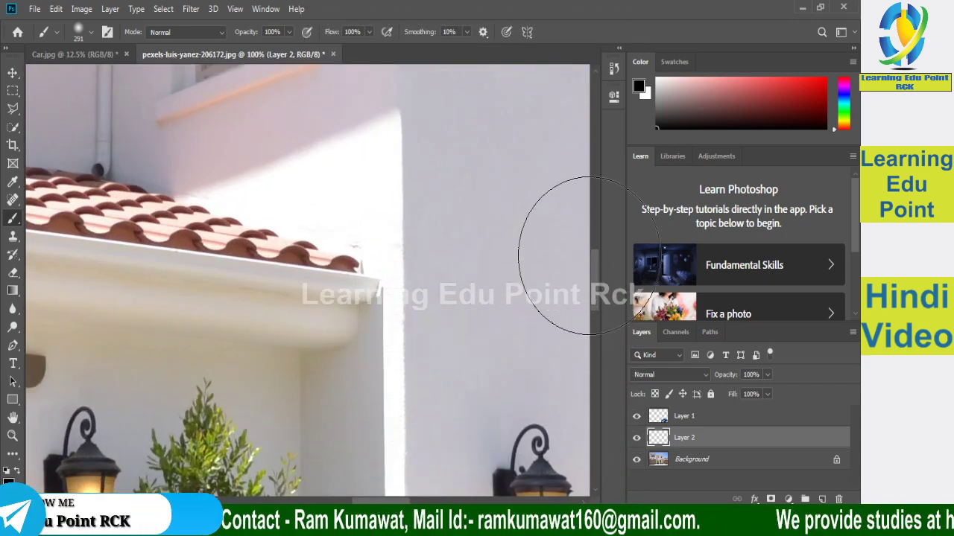
{"action": "left_click_drag", "start_coordinate": [593, 266], "coordinate": [595, 374]}
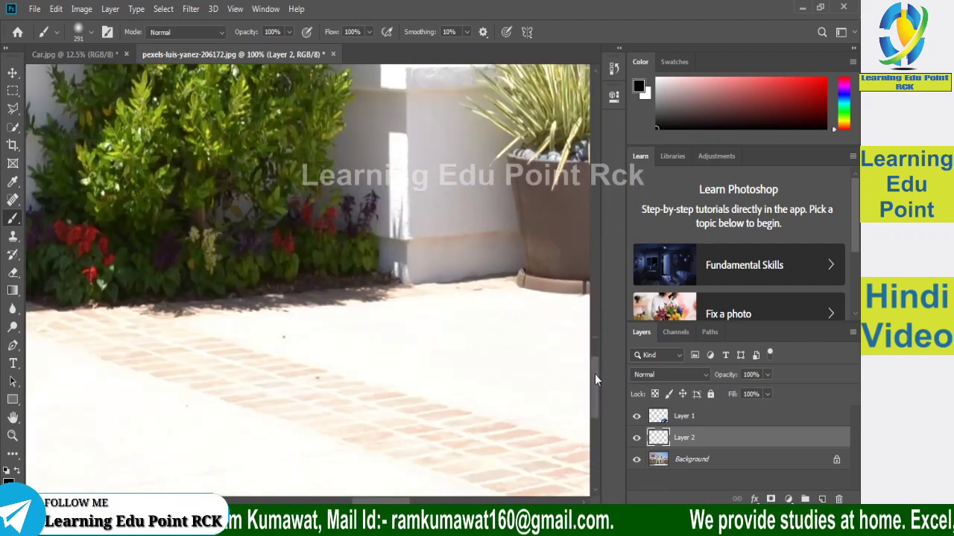
{"action": "left_click_drag", "start_coordinate": [365, 501], "coordinate": [422, 504]}
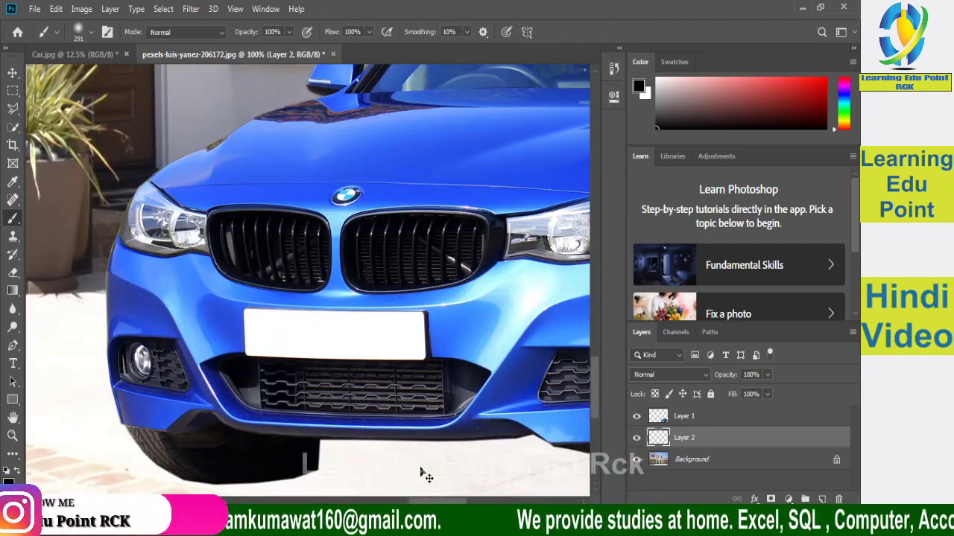
{"action": "key", "text": "ctrl+minus"}
{"action": "key", "text": "ctrl+minus"}
{"action": "key", "text": "ctrl+minus"}
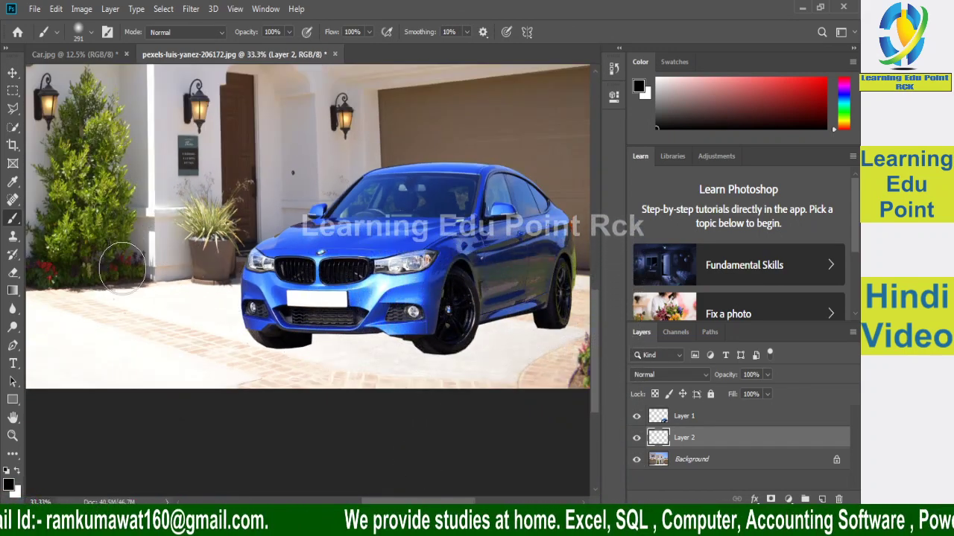
Build up a soft black dab on Layer 2 on the paving at lower left
{"action": "left_click", "coordinate": [108, 335]}
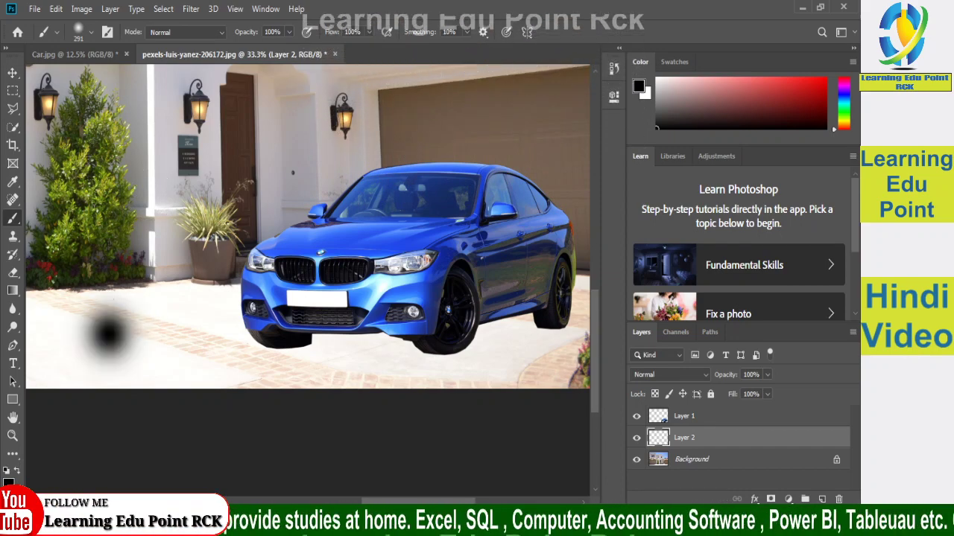
{"action": "left_click", "coordinate": [108, 335]}
{"action": "left_click", "coordinate": [108, 335]}
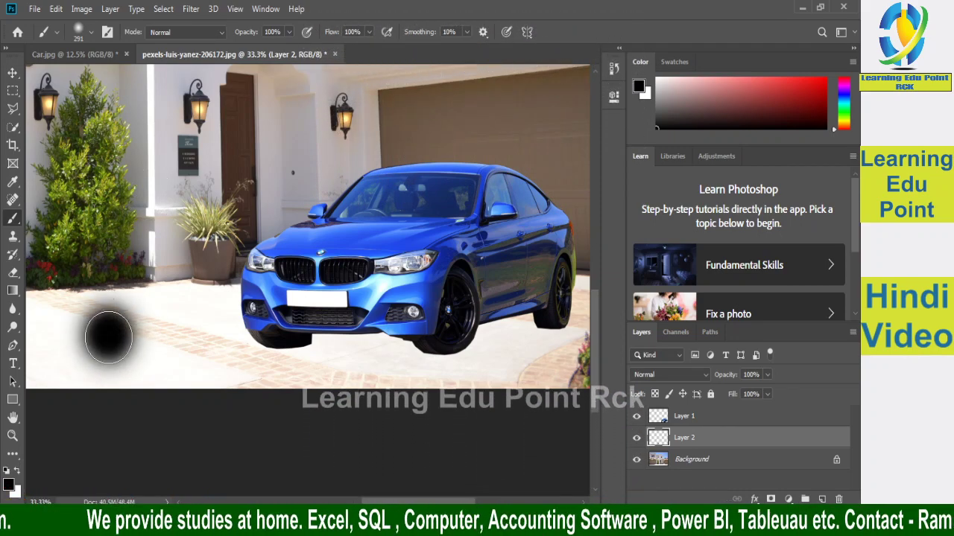
{"action": "left_click", "coordinate": [108, 337]}
{"action": "left_click", "coordinate": [108, 337]}
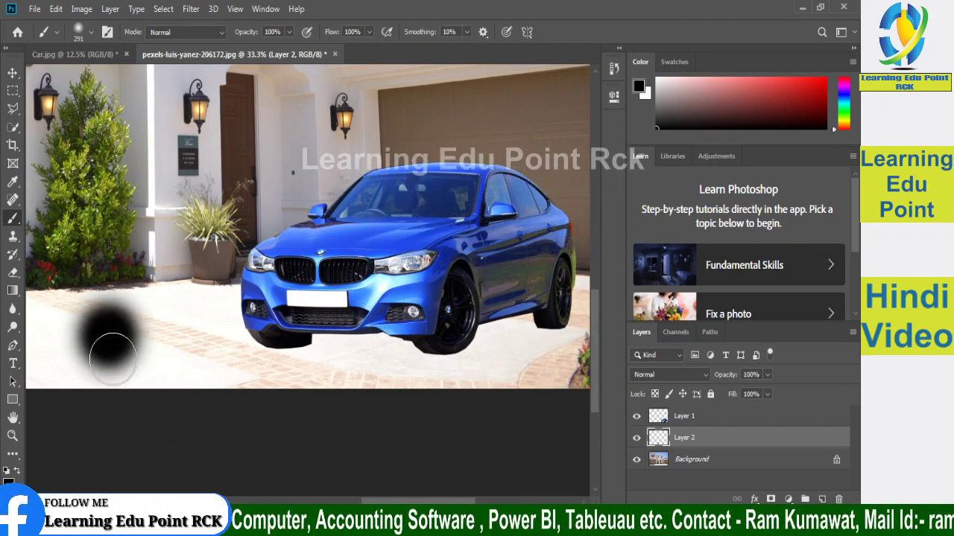
Transform the dab into a flat shadow about 547% wide and 127% high under the car
{"action": "key", "text": "ctrl+t"}
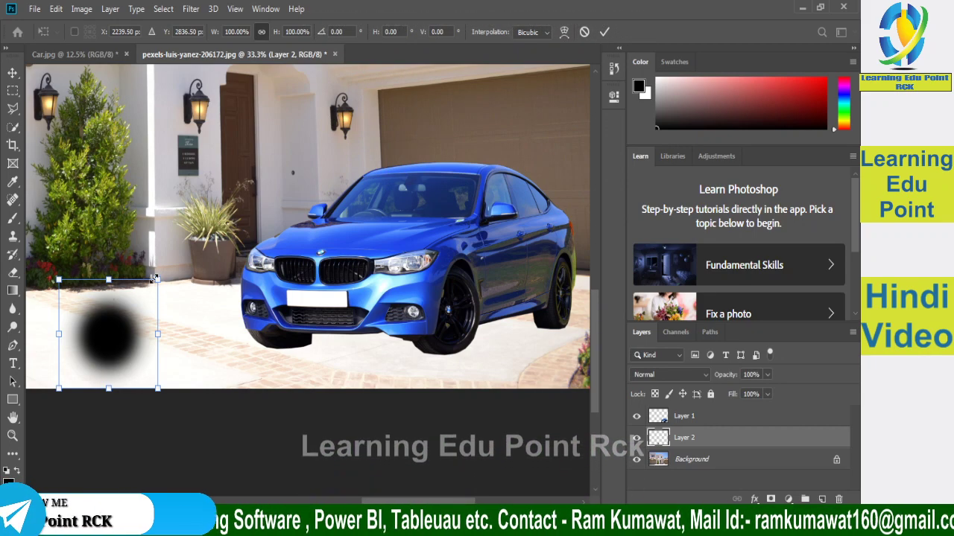
{"action": "mouse_move", "coordinate": [156, 279]}
{"action": "left_mouse_down"}
{"action": "mouse_move", "coordinate": [262, 289]}
{"action": "mouse_move", "coordinate": [447, 212]}
{"action": "left_mouse_up"}
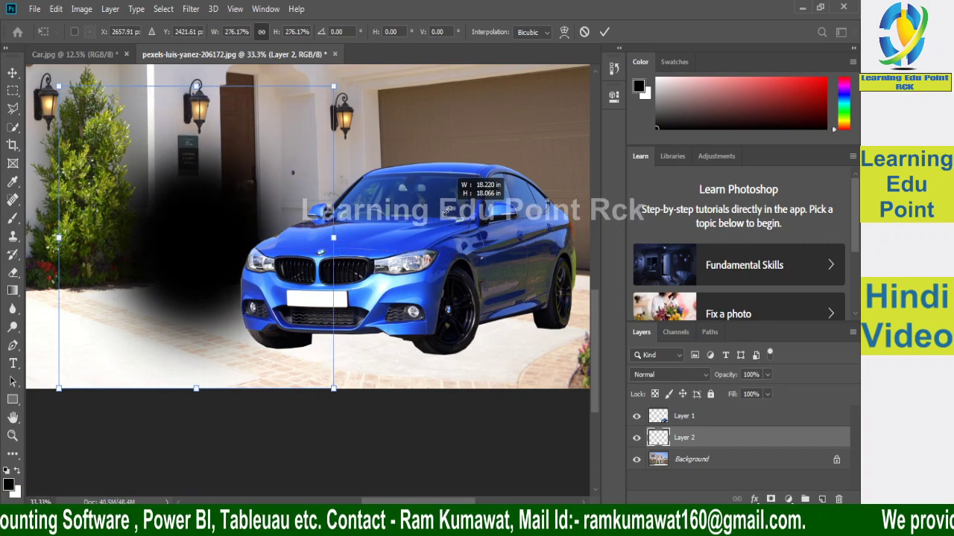
{"action": "left_click_drag", "start_coordinate": [447, 212], "coordinate": [400, 246]}
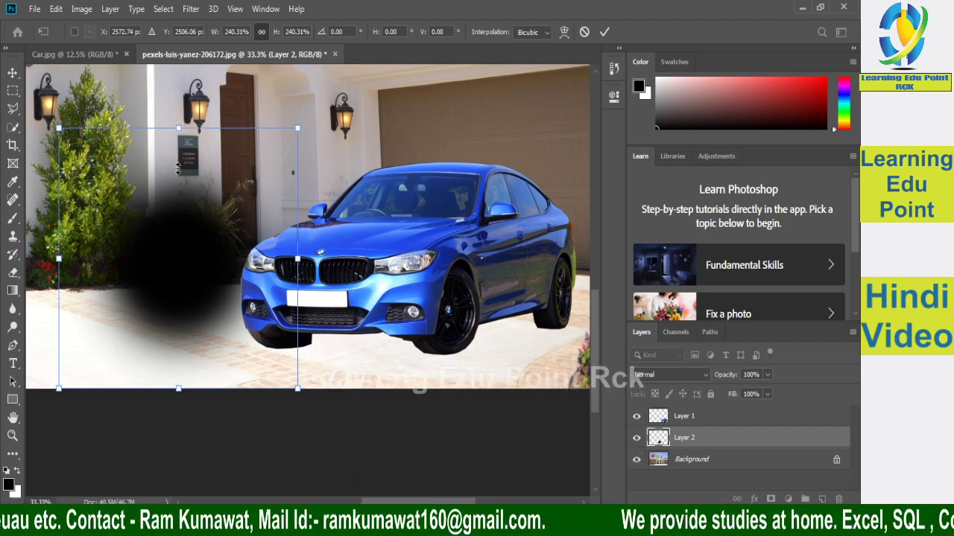
{"action": "left_click_drag", "start_coordinate": [177, 240], "coordinate": [177, 328]}
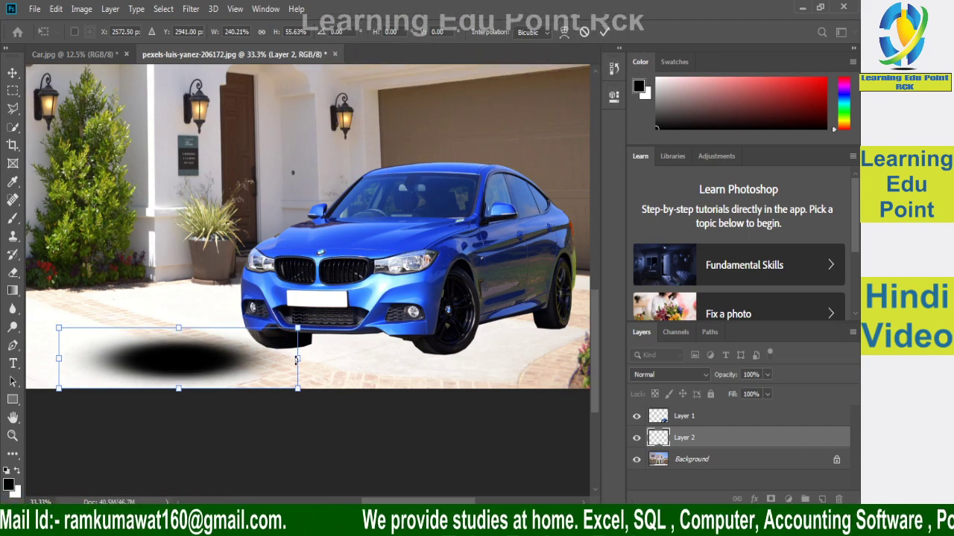
{"action": "left_click_drag", "start_coordinate": [295, 355], "coordinate": [507, 359]}
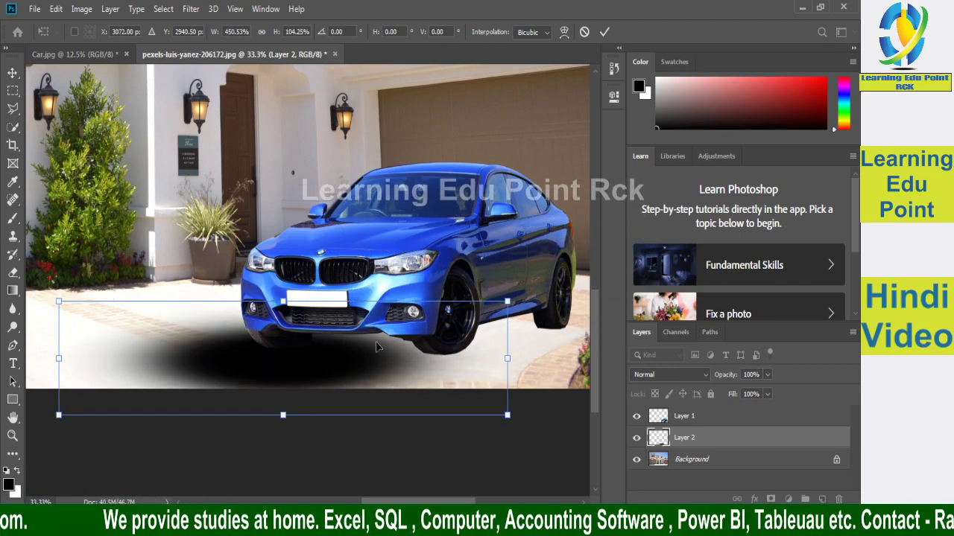
{"action": "mouse_move", "coordinate": [345, 339]}
{"action": "left_mouse_down"}
{"action": "mouse_move", "coordinate": [489, 302]}
{"action": "mouse_move", "coordinate": [497, 330]}
{"action": "mouse_move", "coordinate": [440, 329]}
{"action": "mouse_move", "coordinate": [464, 330]}
{"action": "left_mouse_up"}
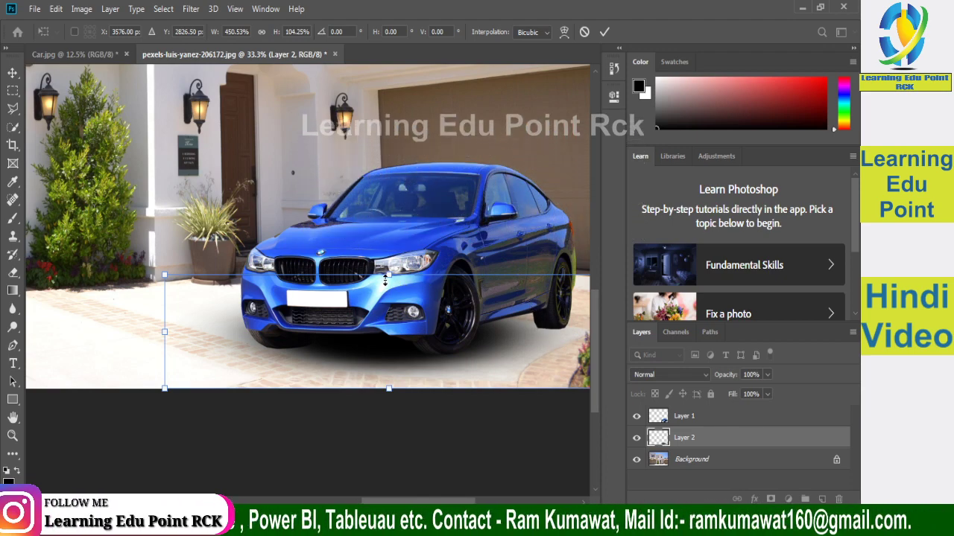
{"action": "left_click_drag", "start_coordinate": [385, 280], "coordinate": [389, 252]}
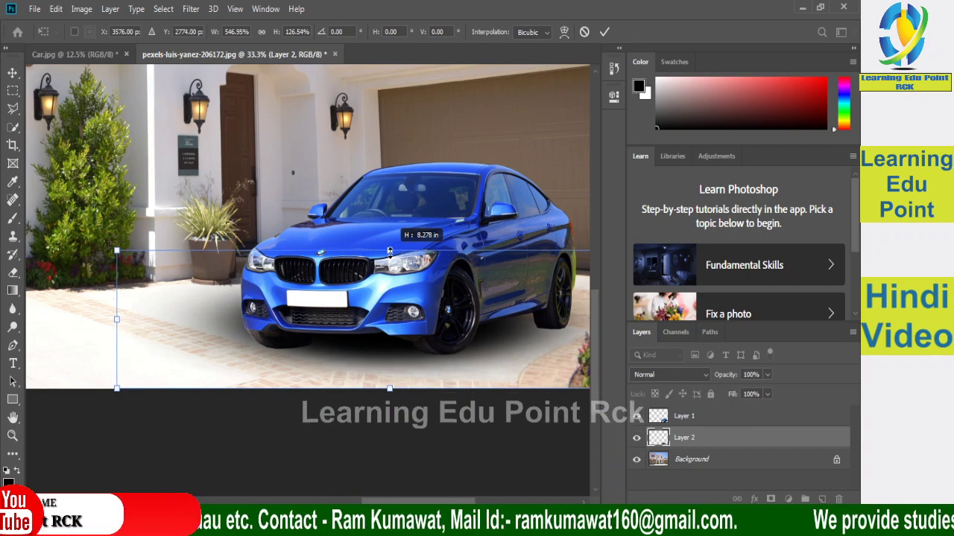
{"action": "left_click_drag", "start_coordinate": [390, 304], "coordinate": [403, 314]}
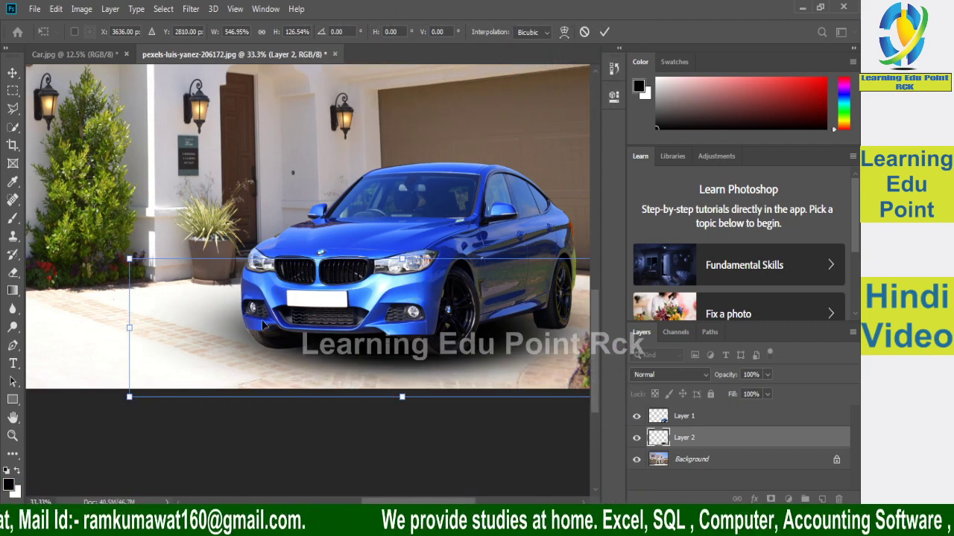
Commit the shadow's transform and duplicate the shadow layer three times to darken it
{"action": "key", "text": "b"}
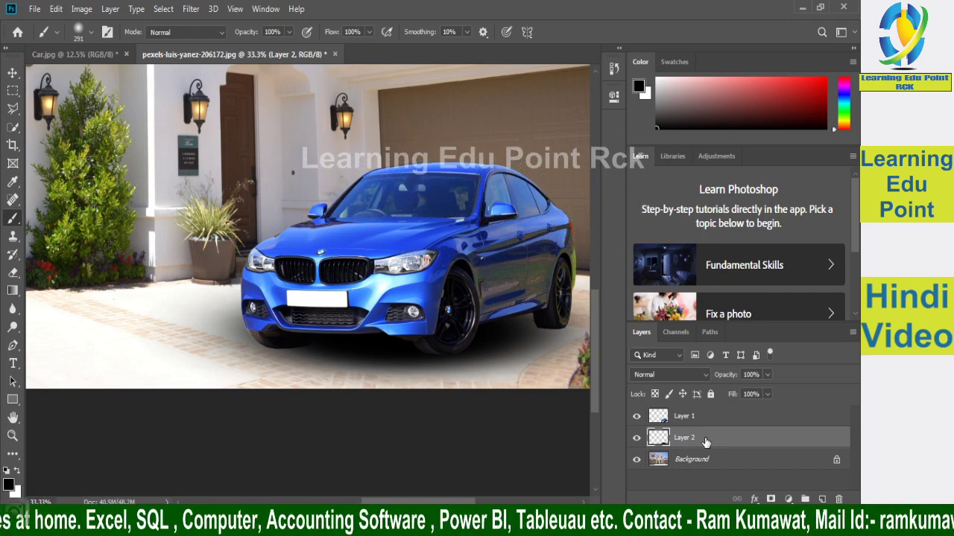
{"action": "key", "text": "ctrl+j"}
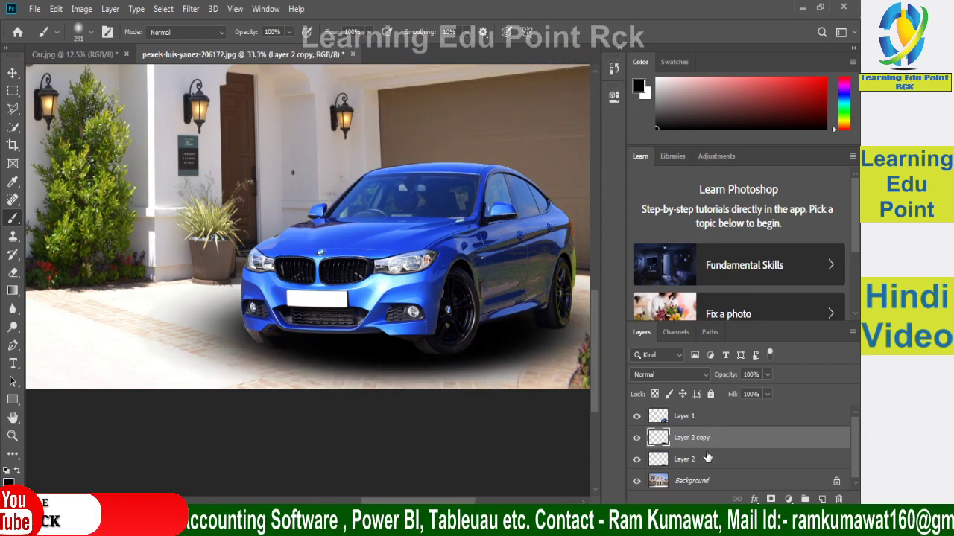
{"action": "key", "text": "ctrl+j"}
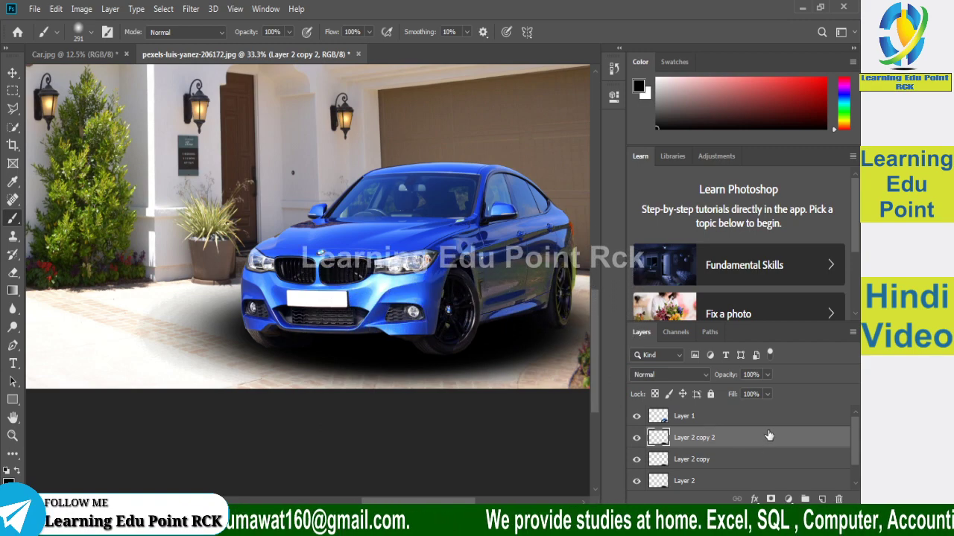
{"action": "key", "text": "ctrl+j"}
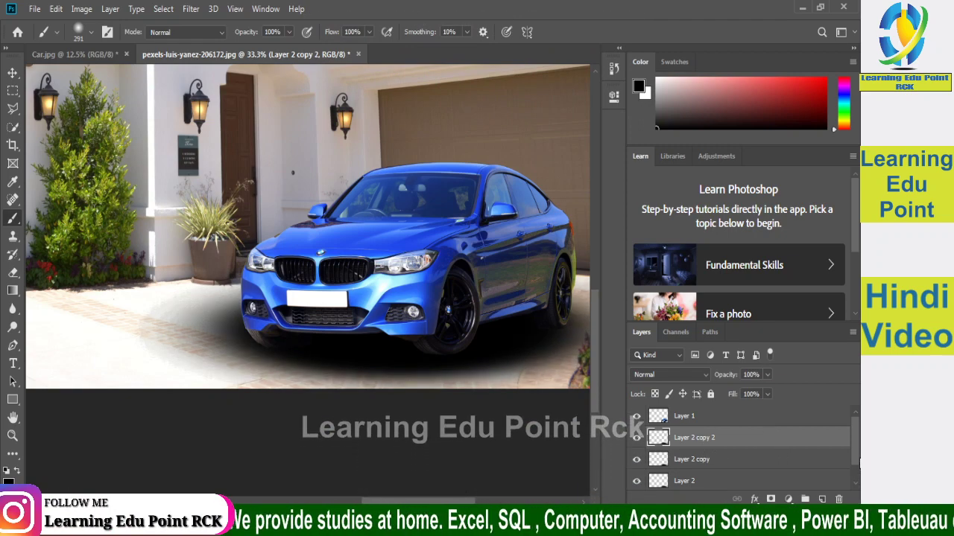
Select Layer 2 and its copies and merge them into one shadow layer
{"action": "scroll", "coordinate": [856, 455], "scroll_direction": "down", "scroll_amount": 1}
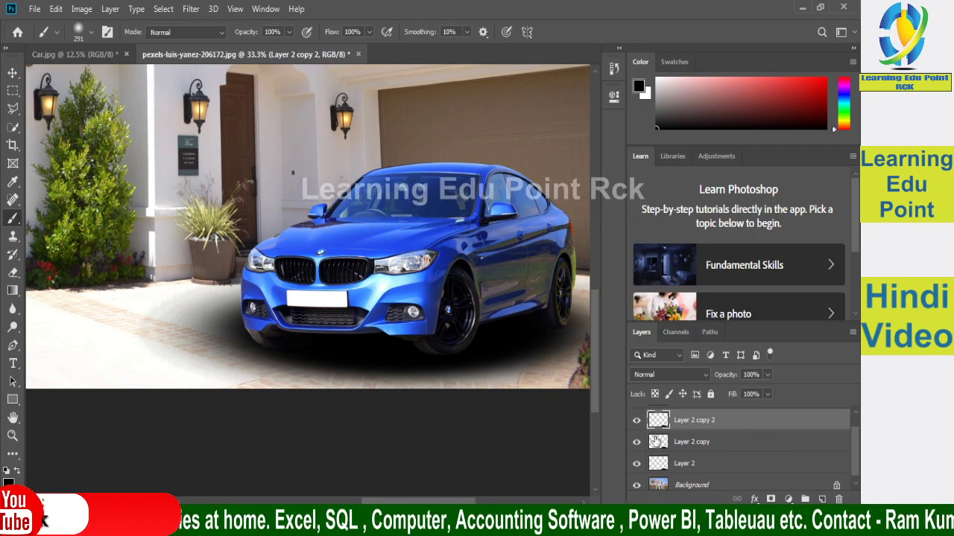
{"action": "left_click", "coordinate": [710, 444], "text": "shift"}
{"action": "left_click", "coordinate": [700, 465], "text": "shift"}
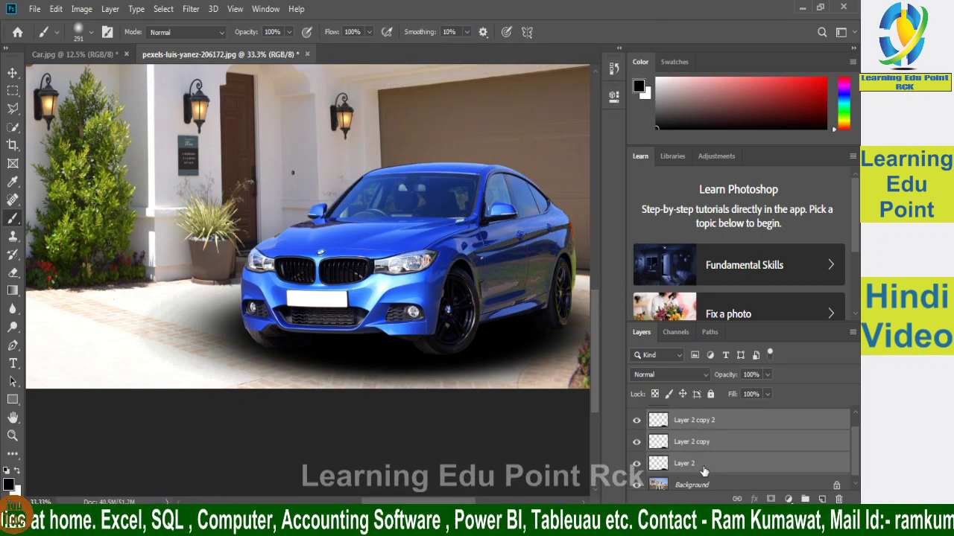
{"action": "key", "text": "ctrl+e"}
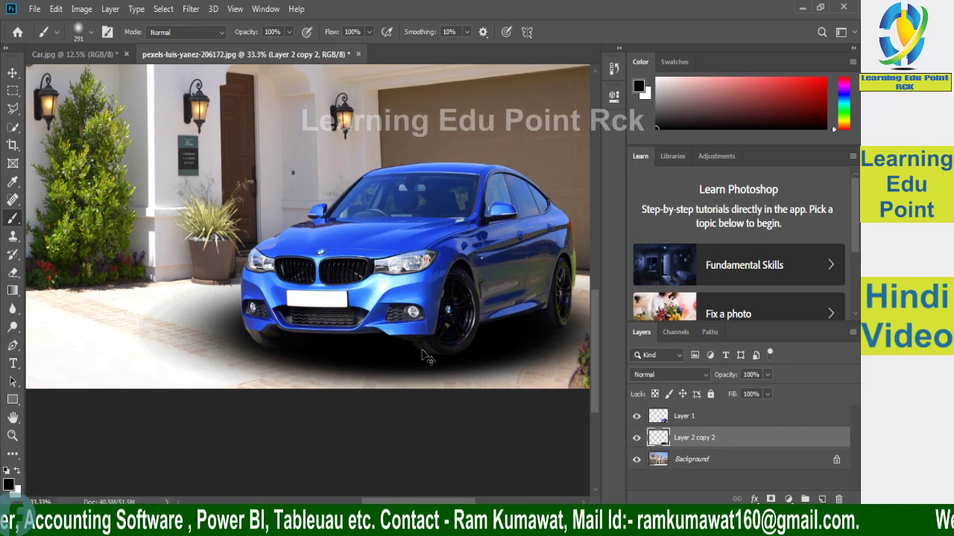
Scale the merged shadow to about 85% and nudge it to sit snugly beneath the car
{"action": "key", "text": "ctrl+t"}
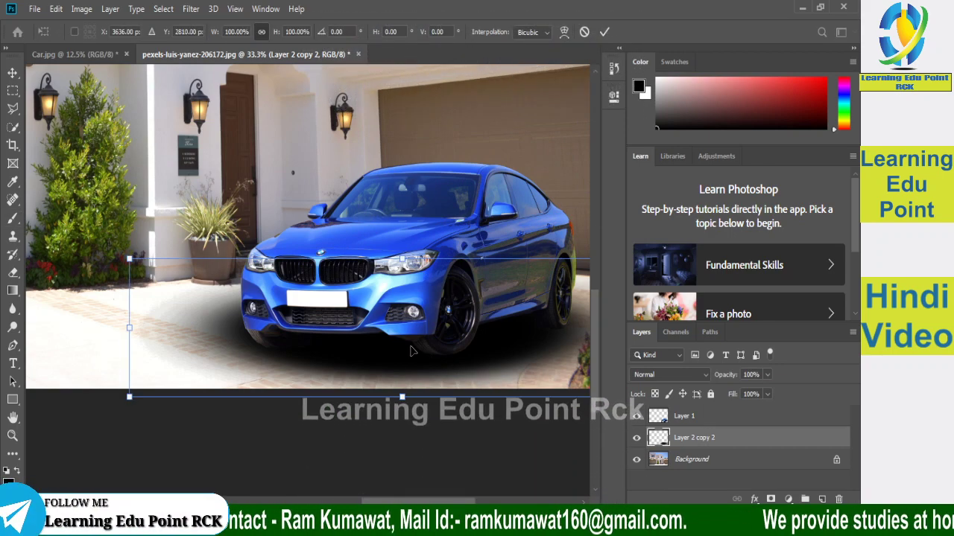
{"action": "left_click_drag", "start_coordinate": [410, 350], "coordinate": [430, 348]}
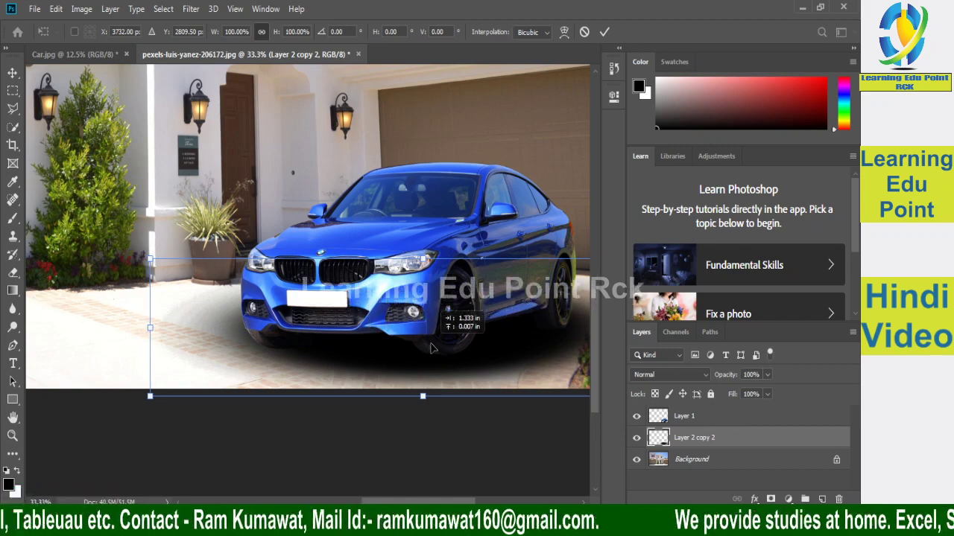
{"action": "left_click_drag", "start_coordinate": [423, 397], "coordinate": [423, 377]}
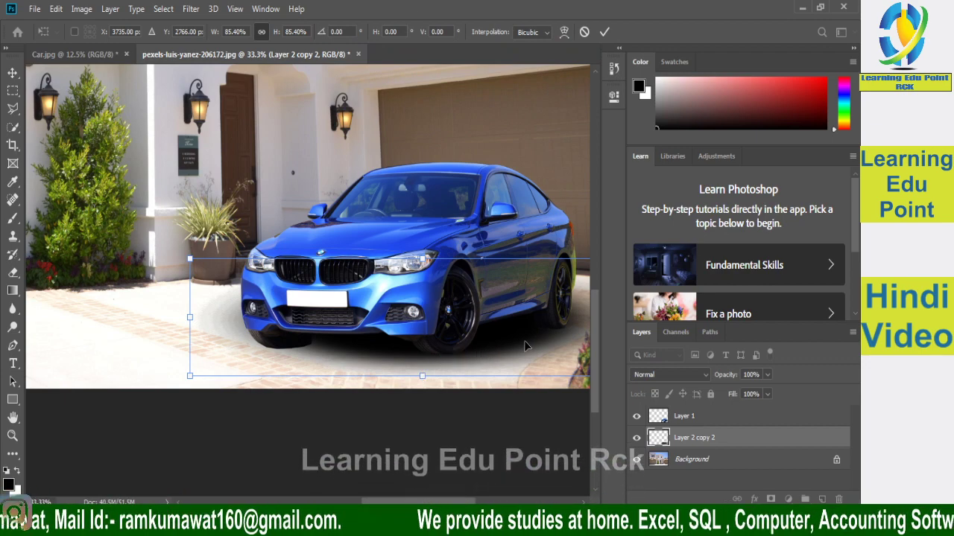
{"action": "left_click_drag", "start_coordinate": [525, 346], "coordinate": [517, 344]}
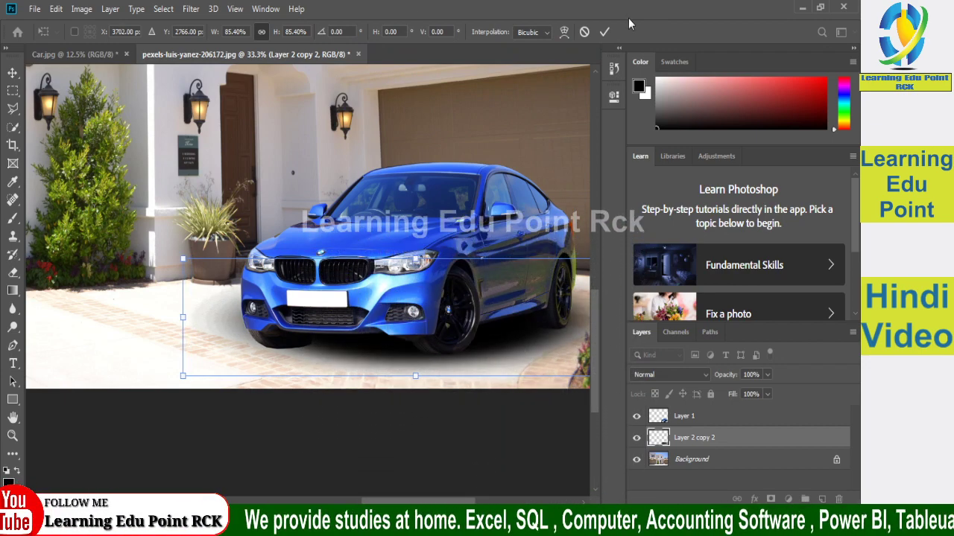
{"action": "key", "text": "Return"}
{"action": "key", "text": "b"}
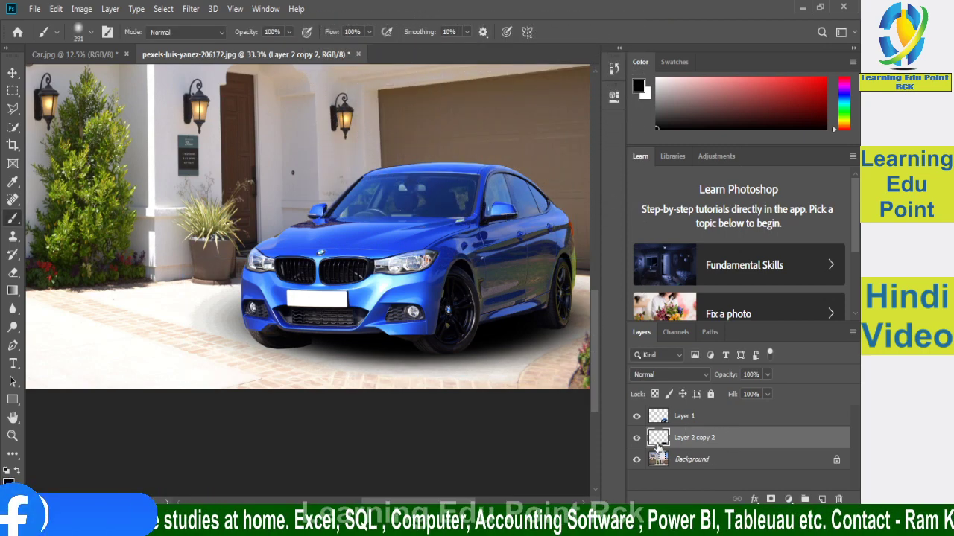
Fit the whole house in view, then merge the shadow and the car layer into Background
{"action": "key", "text": "ctrl+minus"}
{"action": "key", "text": "ctrl+minus"}
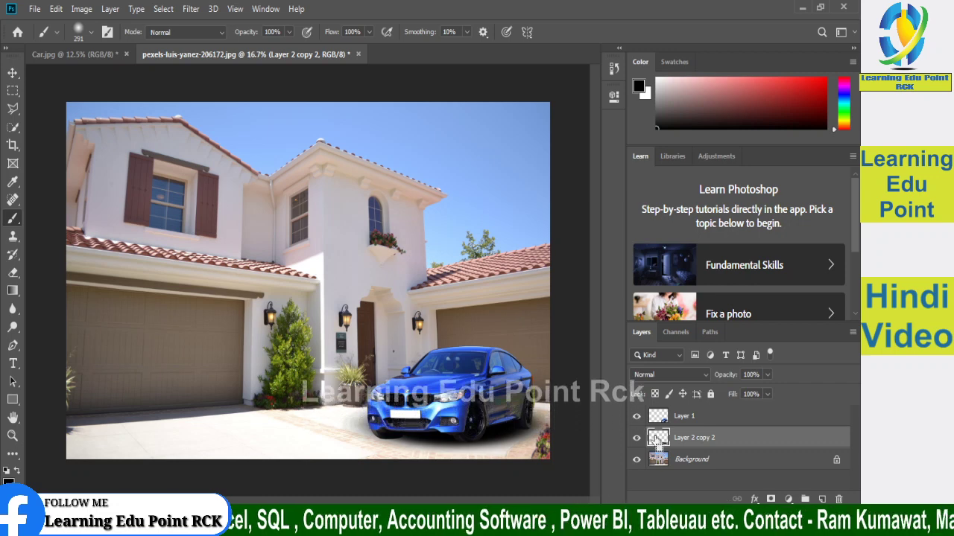
{"action": "key", "text": "ctrl+0"}
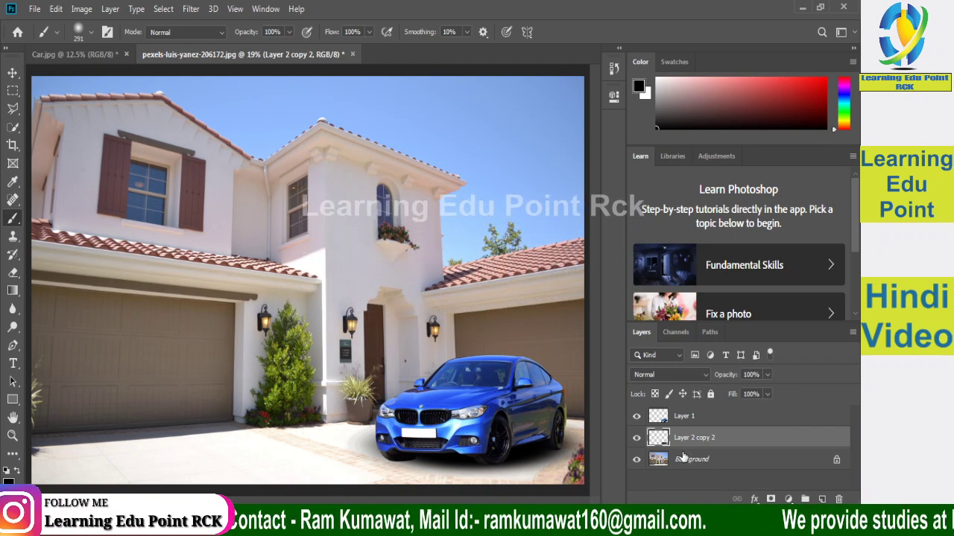
{"action": "key", "text": "Delete"}
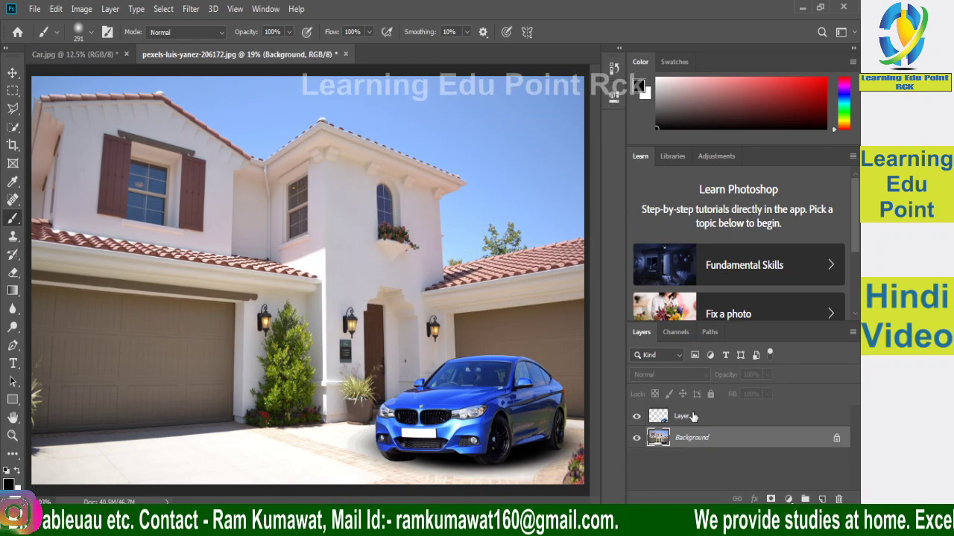
{"action": "left_click", "coordinate": [692, 417]}
{"action": "key", "text": "Delete"}
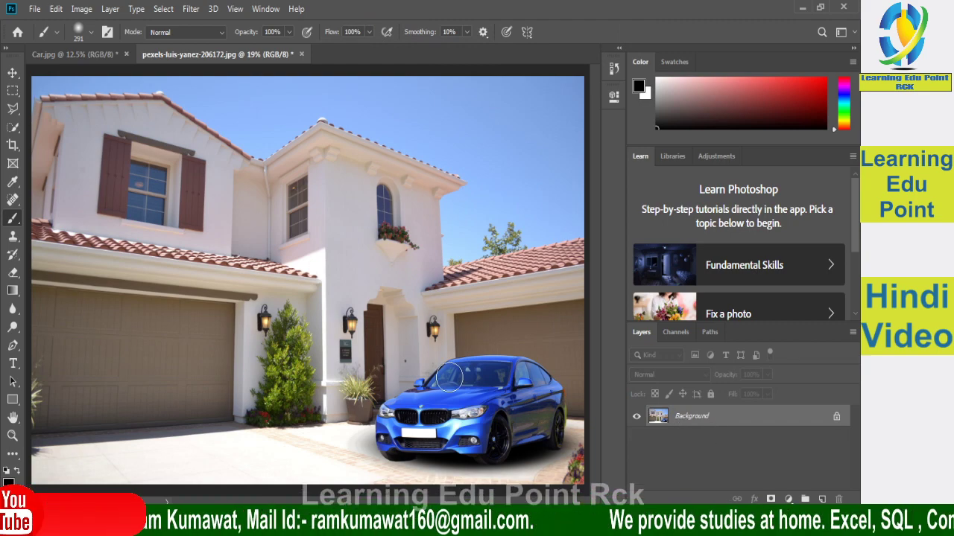